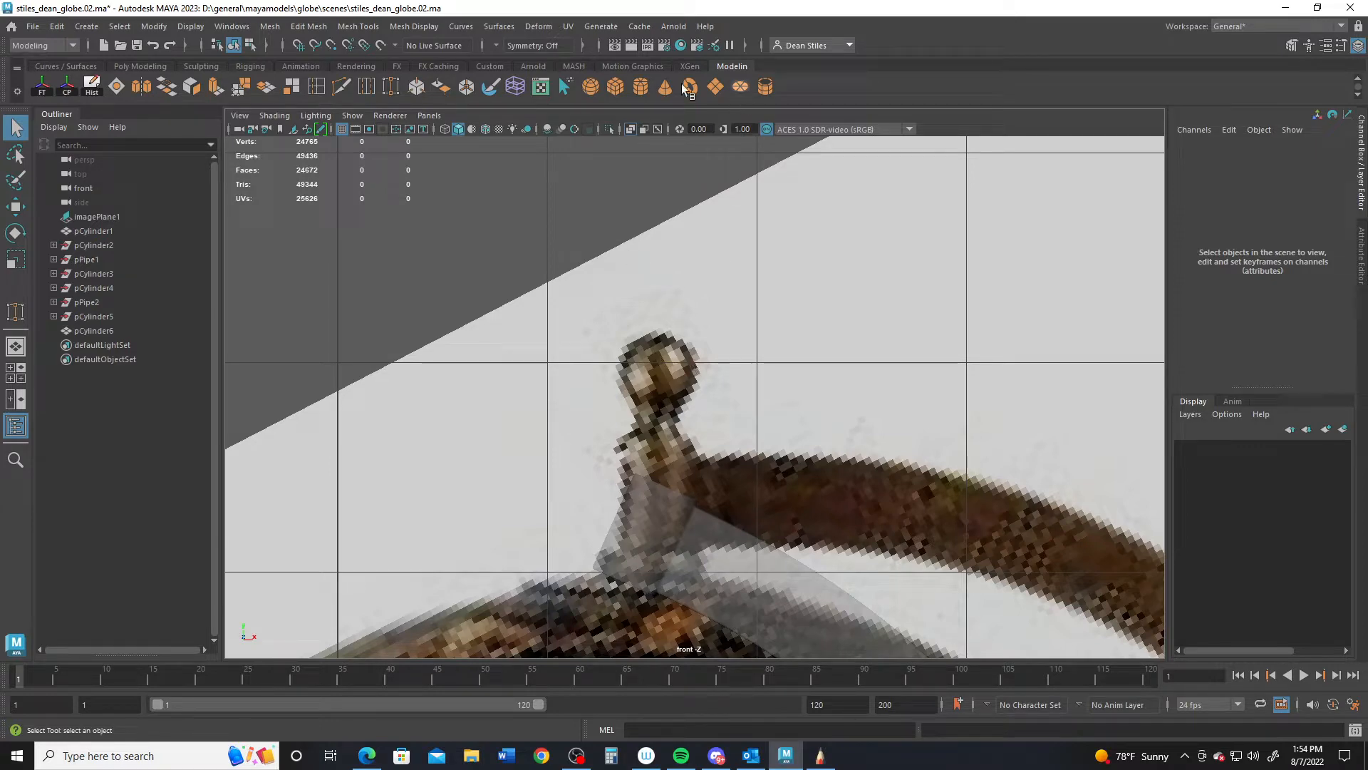
- Create a polygon sphere and move it onto the top tip of the globe stand
{"action": "left_click", "coordinate": [591, 86]}
{"action": "key", "text": "w"}
{"action": "scroll", "coordinate": [573, 420], "scroll_direction": "down", "scroll_amount": 5}
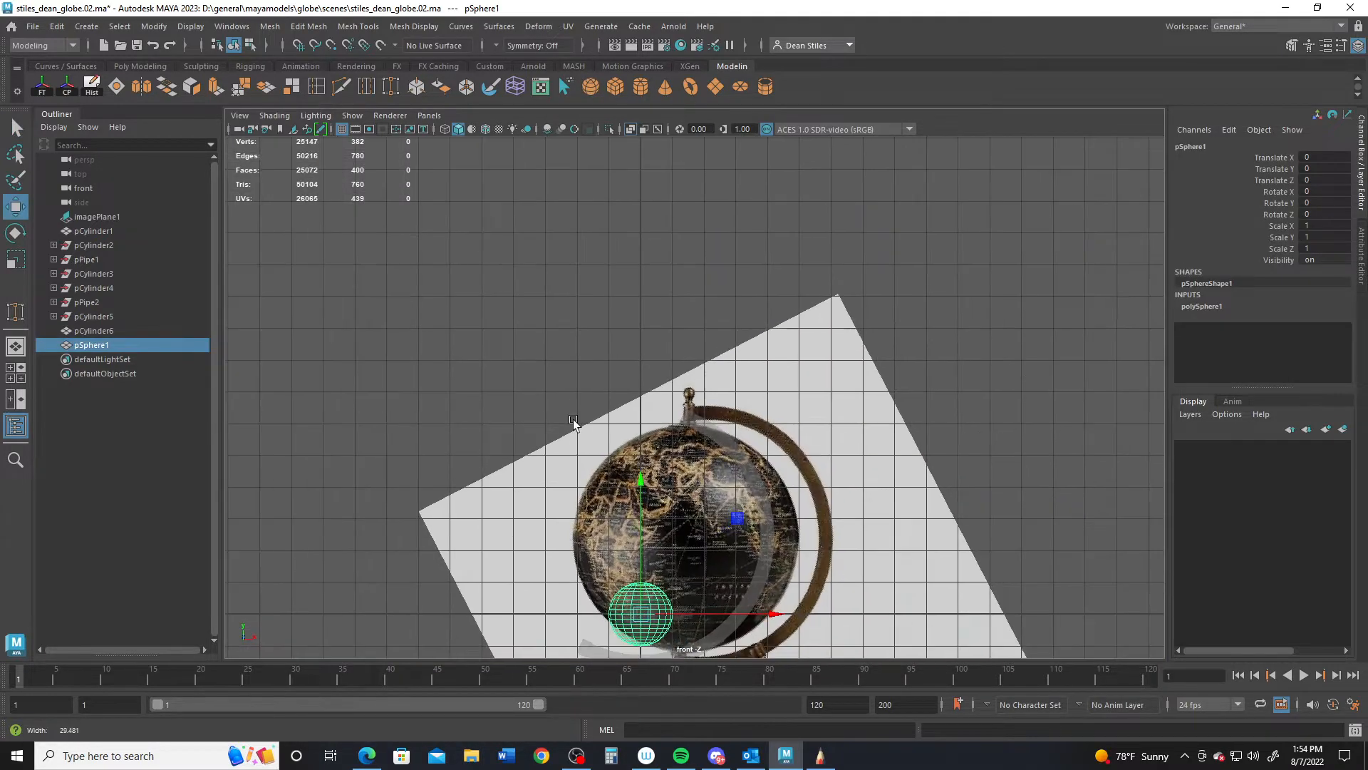
{"action": "scroll", "coordinate": [573, 421], "scroll_direction": "up", "scroll_amount": 2}
{"action": "middle_click_drag", "start_coordinate": [734, 544], "coordinate": [785, 299]}
{"action": "key", "text": "f"}
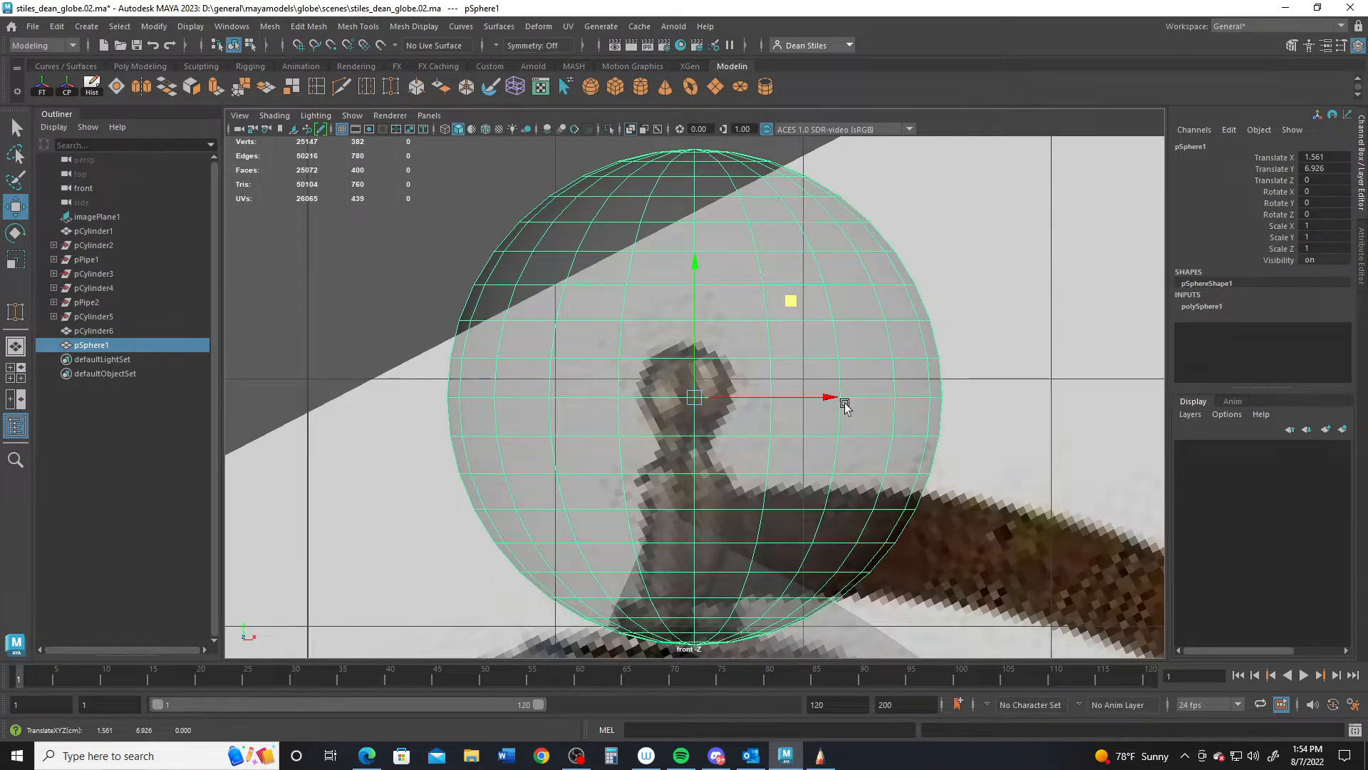
{"action": "left_click_drag", "start_coordinate": [845, 405], "coordinate": [820, 393]}
- Set the sphere's radius to 0.2 and its axis and height subdivisions to 12
{"action": "left_click", "coordinate": [1207, 306]}
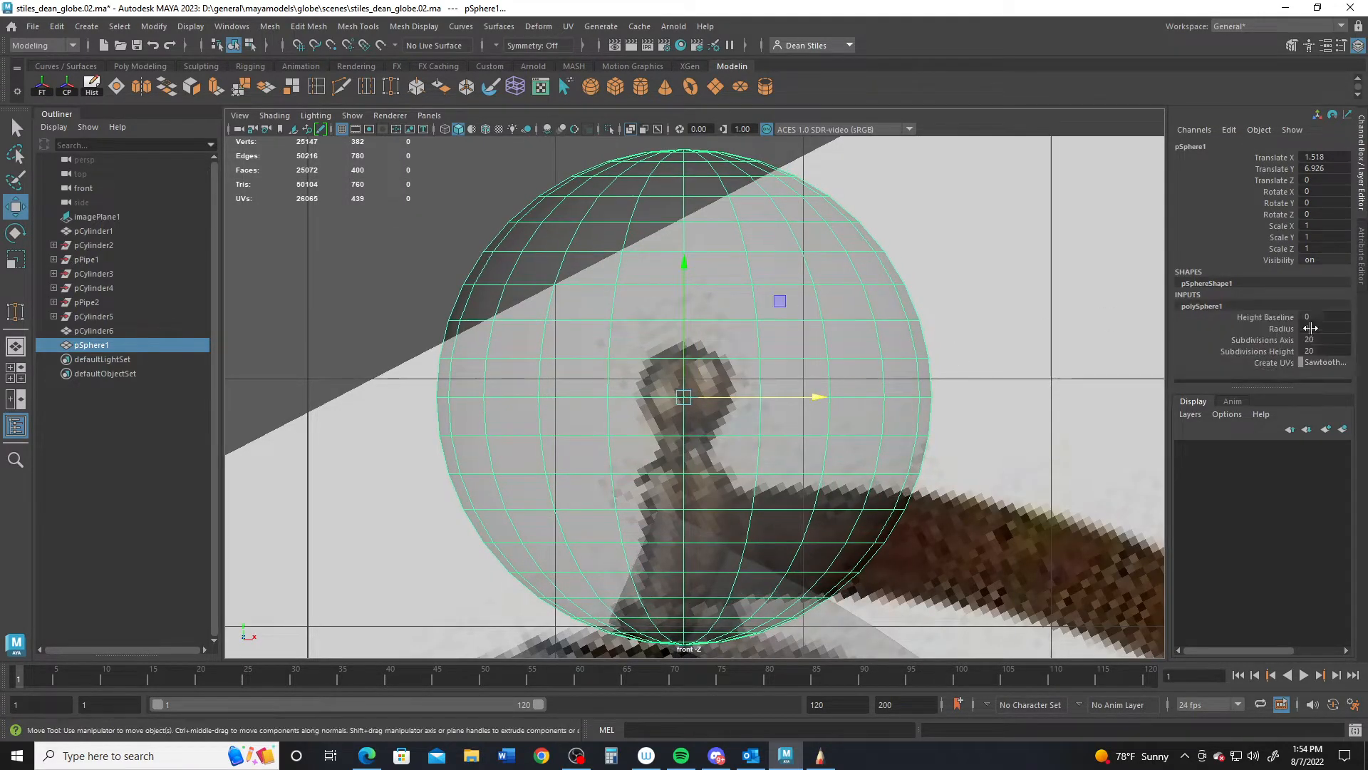
{"action": "double_click", "coordinate": [1321, 327]}
{"action": "type", "text": ".2"}
{"action": "key", "text": "Return"}
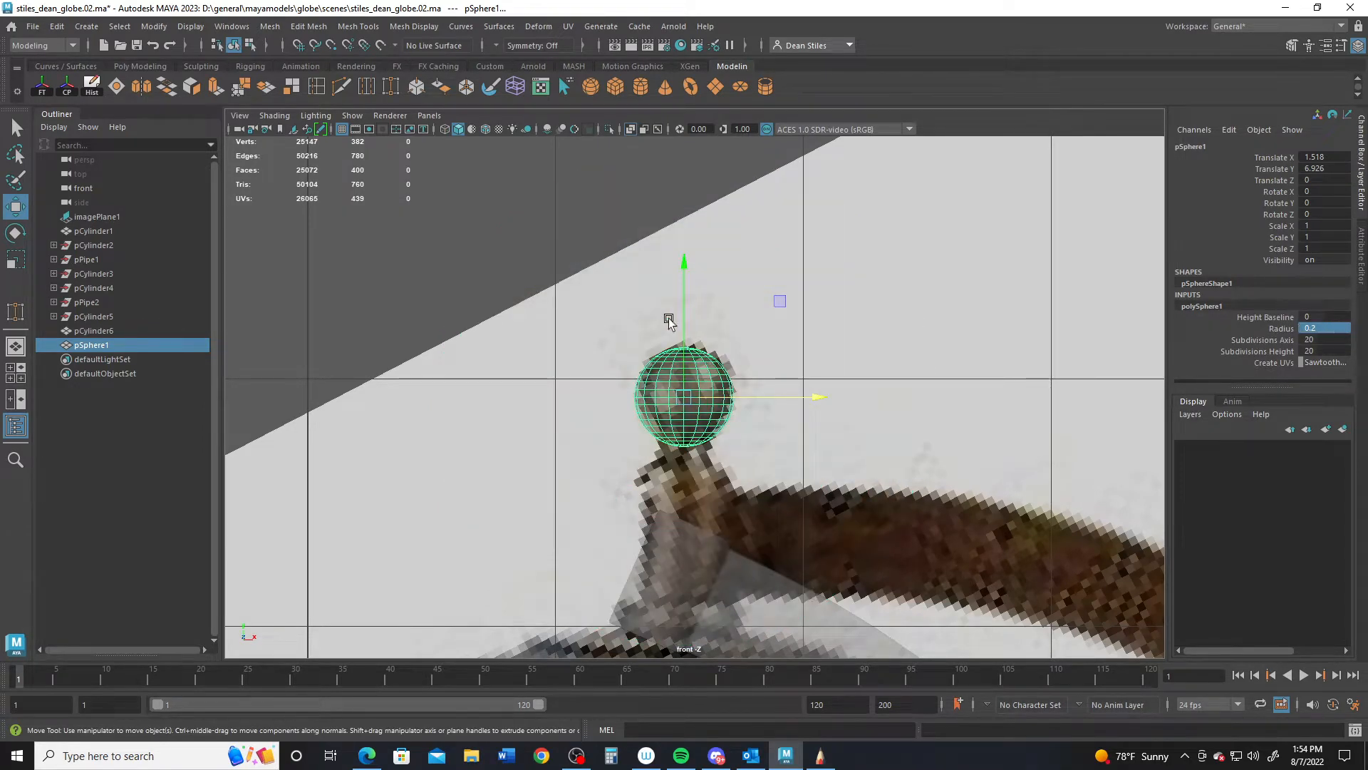
{"action": "scroll", "coordinate": [719, 357], "scroll_direction": "up", "scroll_amount": 3}
{"action": "middle_click_drag", "start_coordinate": [772, 306], "coordinate": [776, 296]}
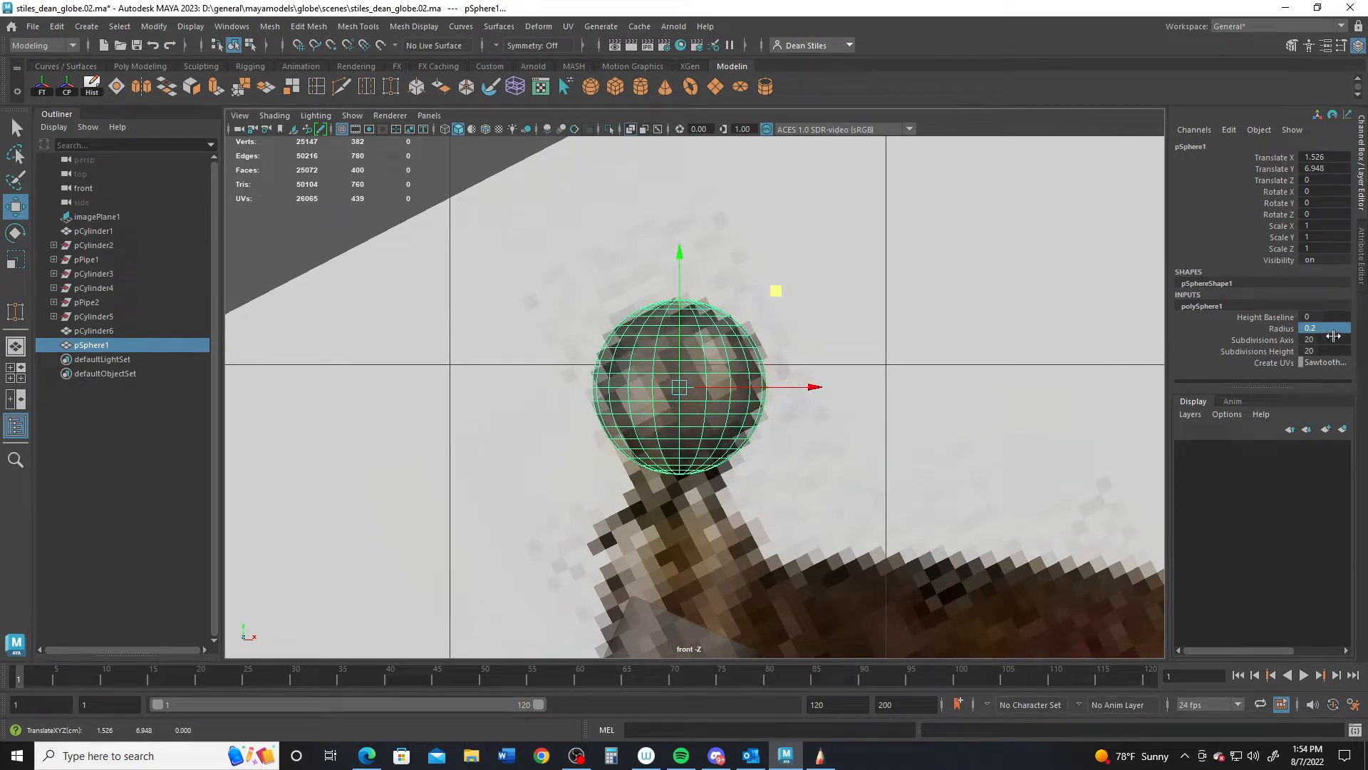
{"action": "left_click_drag", "start_coordinate": [1334, 339], "coordinate": [1329, 347]}
{"action": "type", "text": "1"}
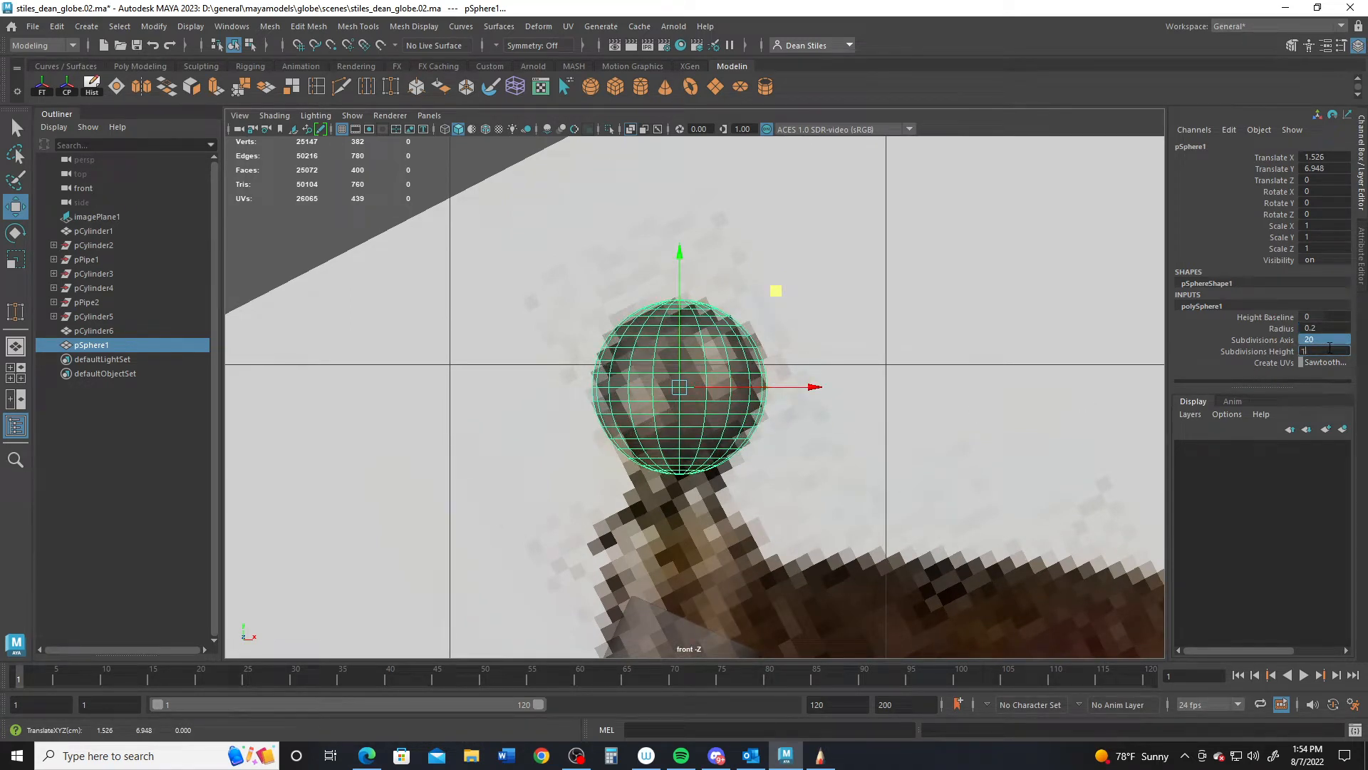
{"action": "type", "text": "2"}
{"action": "key", "text": "Return"}
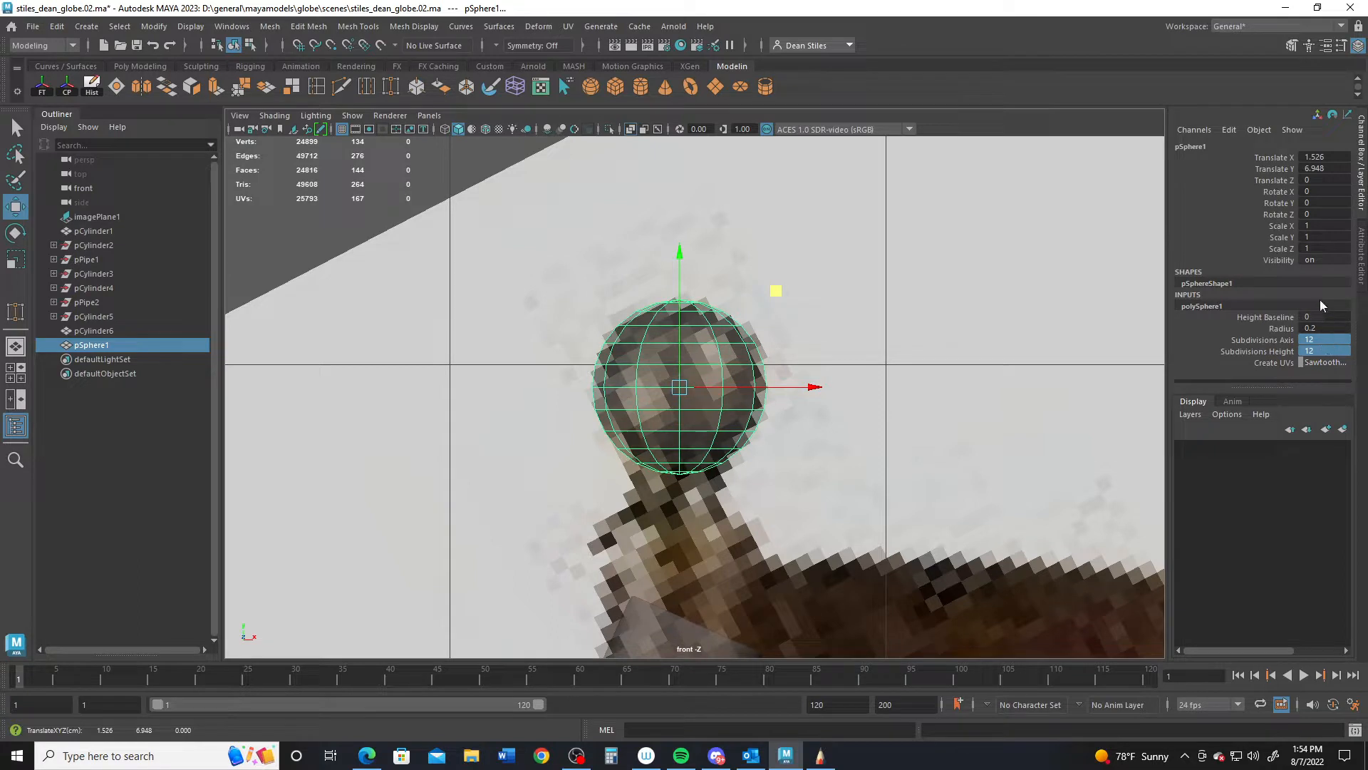
{"action": "right_click", "coordinate": [704, 333]}
- Extrude the sphere's bottom faces downward and shrink them slightly
{"action": "left_click", "coordinate": [697, 376]}
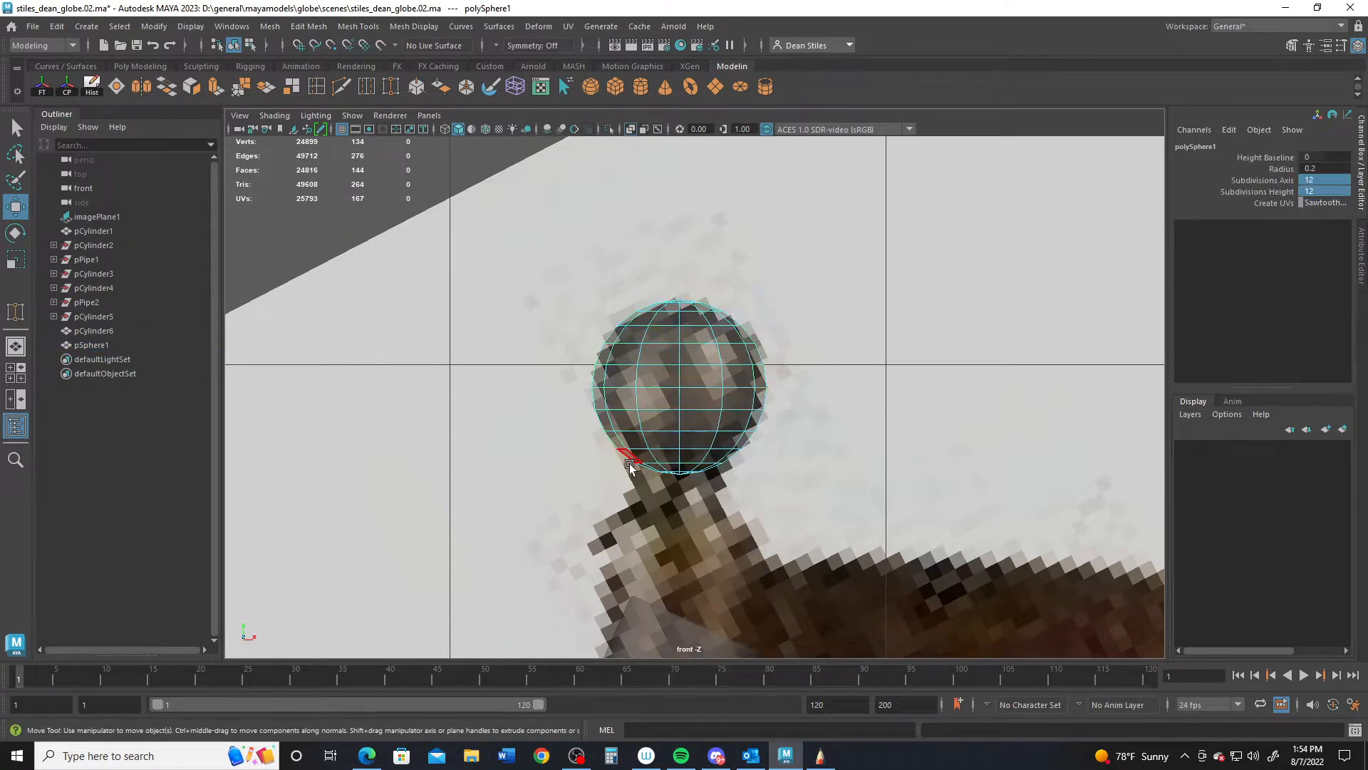
{"action": "left_click_drag", "start_coordinate": [610, 455], "coordinate": [733, 490]}
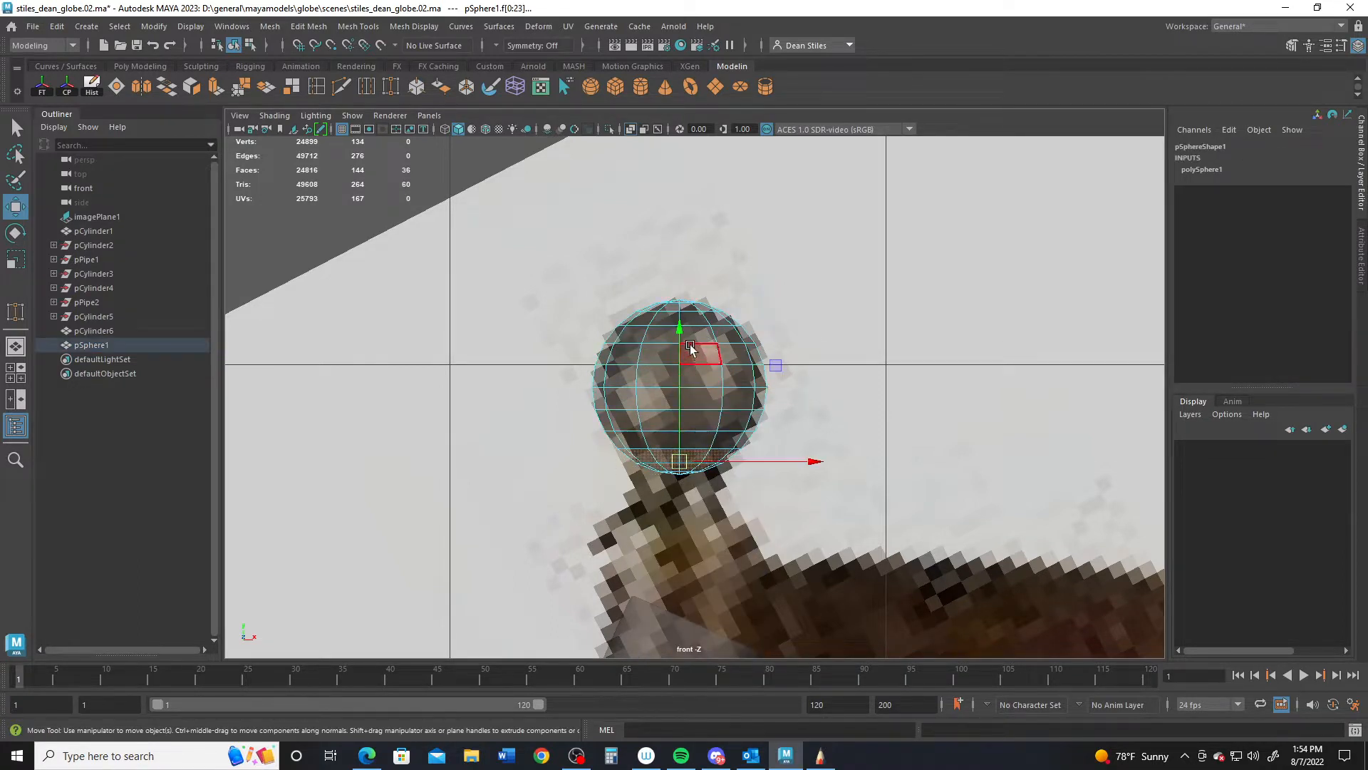
{"action": "left_click_drag", "start_coordinate": [684, 329], "coordinate": [691, 356], "text": "shift"}
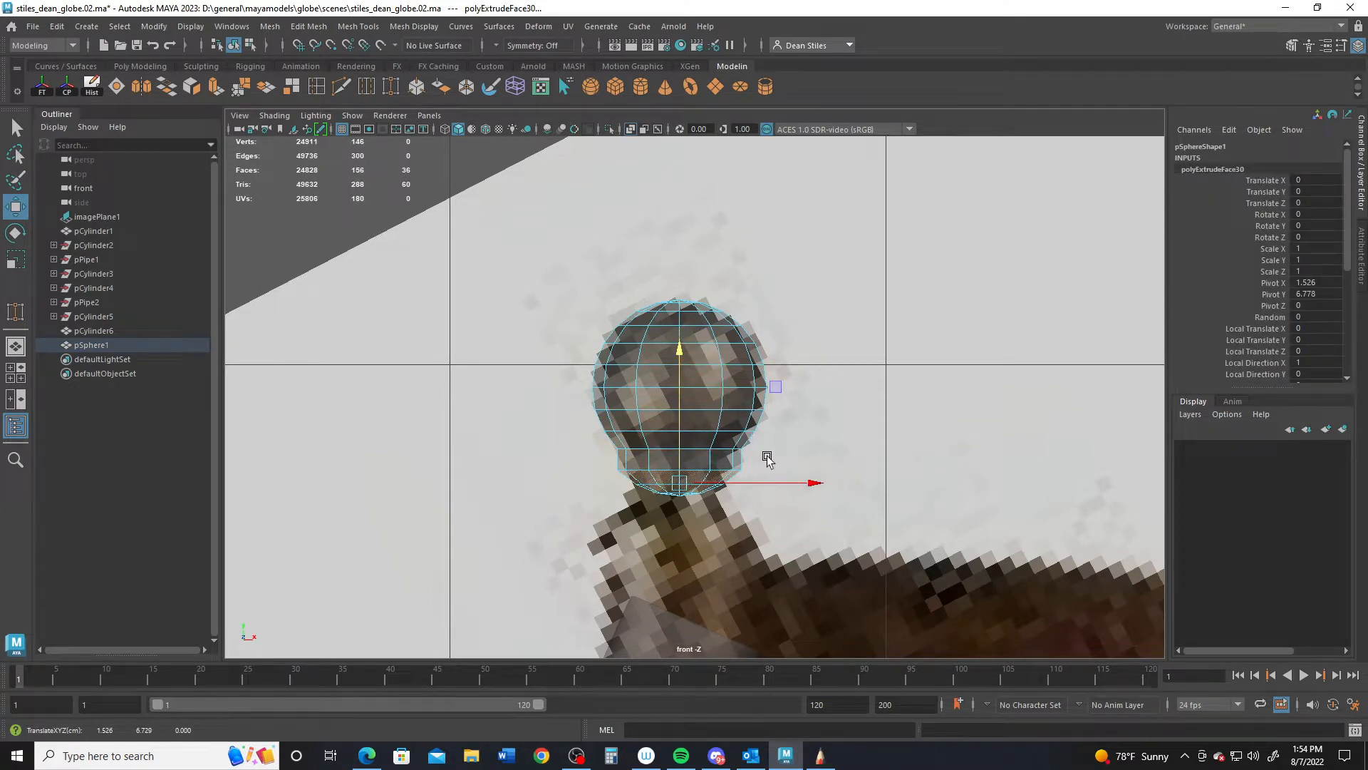
{"action": "key", "text": "r"}
{"action": "left_click_drag", "start_coordinate": [682, 479], "coordinate": [671, 487]}
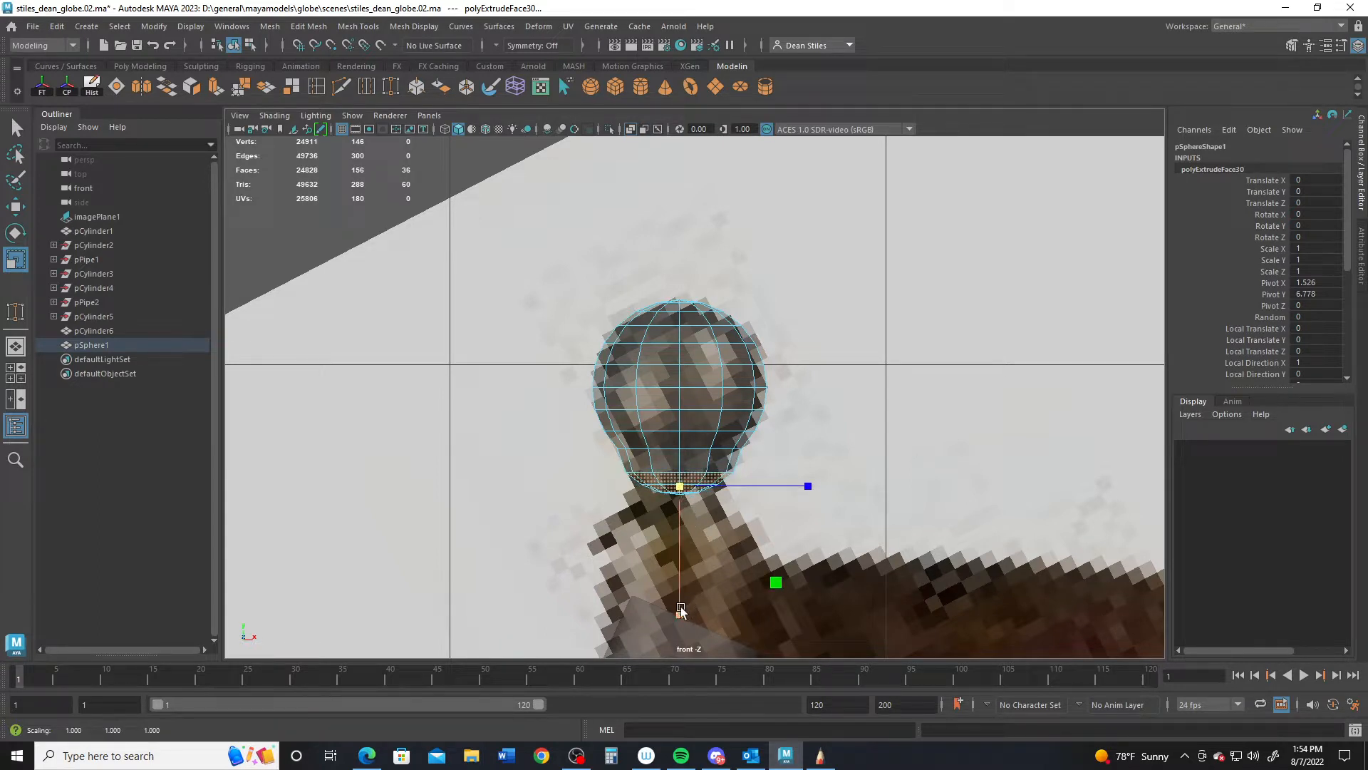
{"action": "left_click", "coordinate": [734, 499]}
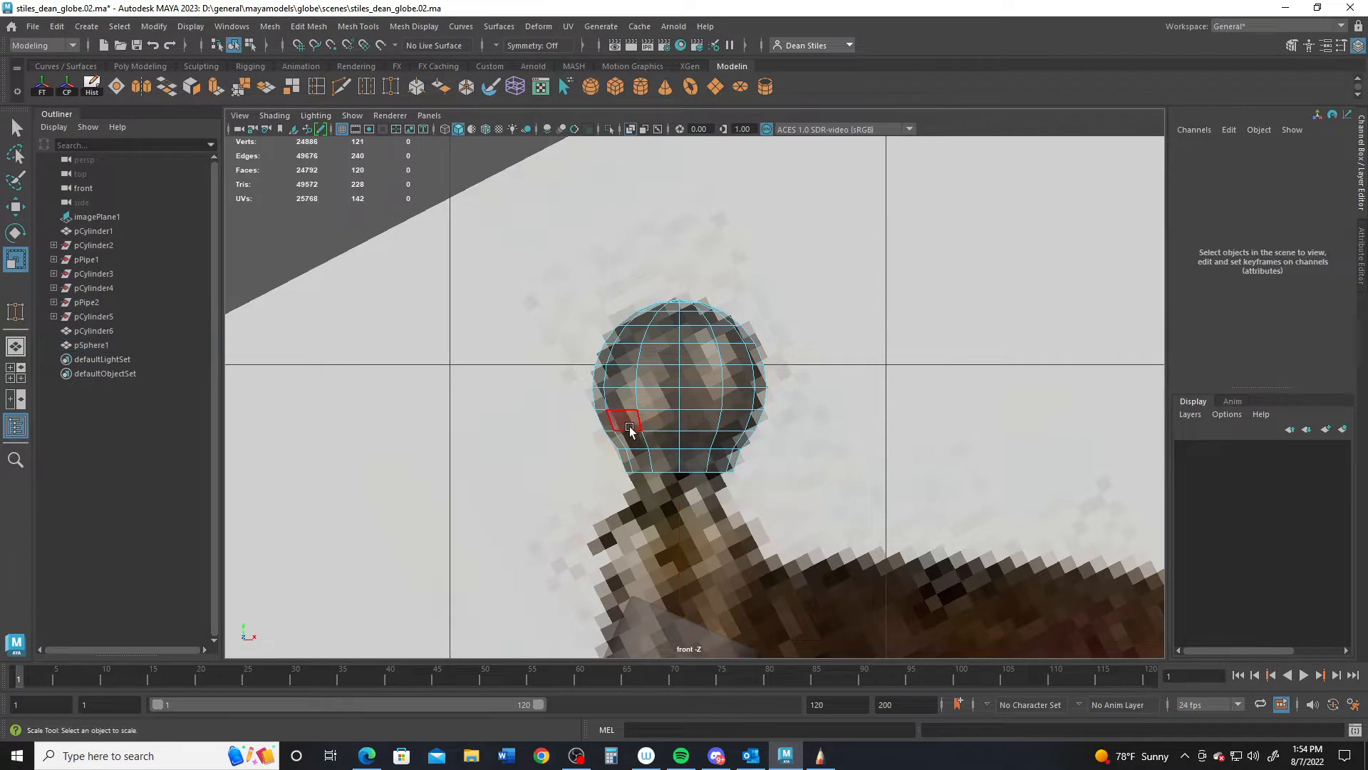
- Extrude the bottom edge loop down and narrow it and the loop above into a neck
{"action": "scroll", "coordinate": [645, 449], "scroll_direction": "up", "scroll_amount": 2}
{"action": "right_click_drag", "start_coordinate": [660, 478], "coordinate": [670, 299]}
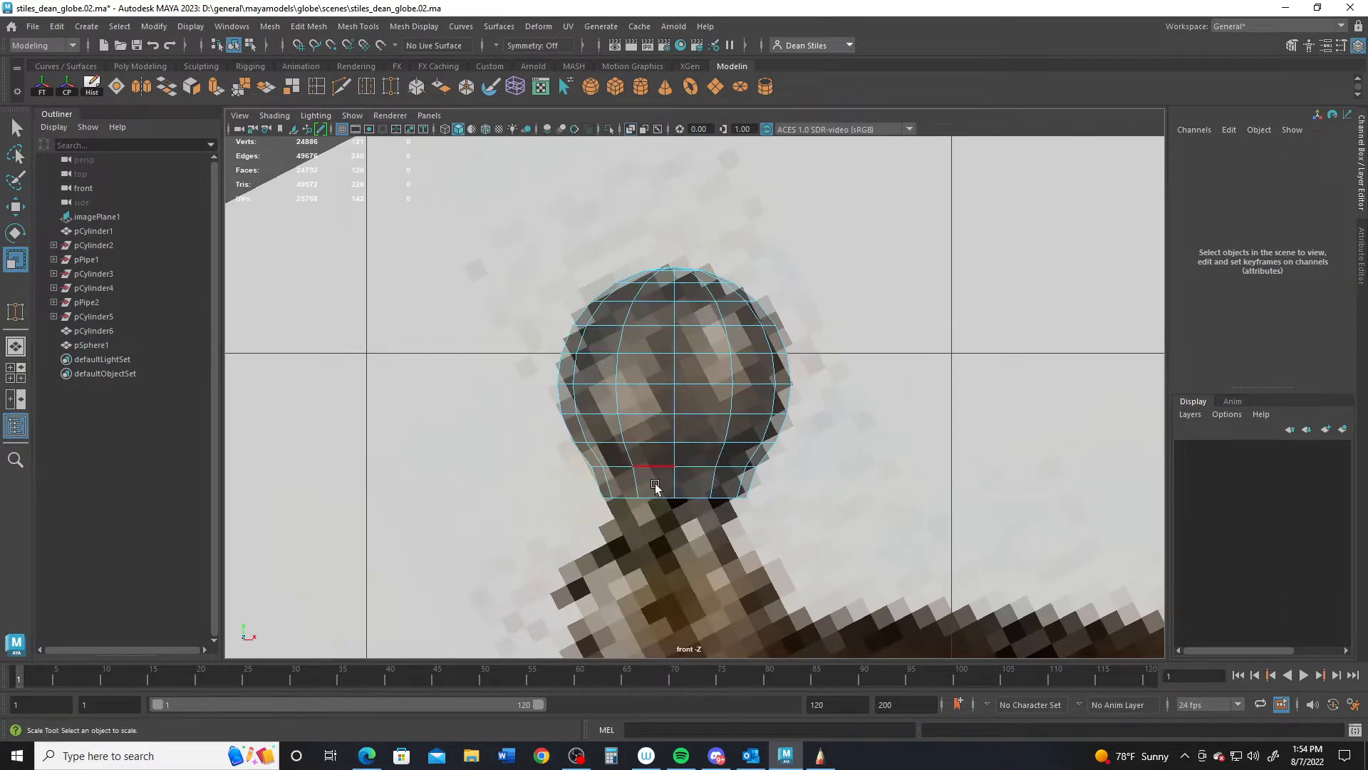
{"action": "left_click", "coordinate": [652, 501]}
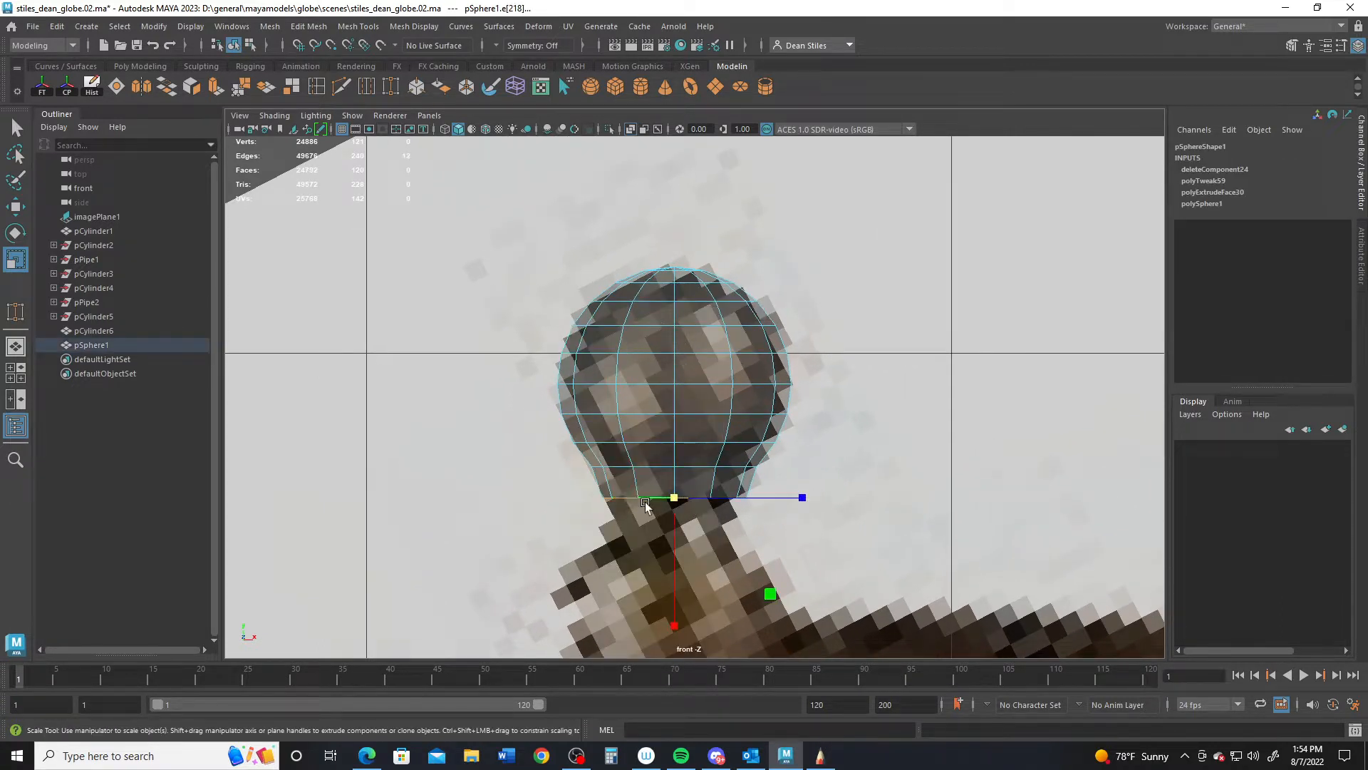
{"action": "key", "text": "w"}
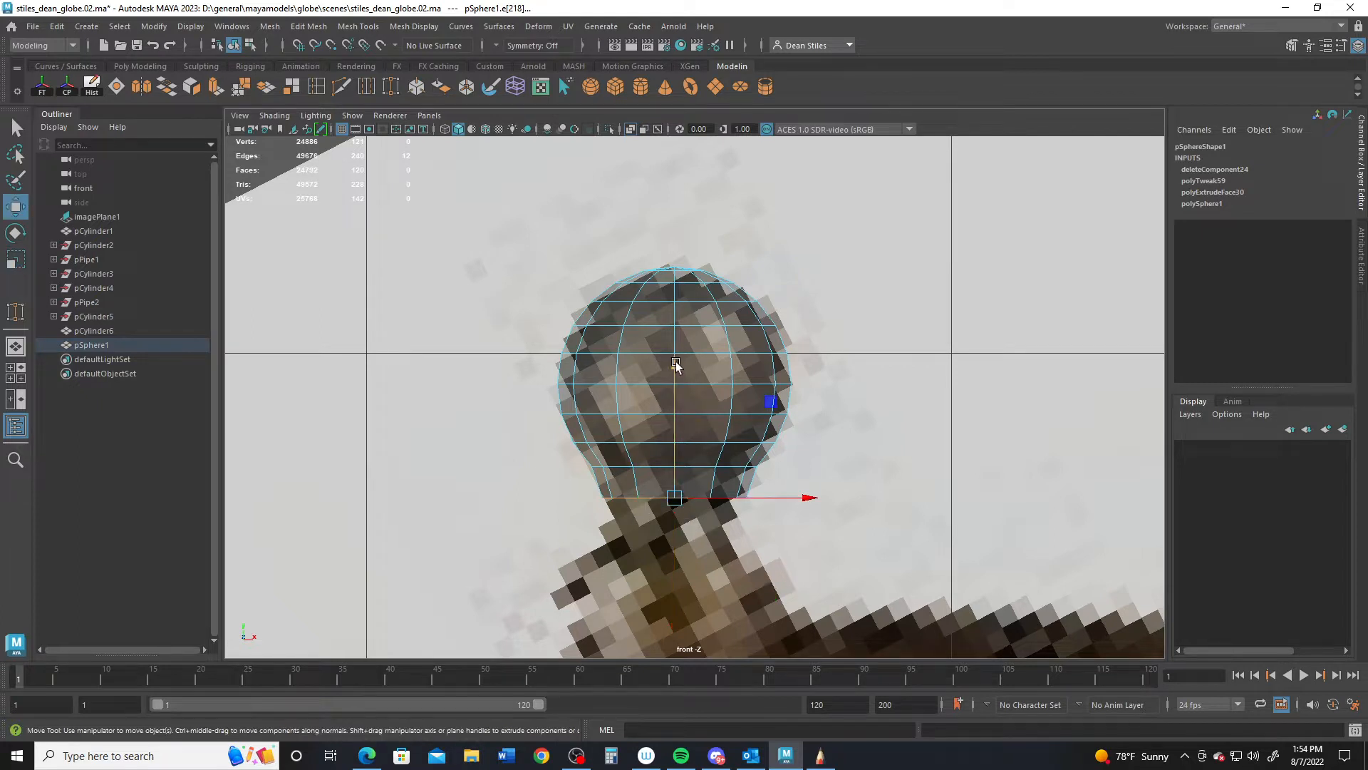
{"action": "left_click_drag", "start_coordinate": [672, 364], "coordinate": [670, 404], "text": "shift"}
{"action": "key", "text": "r"}
{"action": "left_click_drag", "start_coordinate": [676, 526], "coordinate": [661, 526]}
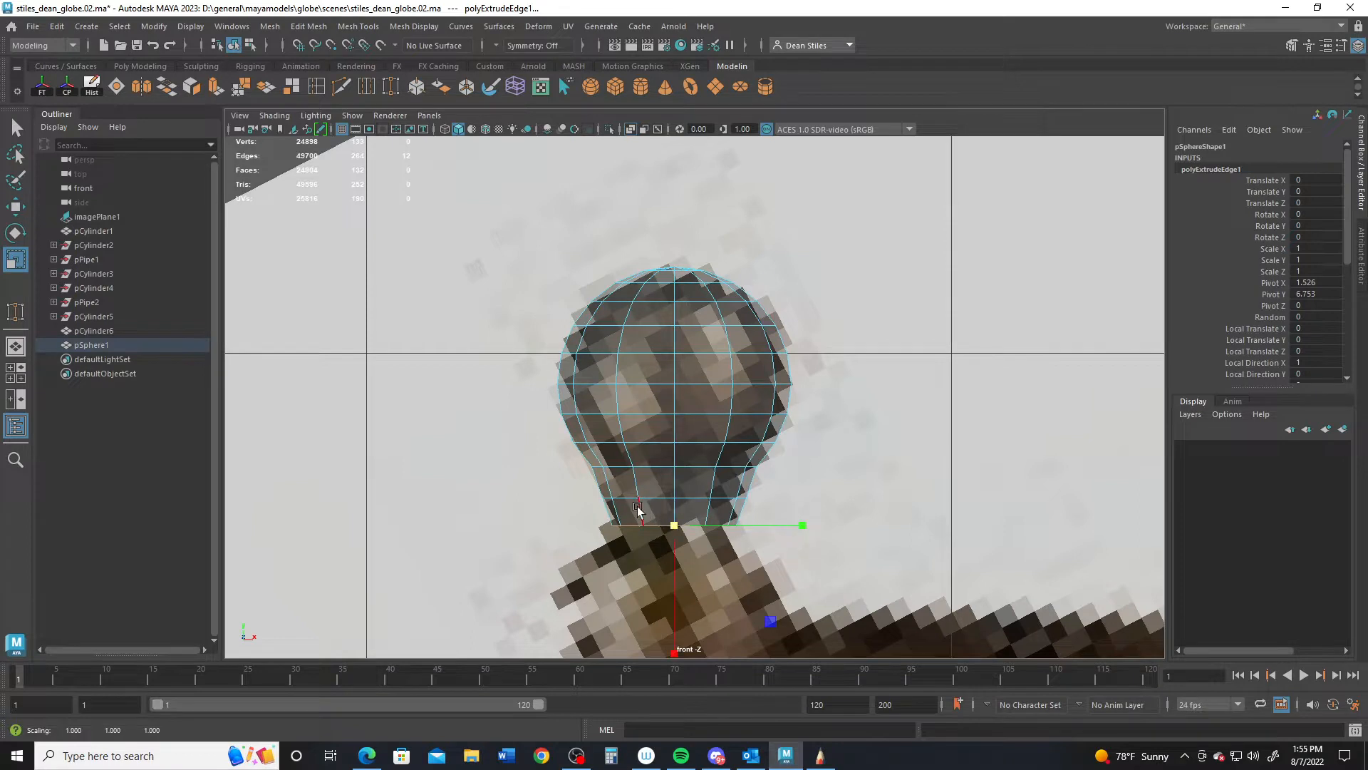
{"action": "middle_click_drag", "start_coordinate": [632, 497], "coordinate": [640, 445], "text": "alt"}
{"action": "double_click", "coordinate": [635, 447]}
{"action": "left_click_drag", "start_coordinate": [682, 447], "coordinate": [677, 446]}
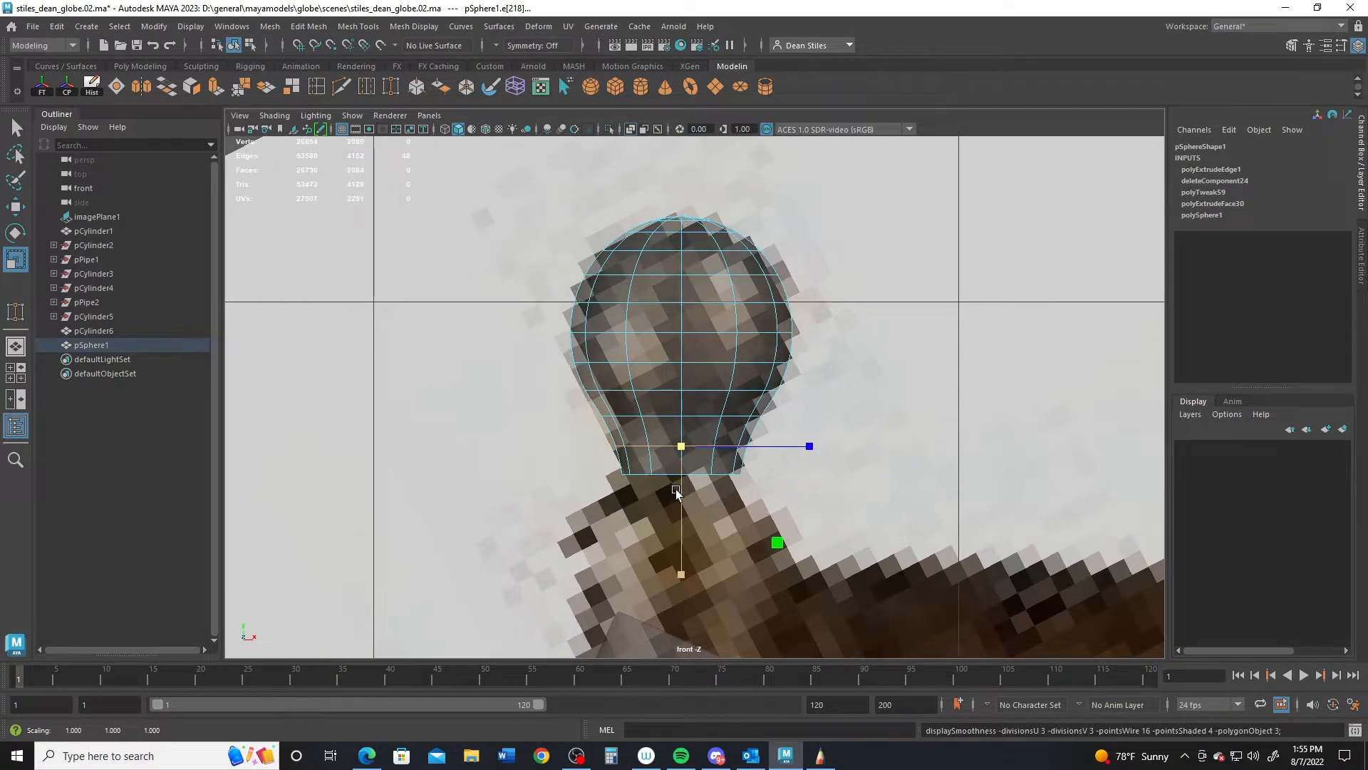
- Extrude the bottom edge loop twice more, widening it into a flared base
{"action": "double_click", "coordinate": [660, 472]}
{"action": "key", "text": "w"}
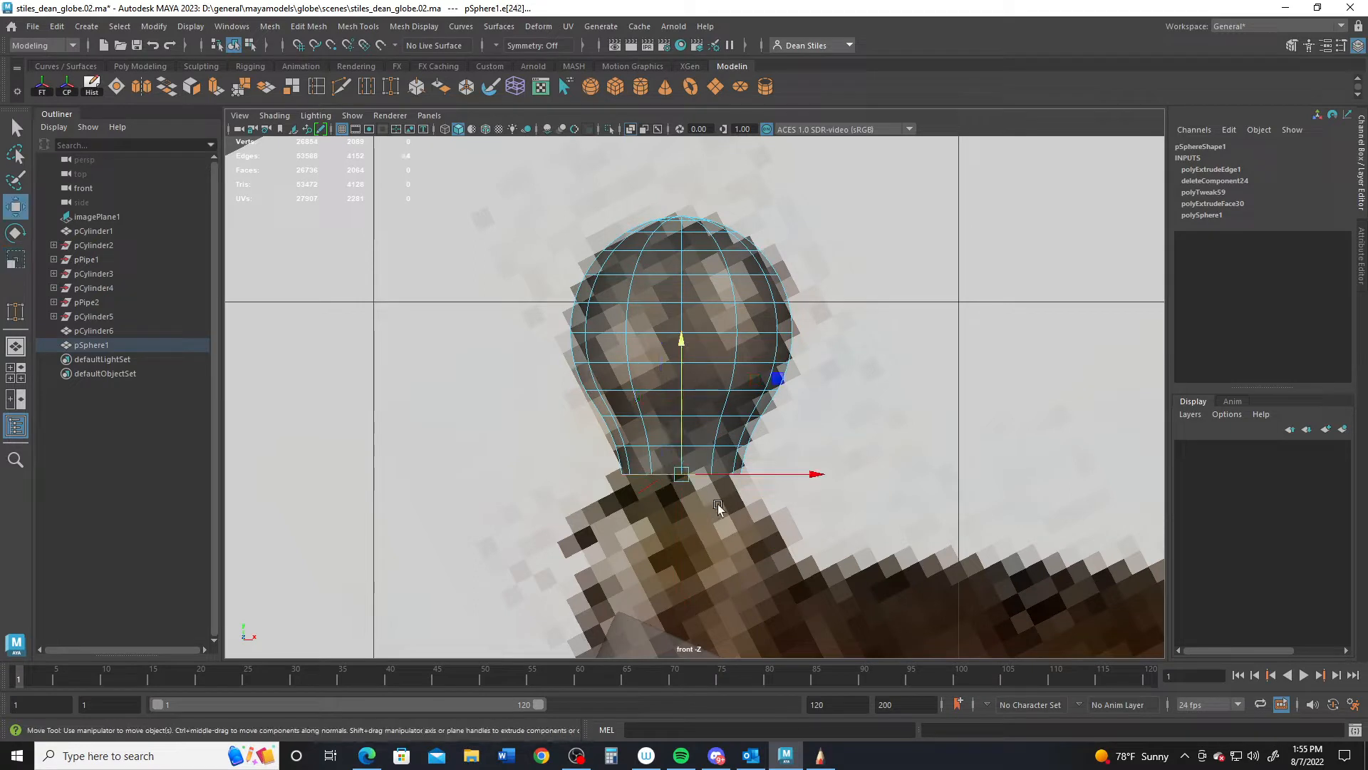
{"action": "middle_click_drag", "start_coordinate": [717, 504], "coordinate": [702, 459], "text": "alt"}
{"action": "key", "text": "ctrl+e"}
{"action": "left_click_drag", "start_coordinate": [692, 317], "coordinate": [691, 322]}
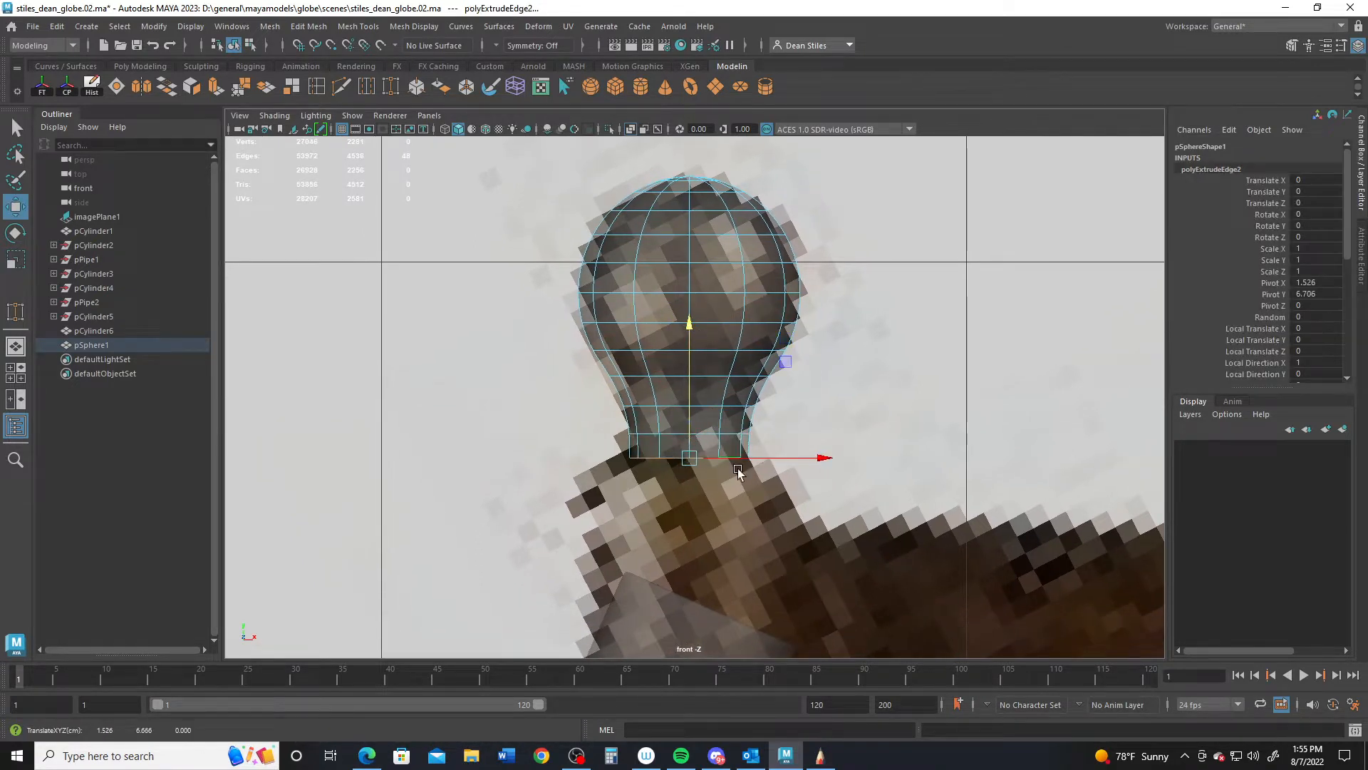
{"action": "key", "text": "r"}
{"action": "left_click_drag", "start_coordinate": [689, 460], "coordinate": [706, 467]}
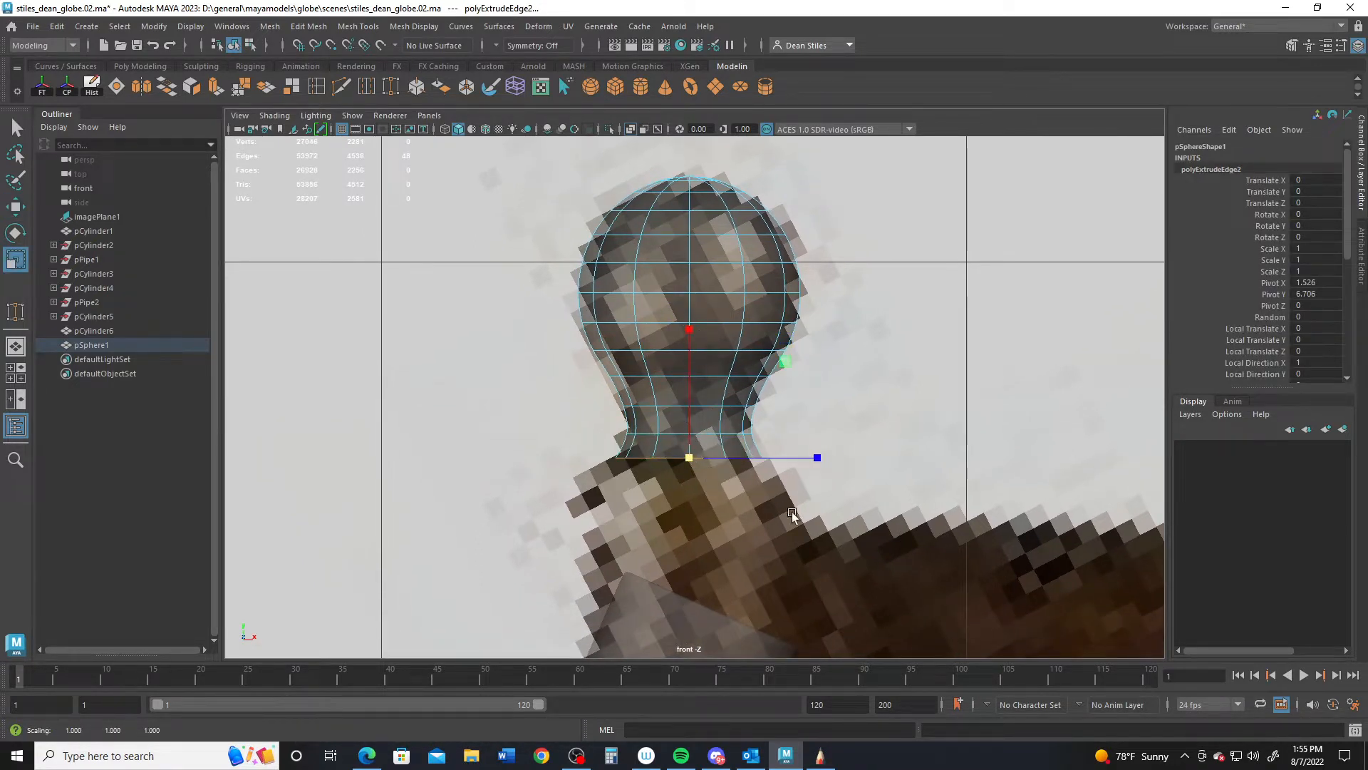
{"action": "mouse_move", "coordinate": [792, 514]}
{"action": "right_mouse_down", "text": "alt"}
{"action": "mouse_move", "coordinate": [724, 471]}
{"action": "mouse_move", "coordinate": [799, 515]}
{"action": "right_mouse_up", "text": "alt"}
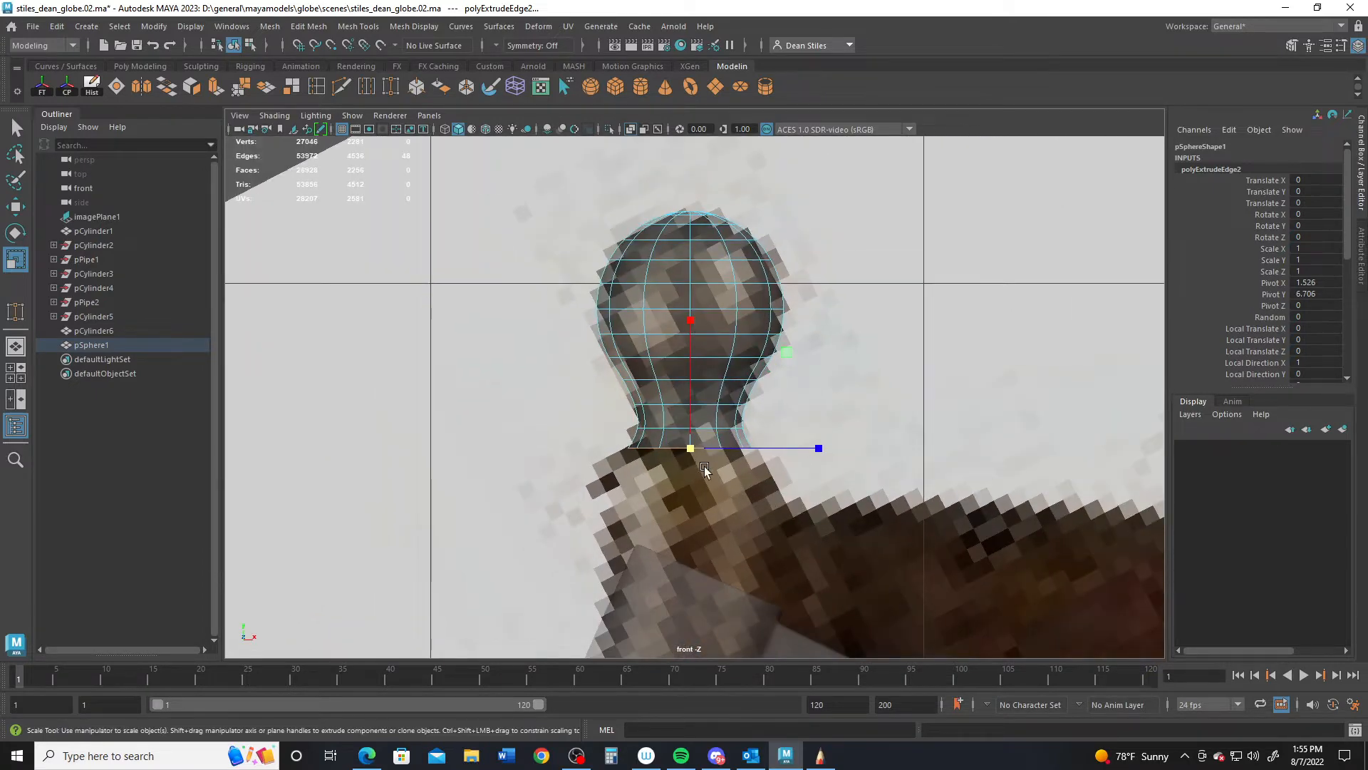
{"action": "key", "text": "w"}
{"action": "key", "text": "ctrl+e"}
{"action": "left_click_drag", "start_coordinate": [692, 317], "coordinate": [690, 359]}
{"action": "key", "text": "r"}
{"action": "left_click_drag", "start_coordinate": [692, 496], "coordinate": [751, 520]}
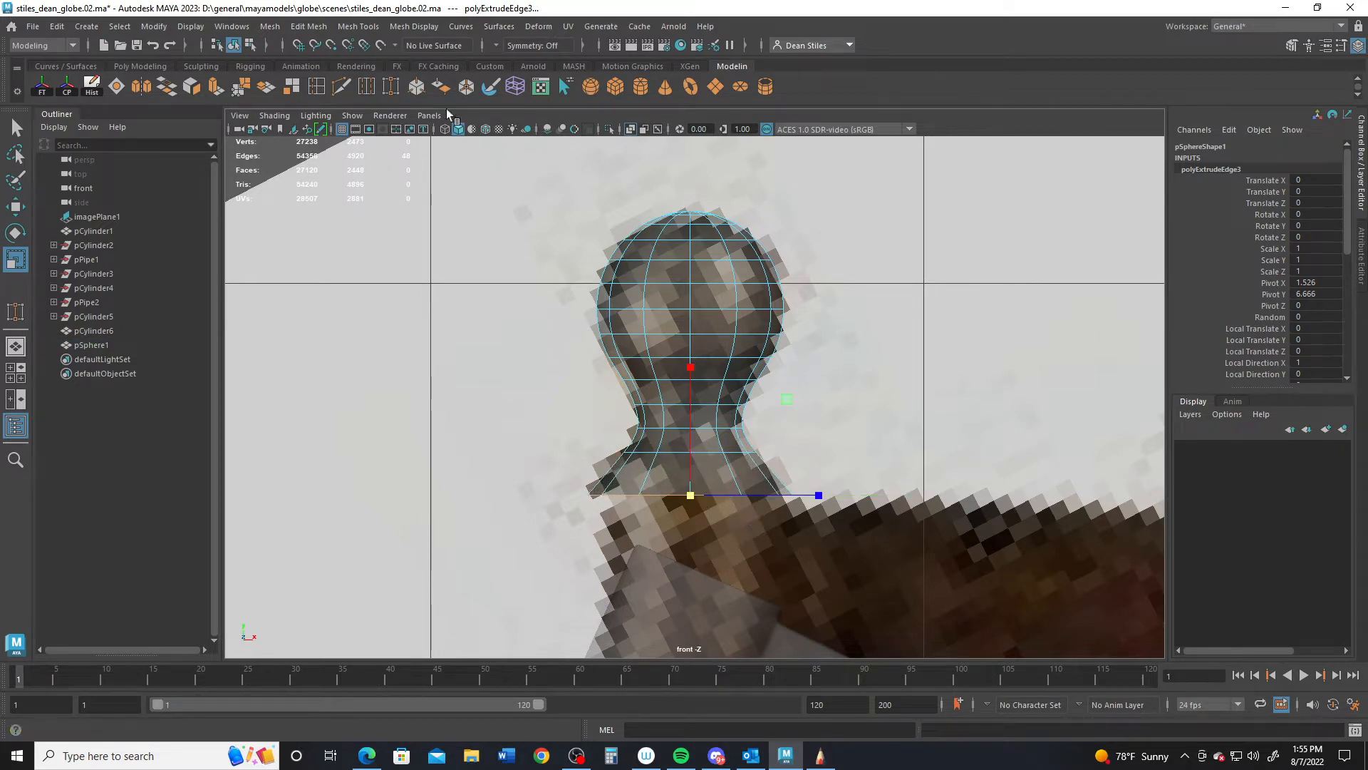
- Insert an edge loop across the finial's neck and preview the mesh smoothed
{"action": "left_click", "coordinate": [316, 86]}
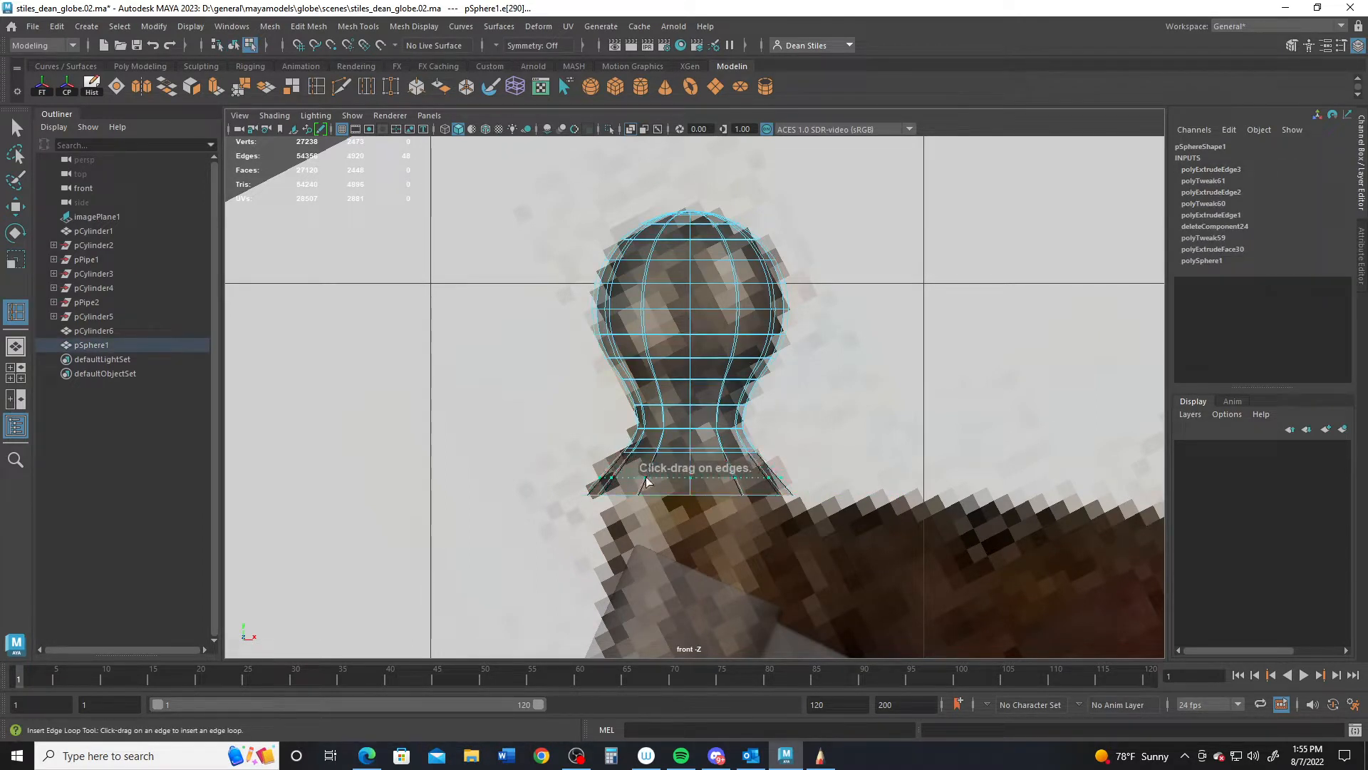
{"action": "left_click_drag", "start_coordinate": [647, 483], "coordinate": [650, 474]}
{"action": "key", "text": "w"}
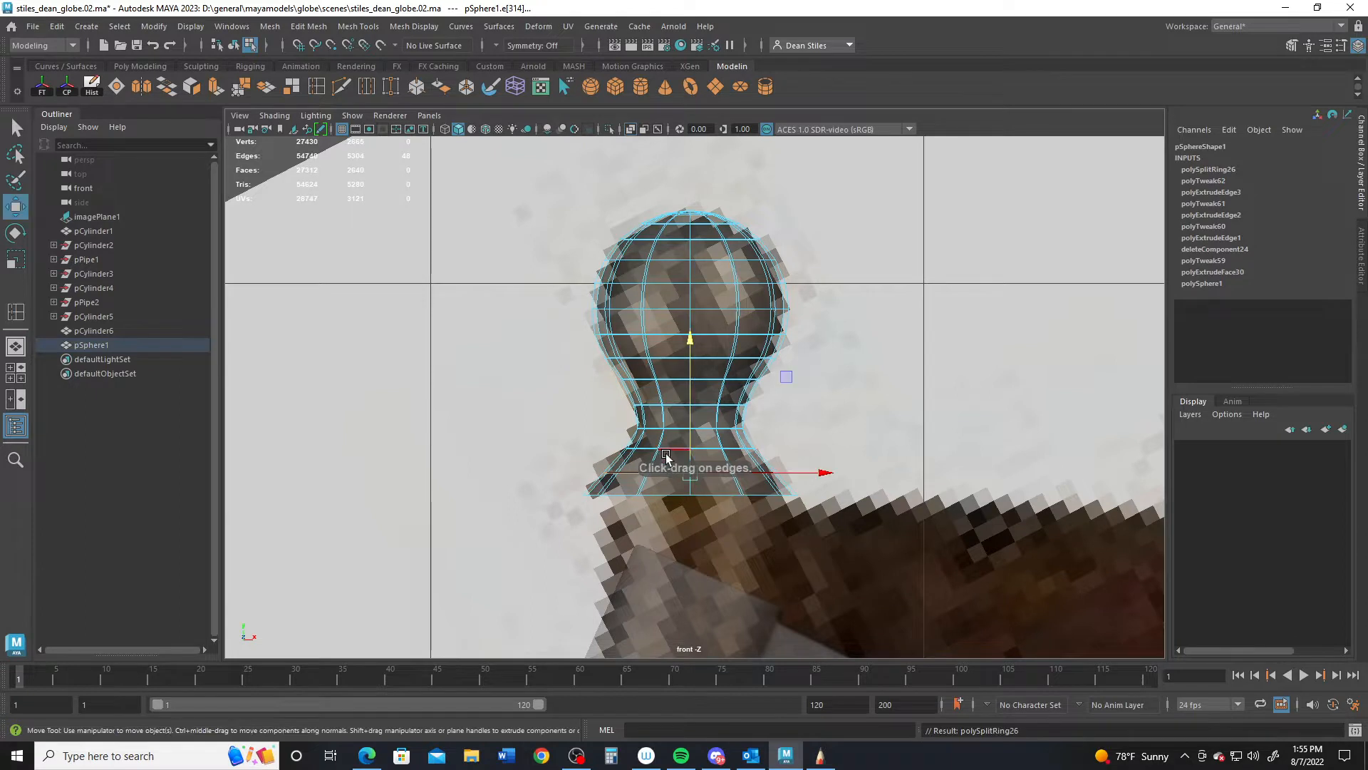
{"action": "key", "text": "3"}
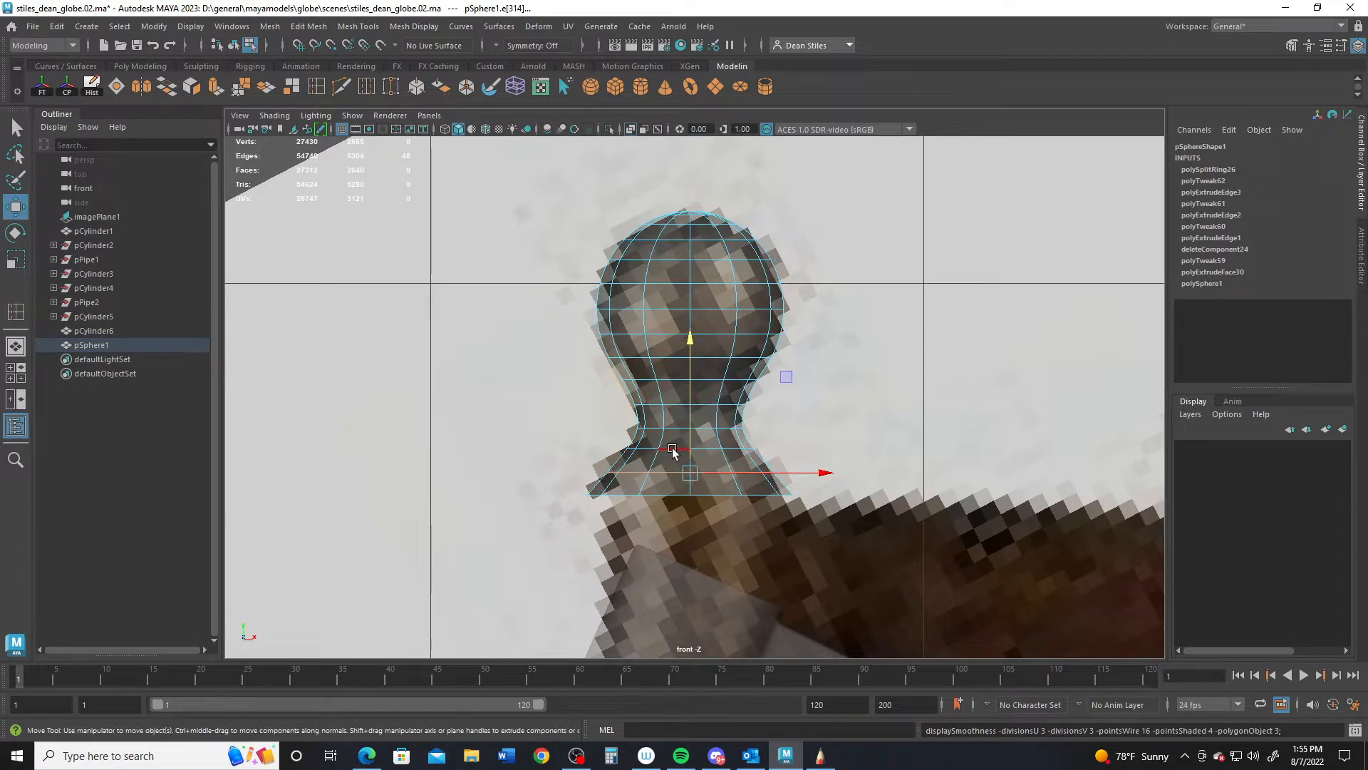
{"action": "left_click", "coordinate": [672, 449]}
{"action": "key", "text": "r"}
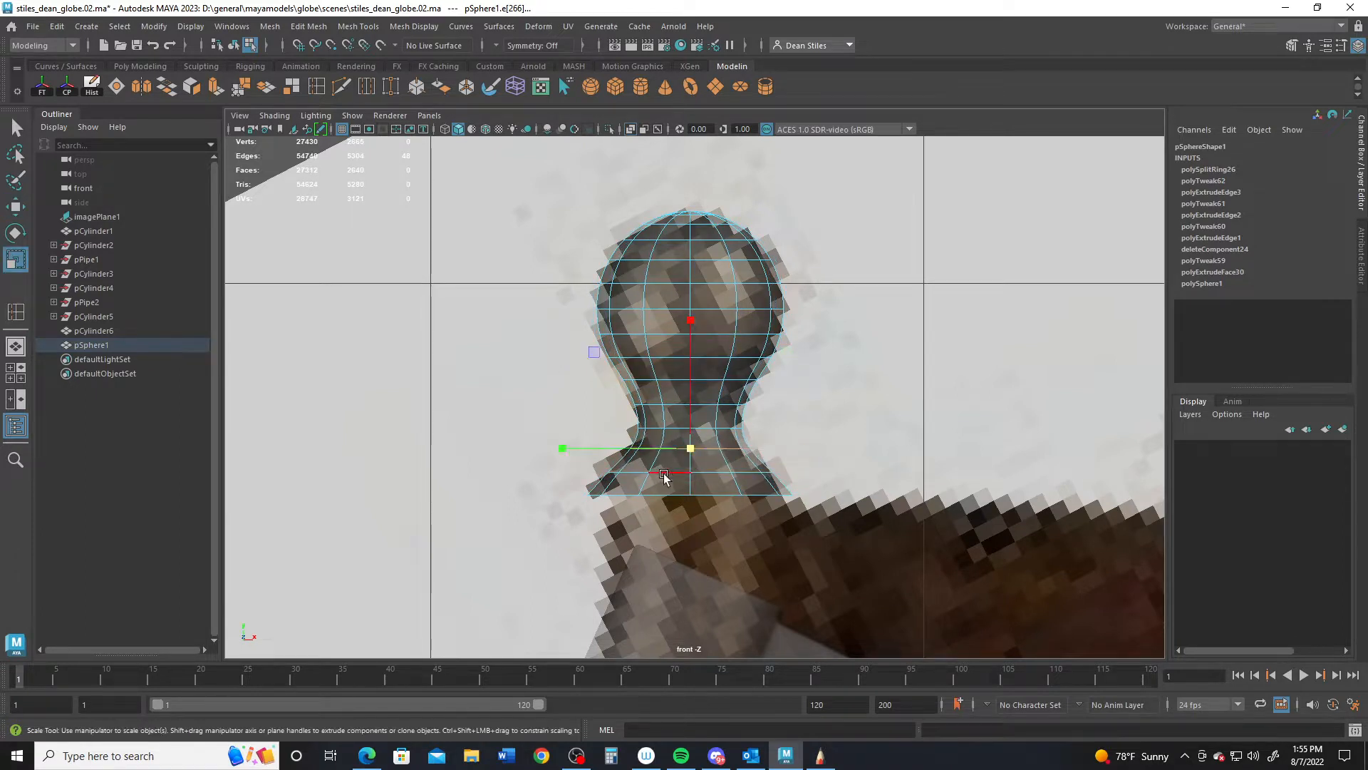
{"action": "left_click", "coordinate": [663, 474]}
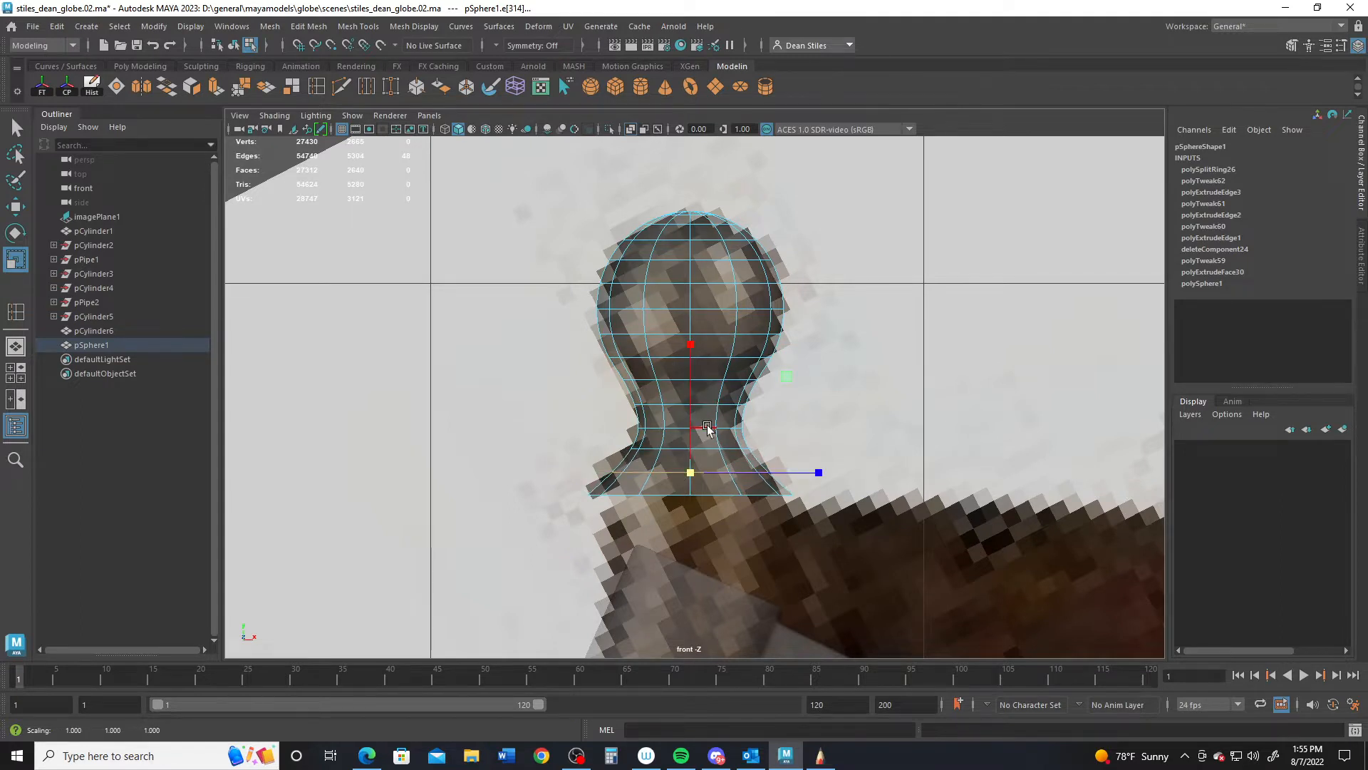
- Add another neck edge loop, pinch the waist loop narrower, and switch to four views
{"action": "scroll", "coordinate": [708, 428], "scroll_direction": "up", "scroll_amount": 1}
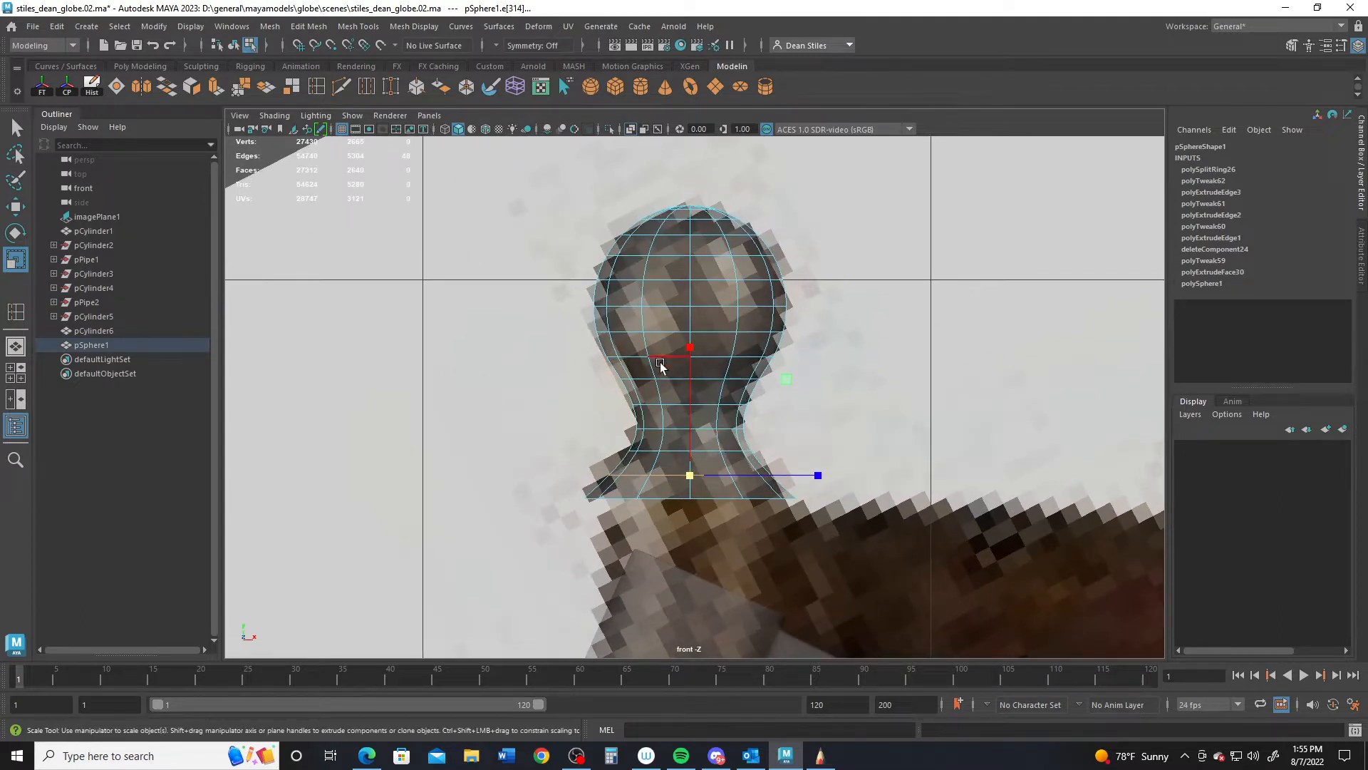
{"action": "double_click", "coordinate": [670, 379]}
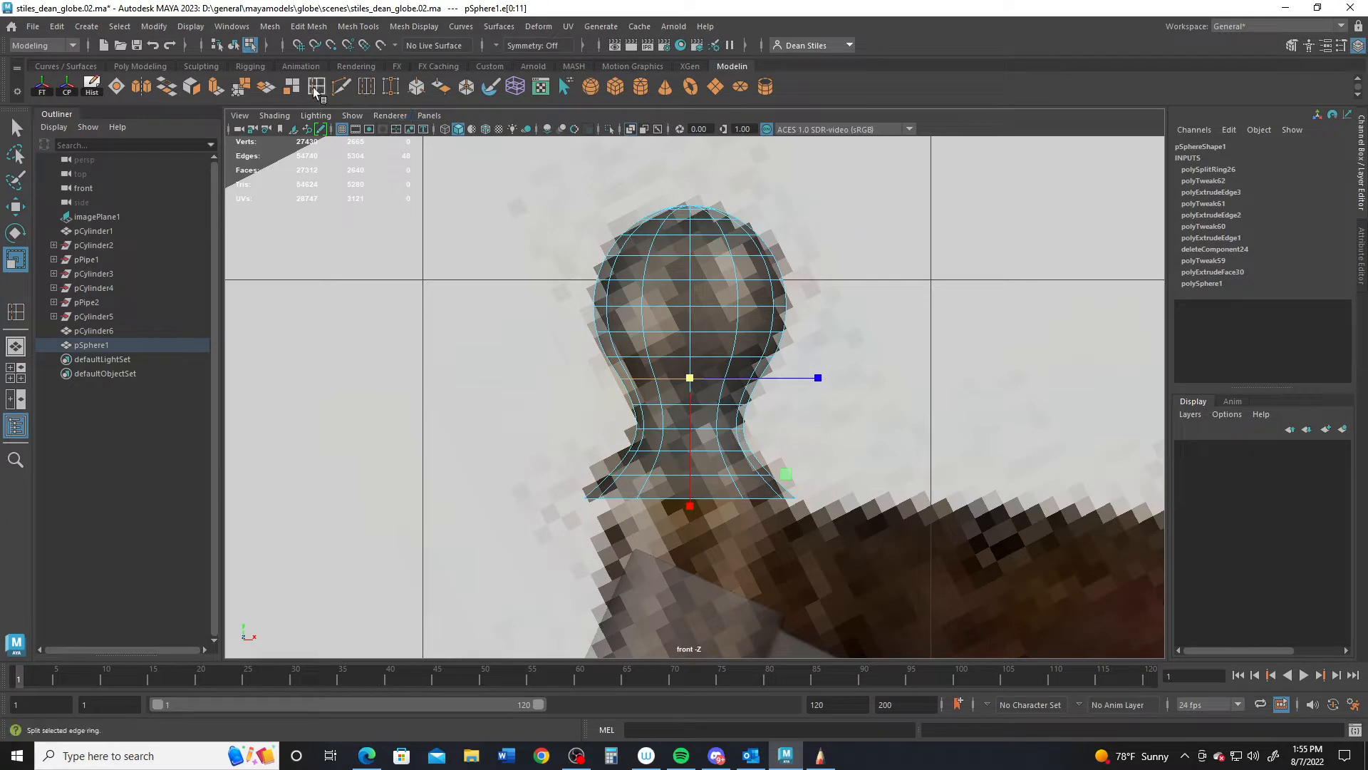
{"action": "key", "text": "y"}
{"action": "left_click_drag", "start_coordinate": [624, 369], "coordinate": [623, 372]}
{"action": "key", "text": "r"}
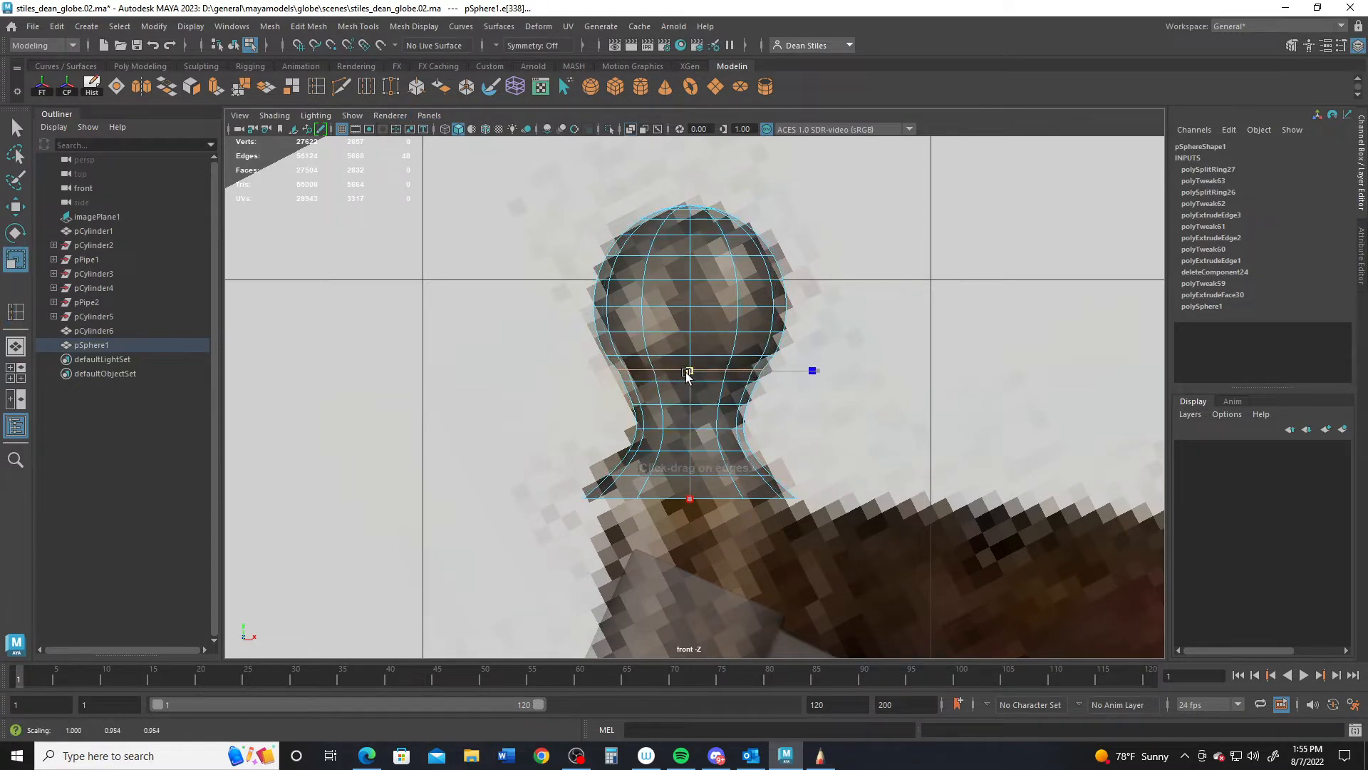
{"action": "double_click", "coordinate": [644, 382]}
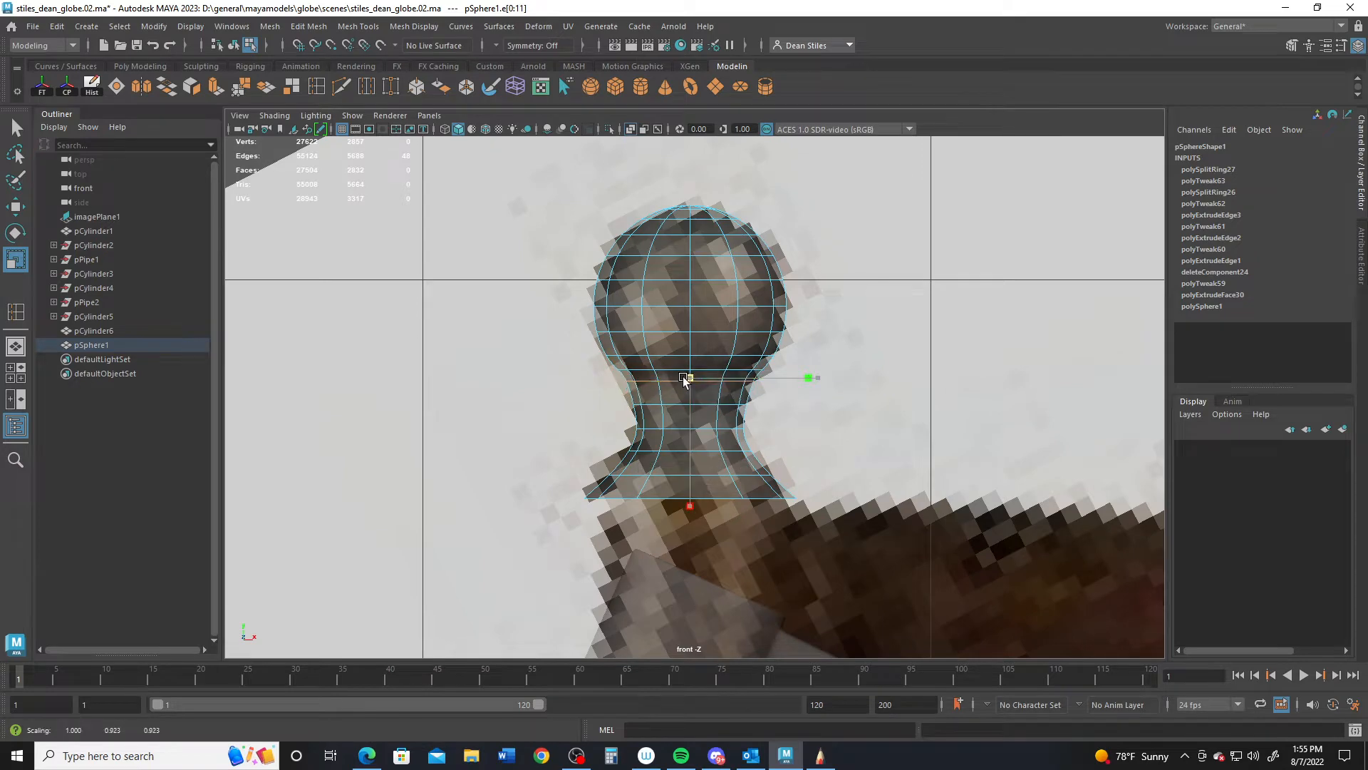
{"action": "left_click_drag", "start_coordinate": [684, 377], "coordinate": [683, 377]}
{"action": "right_click_drag", "start_coordinate": [787, 479], "coordinate": [688, 431], "text": "alt"}
{"action": "key", "text": "space"}
{"action": "key", "text": "space"}
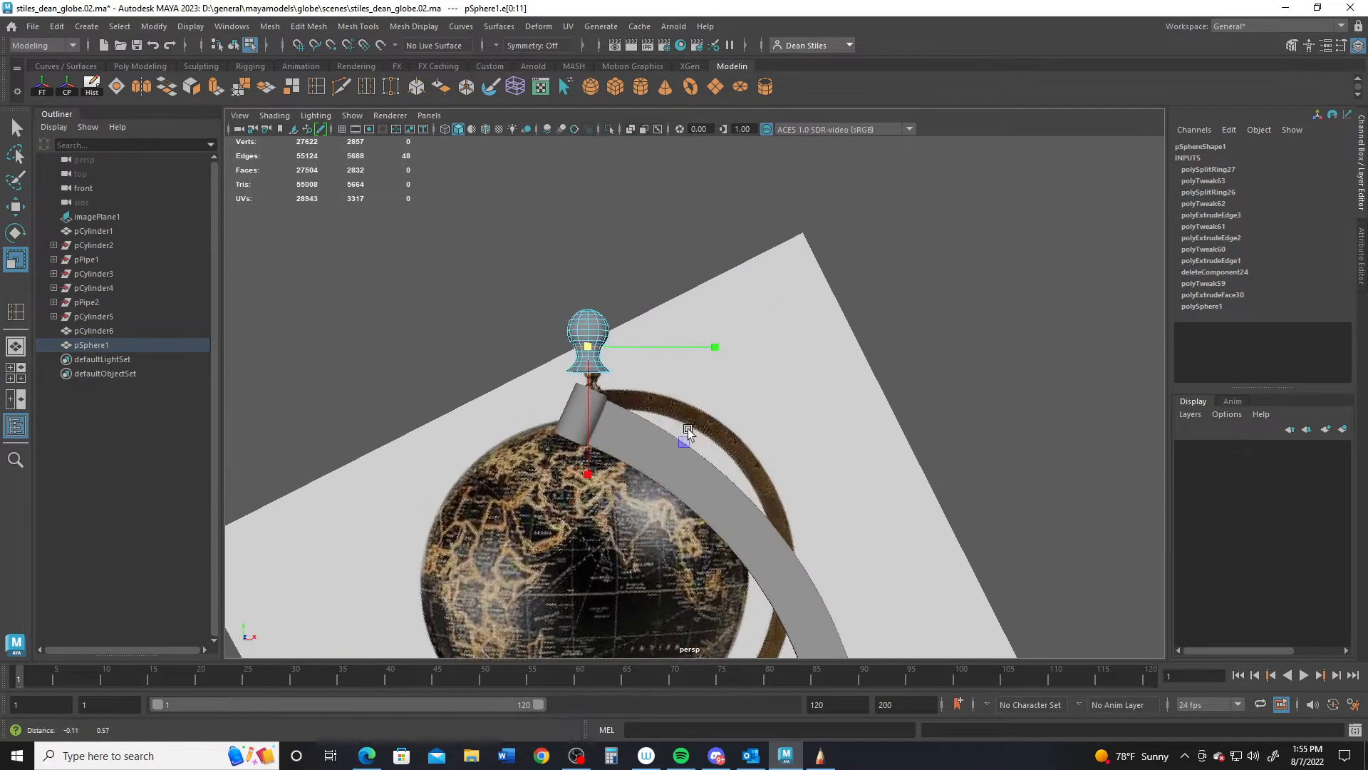
- Widen the finial's bottom flare loop slightly and extrude its rim into a new flared lip
{"action": "mouse_move", "coordinate": [687, 431]}
{"action": "left_mouse_down", "text": "alt"}
{"action": "mouse_move", "coordinate": [553, 479]}
{"action": "mouse_move", "coordinate": [677, 440]}
{"action": "left_mouse_up", "text": "alt"}
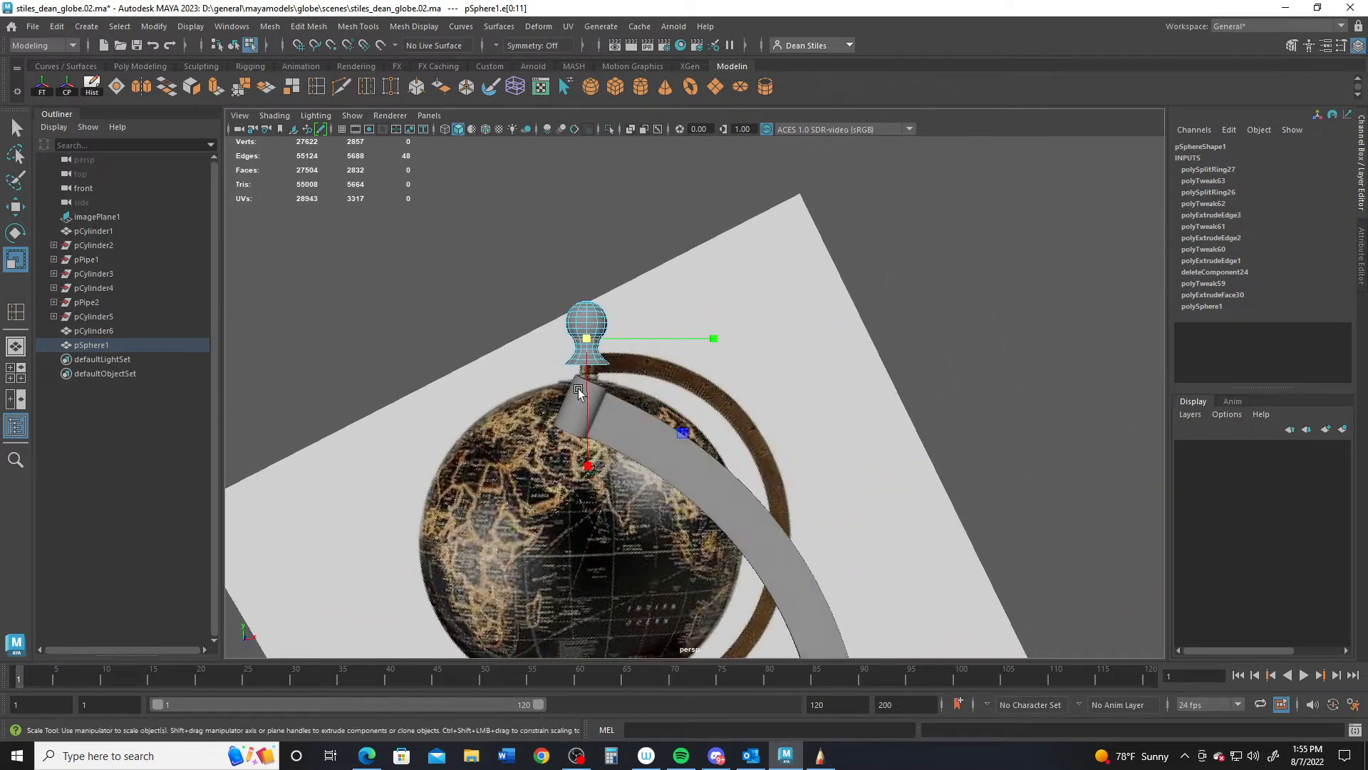
{"action": "left_click_drag", "start_coordinate": [577, 391], "coordinate": [640, 486], "text": "alt"}
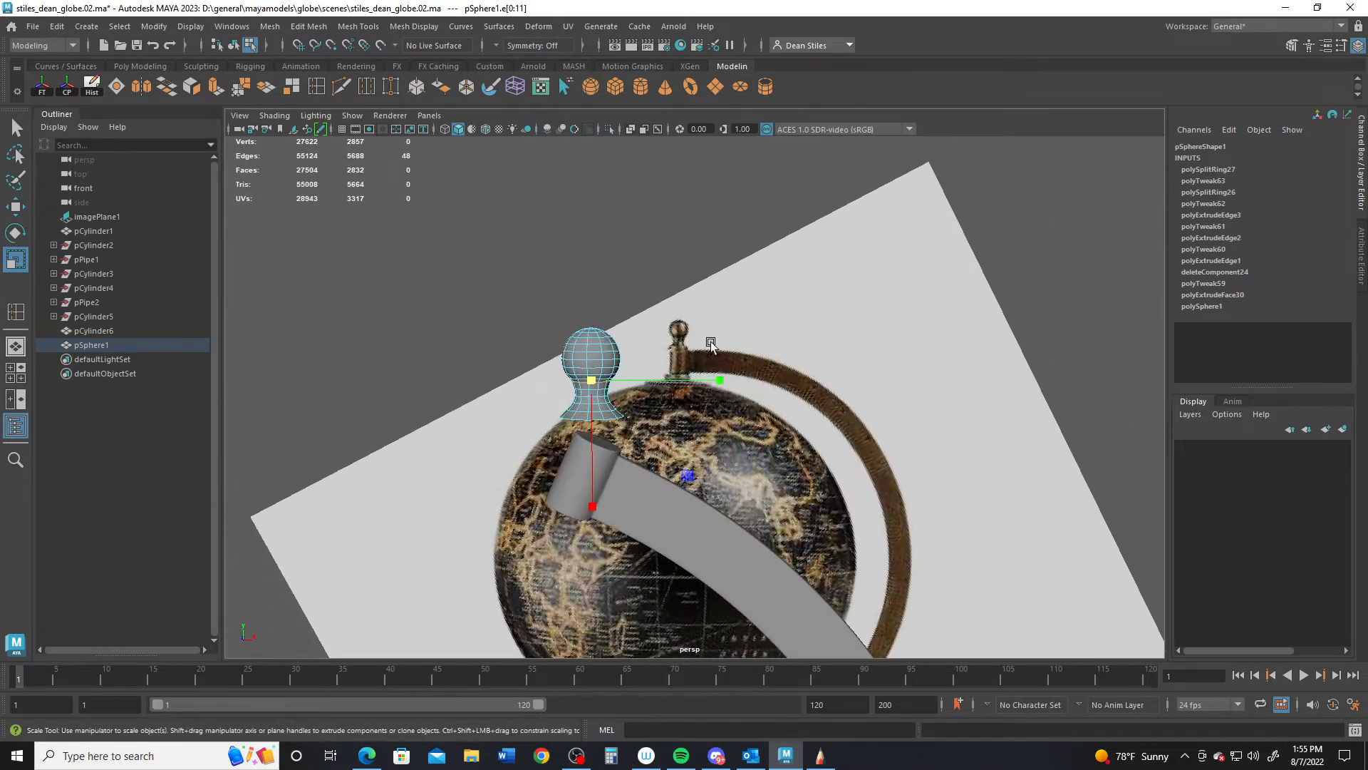
{"action": "right_click_drag", "start_coordinate": [579, 454], "coordinate": [705, 357], "text": "alt"}
{"action": "right_click_drag", "start_coordinate": [476, 411], "coordinate": [502, 456], "text": "alt"}
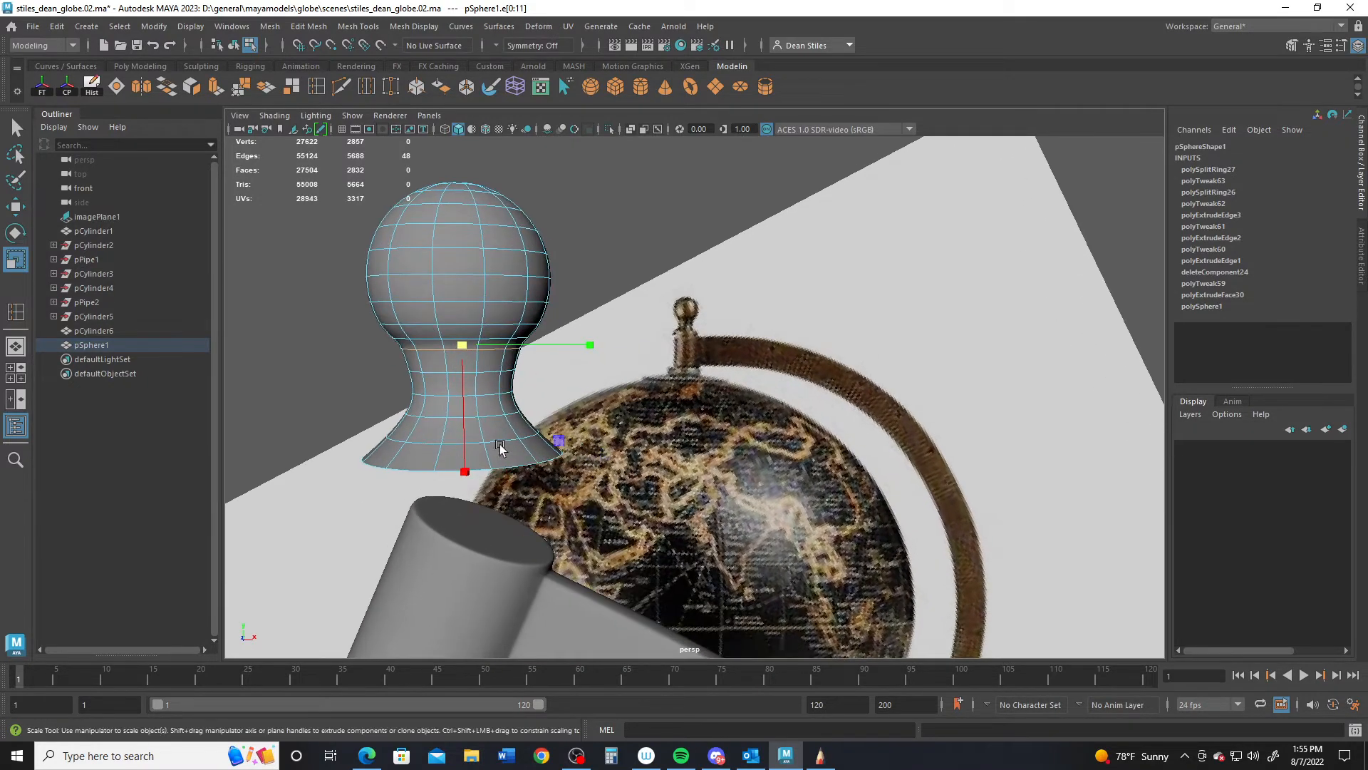
{"action": "double_click", "coordinate": [488, 441]}
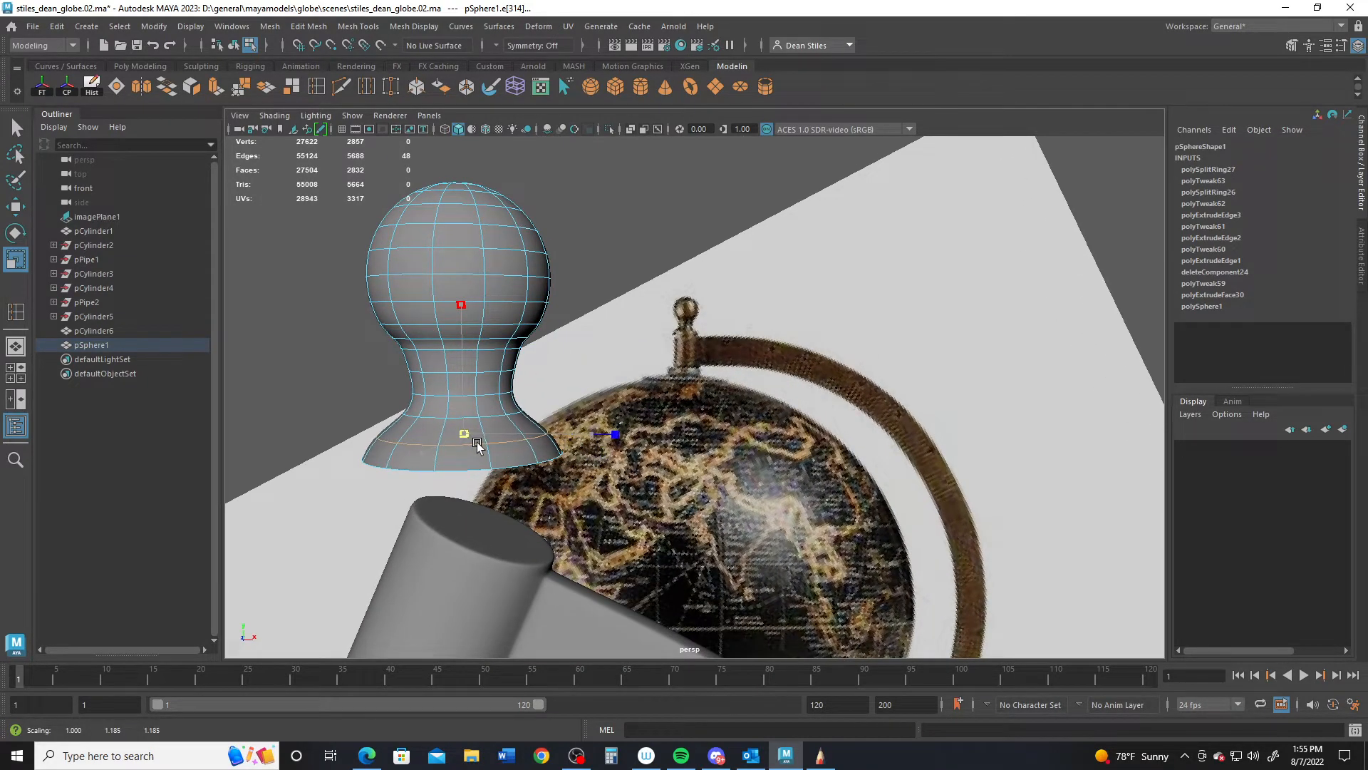
{"action": "middle_click_drag", "start_coordinate": [484, 443], "coordinate": [487, 442]}
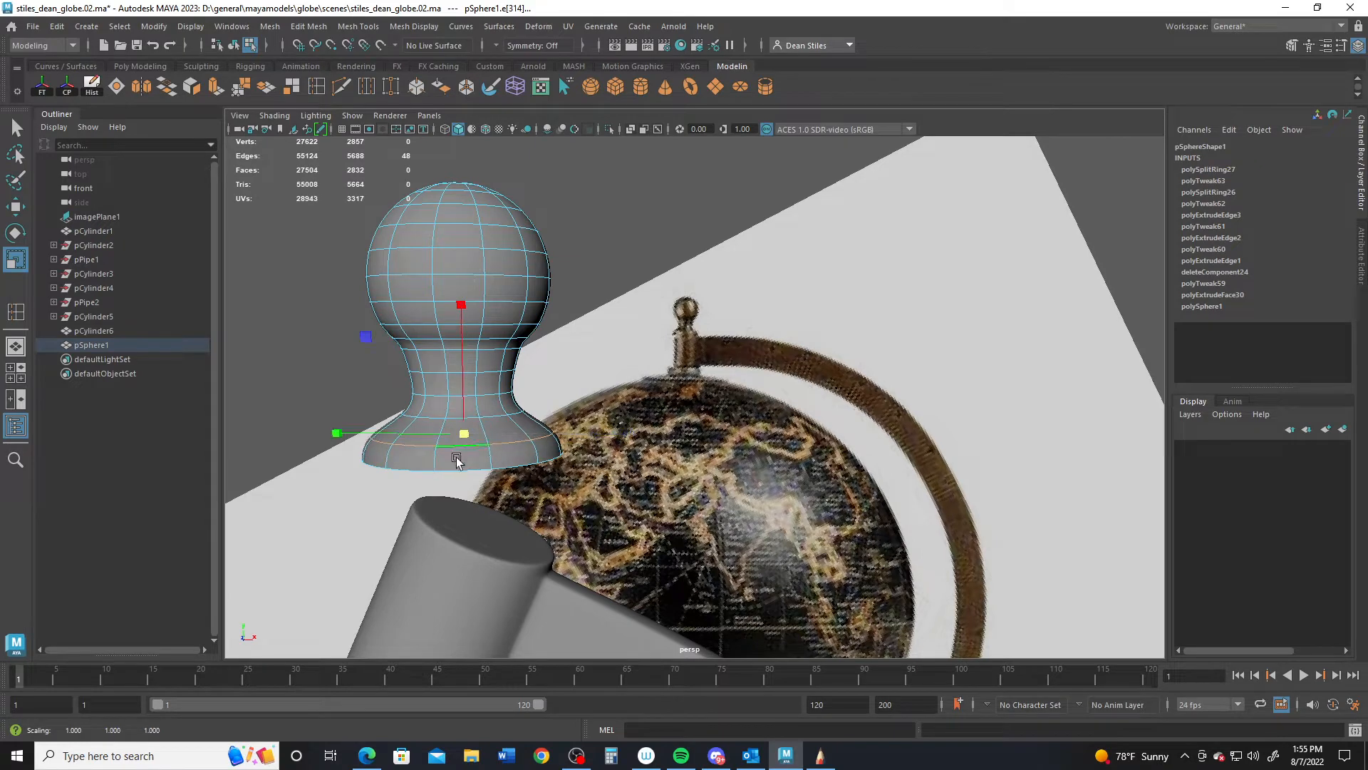
{"action": "double_click", "coordinate": [482, 465]}
{"action": "left_click_drag", "start_coordinate": [476, 497], "coordinate": [620, 317], "text": "alt"}
- In object mode, rotate the finial about 23° on Z and move it onto the arm
{"action": "key", "text": "F8"}
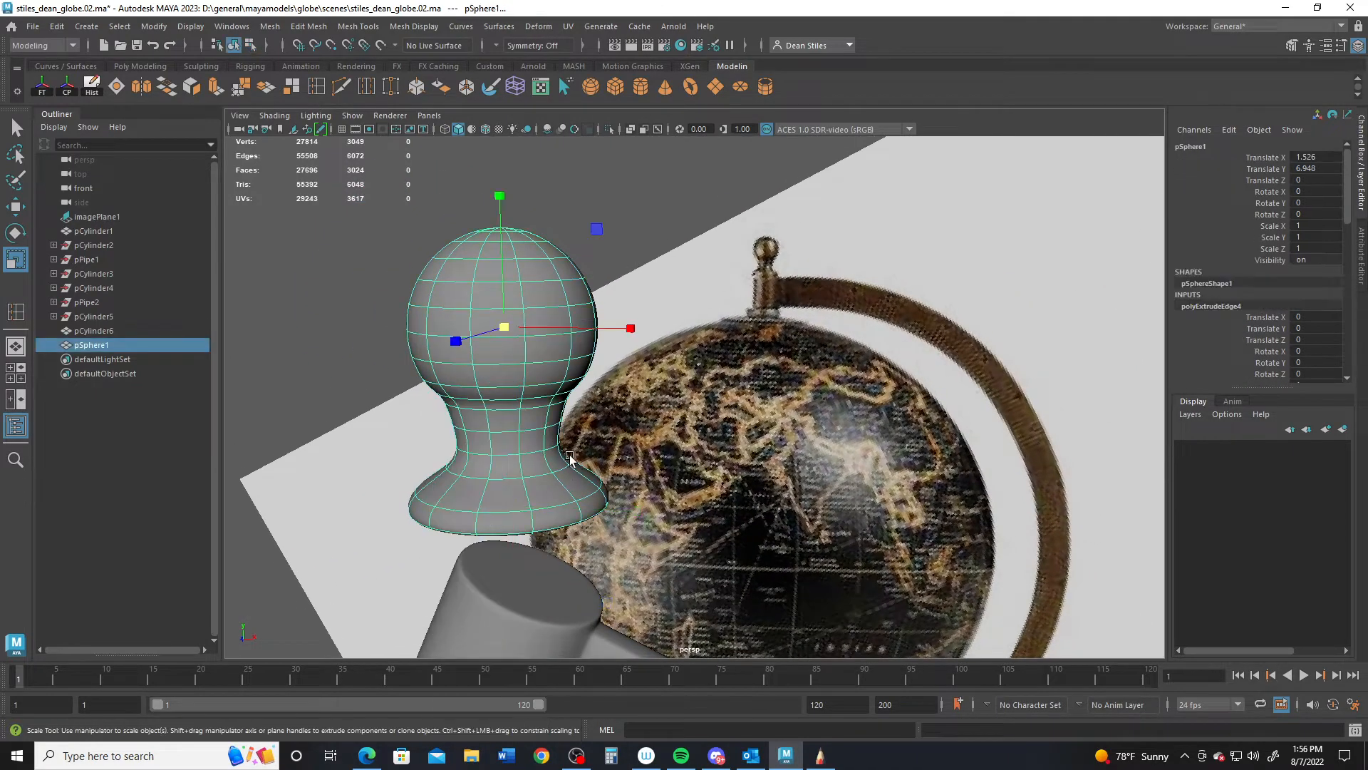
{"action": "left_click_drag", "start_coordinate": [617, 495], "coordinate": [516, 458], "text": "alt"}
{"action": "key", "text": "space"}
{"action": "key", "text": "space"}
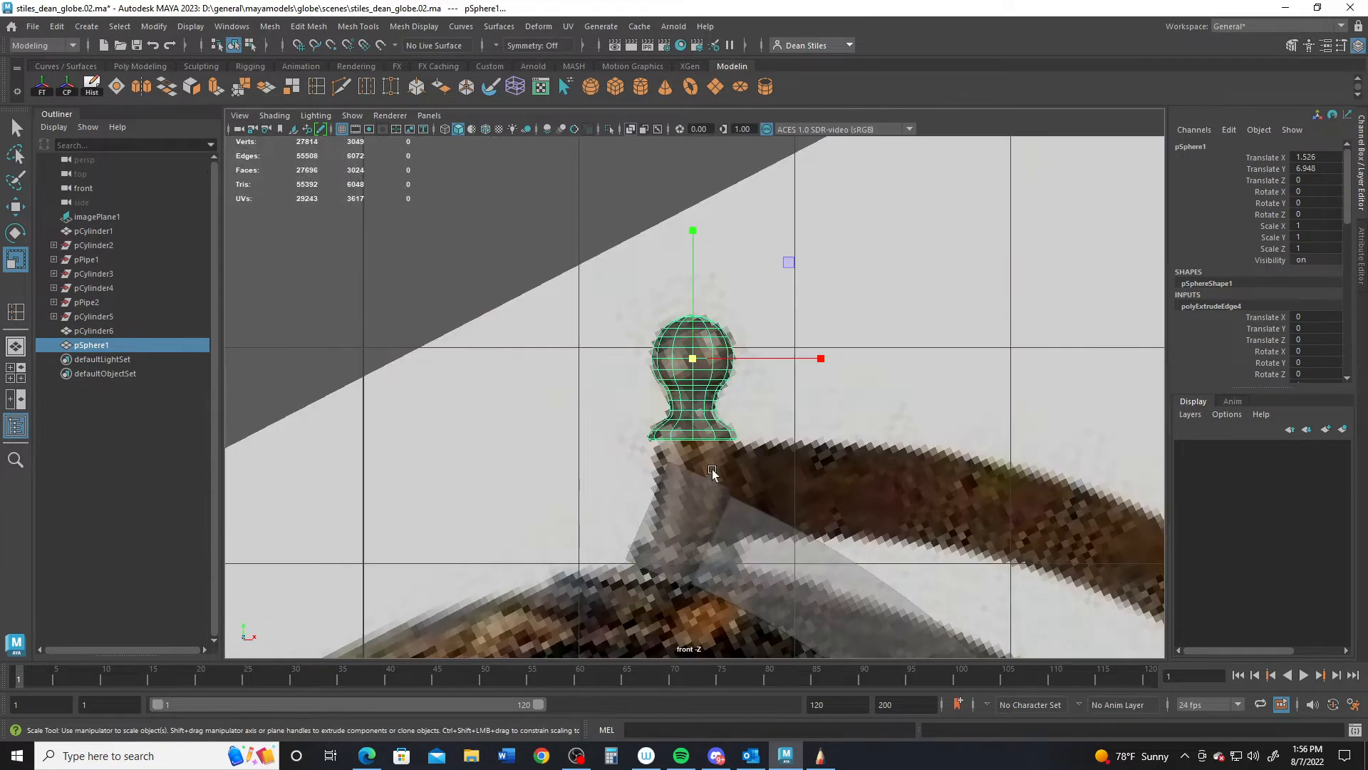
{"action": "key", "text": "e"}
{"action": "left_click_drag", "start_coordinate": [779, 261], "coordinate": [800, 296]}
{"action": "key", "text": "w"}
{"action": "mouse_move", "coordinate": [806, 408]}
{"action": "left_mouse_down"}
{"action": "mouse_move", "coordinate": [858, 418]}
{"action": "mouse_move", "coordinate": [858, 315]}
{"action": "mouse_move", "coordinate": [848, 339]}
{"action": "mouse_move", "coordinate": [876, 385]}
{"action": "mouse_move", "coordinate": [861, 358]}
{"action": "left_mouse_up"}
{"action": "key", "text": "e"}
- Scale the finial down to 0.779 and seat it slightly lower on the stand's tip
{"action": "key", "text": "w"}
{"action": "key", "text": "r"}
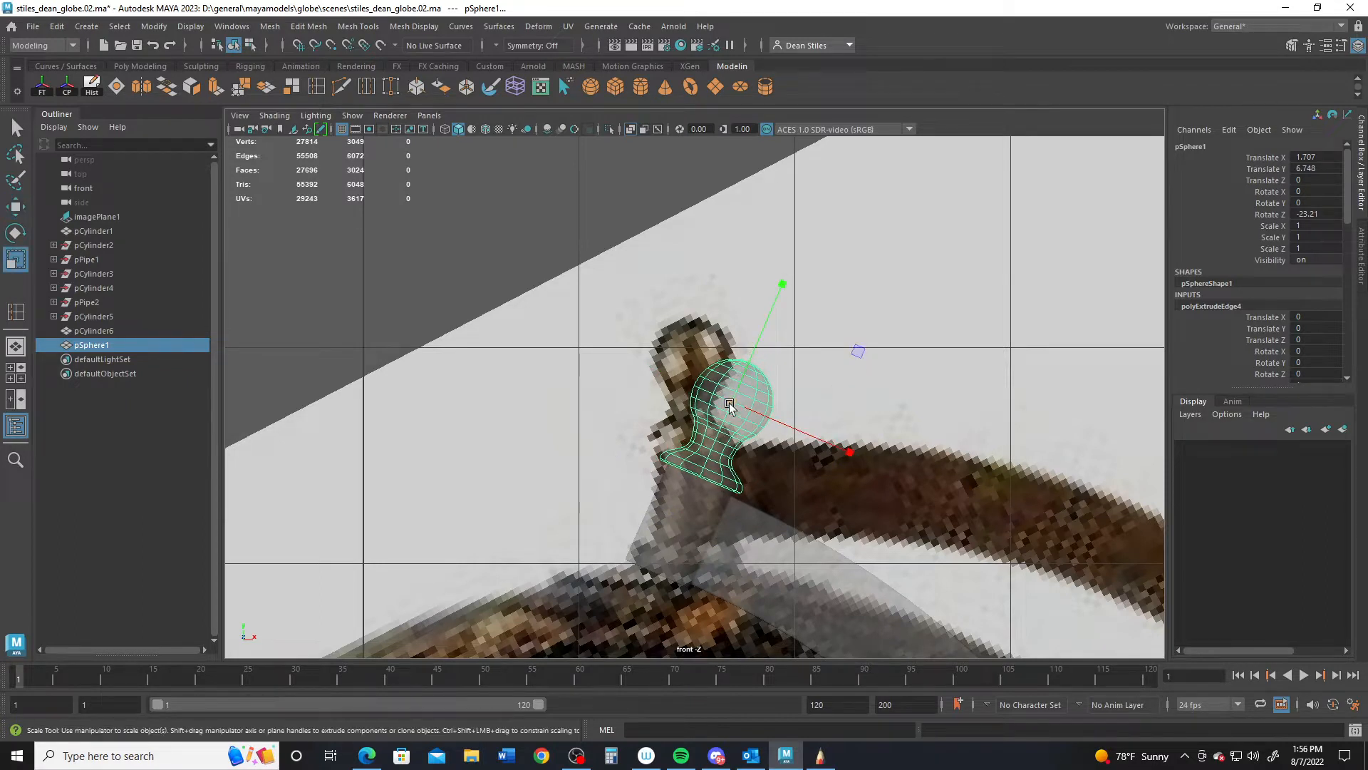
{"action": "left_click_drag", "start_coordinate": [730, 406], "coordinate": [710, 403]}
{"action": "key", "text": "w"}
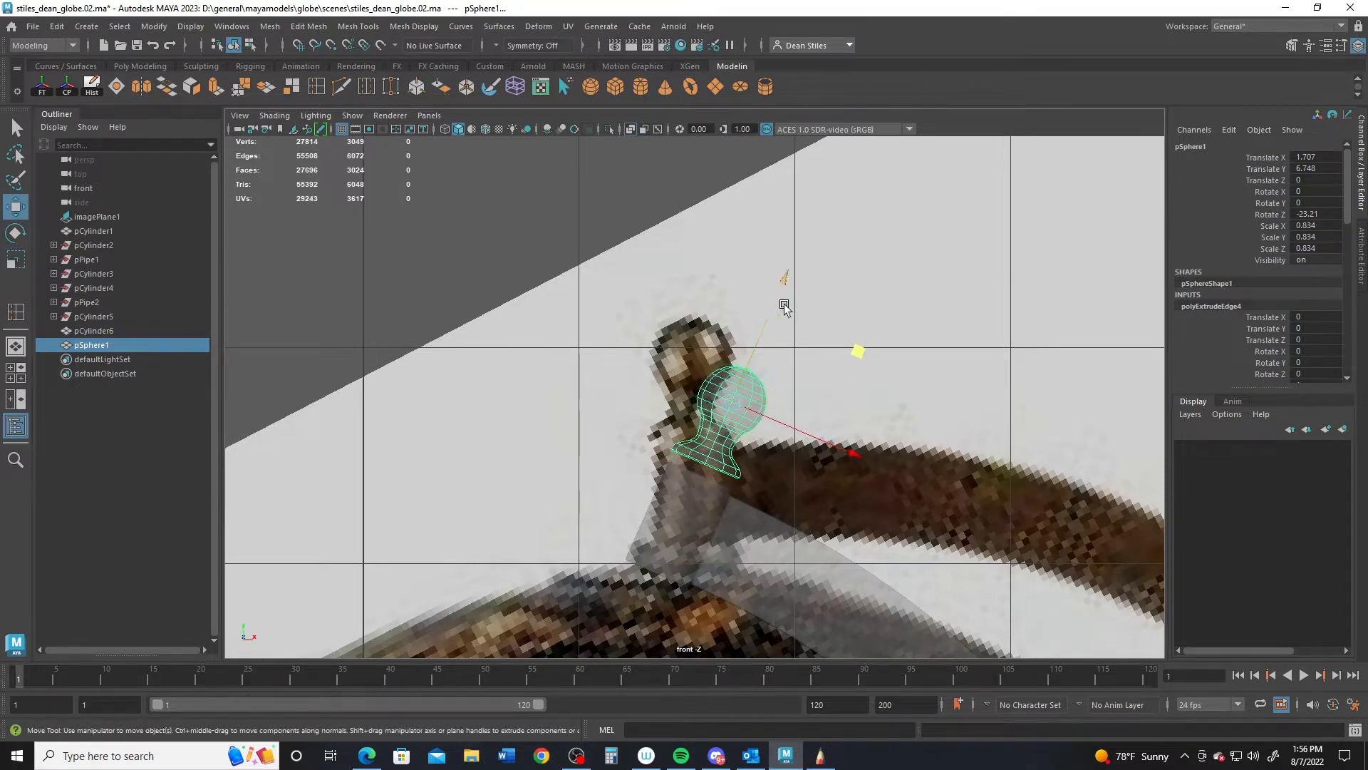
{"action": "left_click_drag", "start_coordinate": [785, 279], "coordinate": [776, 287]}
{"action": "key", "text": "r"}
{"action": "left_click_drag", "start_coordinate": [727, 411], "coordinate": [723, 411]}
{"action": "key", "text": "w"}
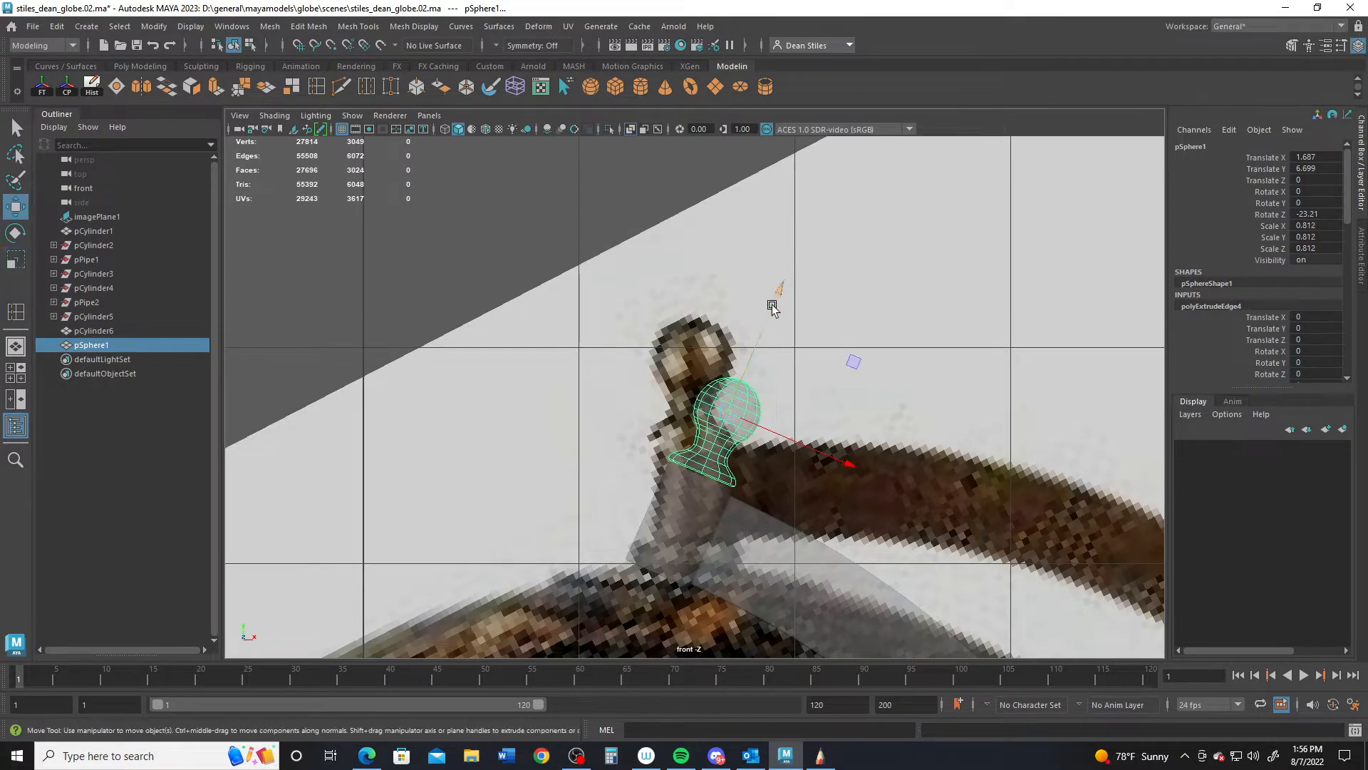
{"action": "left_click_drag", "start_coordinate": [779, 288], "coordinate": [778, 290]}
{"action": "key", "text": "r"}
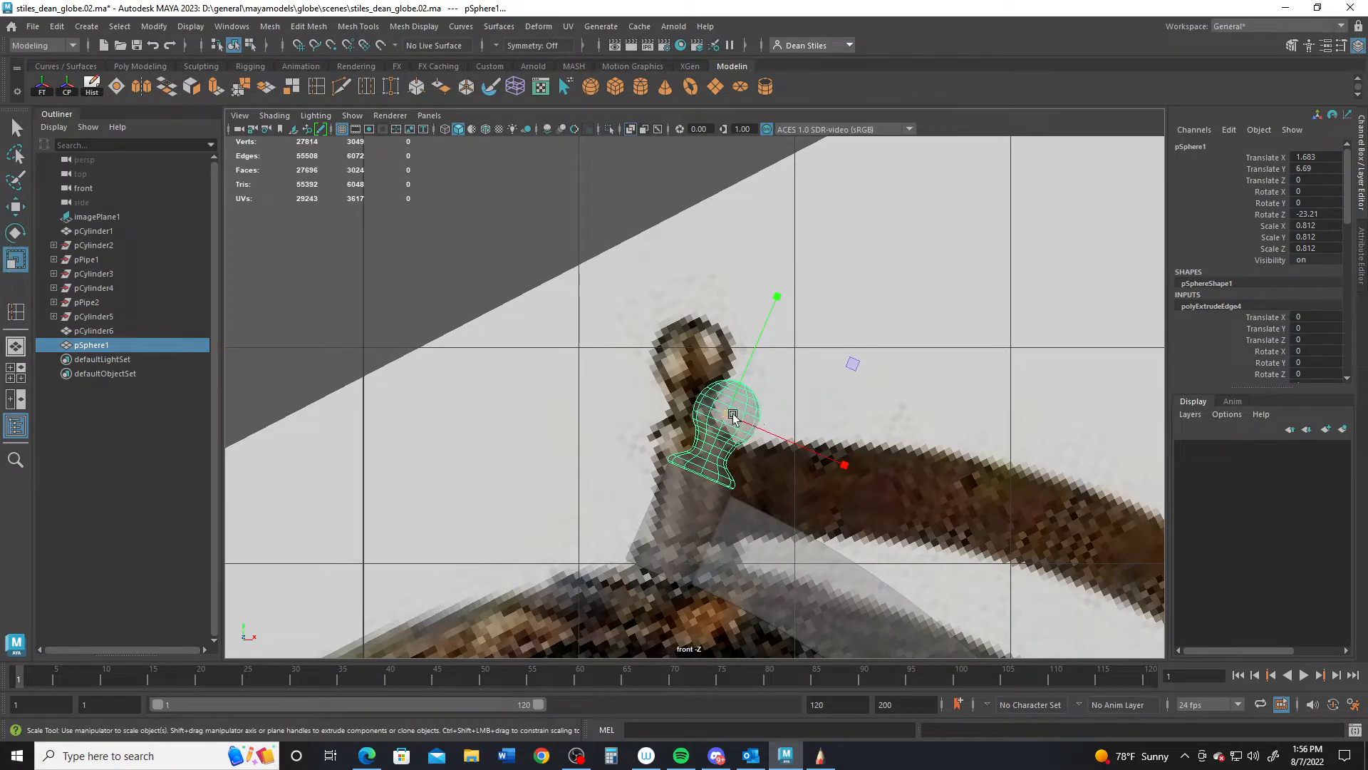
{"action": "left_click_drag", "start_coordinate": [734, 416], "coordinate": [730, 418]}
{"action": "key", "text": "w"}
{"action": "left_click_drag", "start_coordinate": [776, 289], "coordinate": [777, 292]}
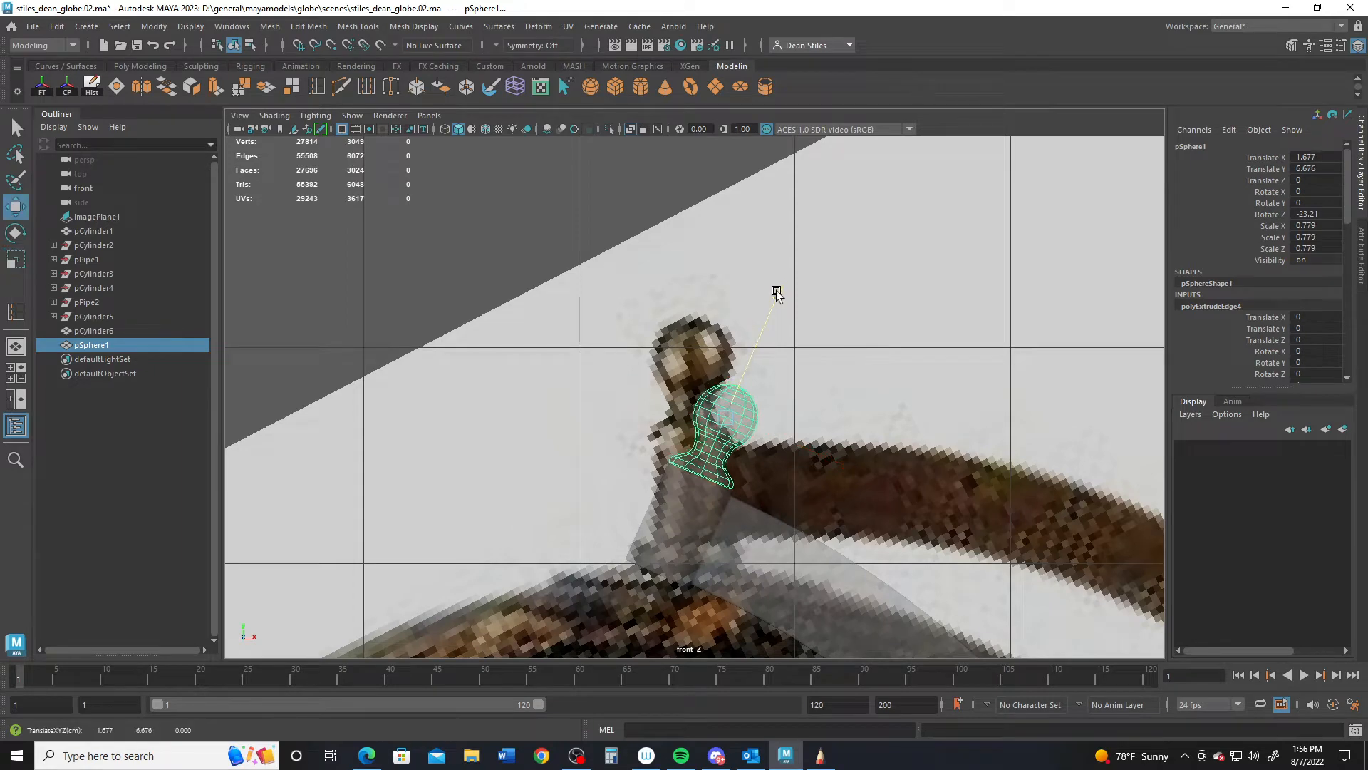
{"action": "scroll", "coordinate": [711, 447], "scroll_direction": "up", "scroll_amount": 4}
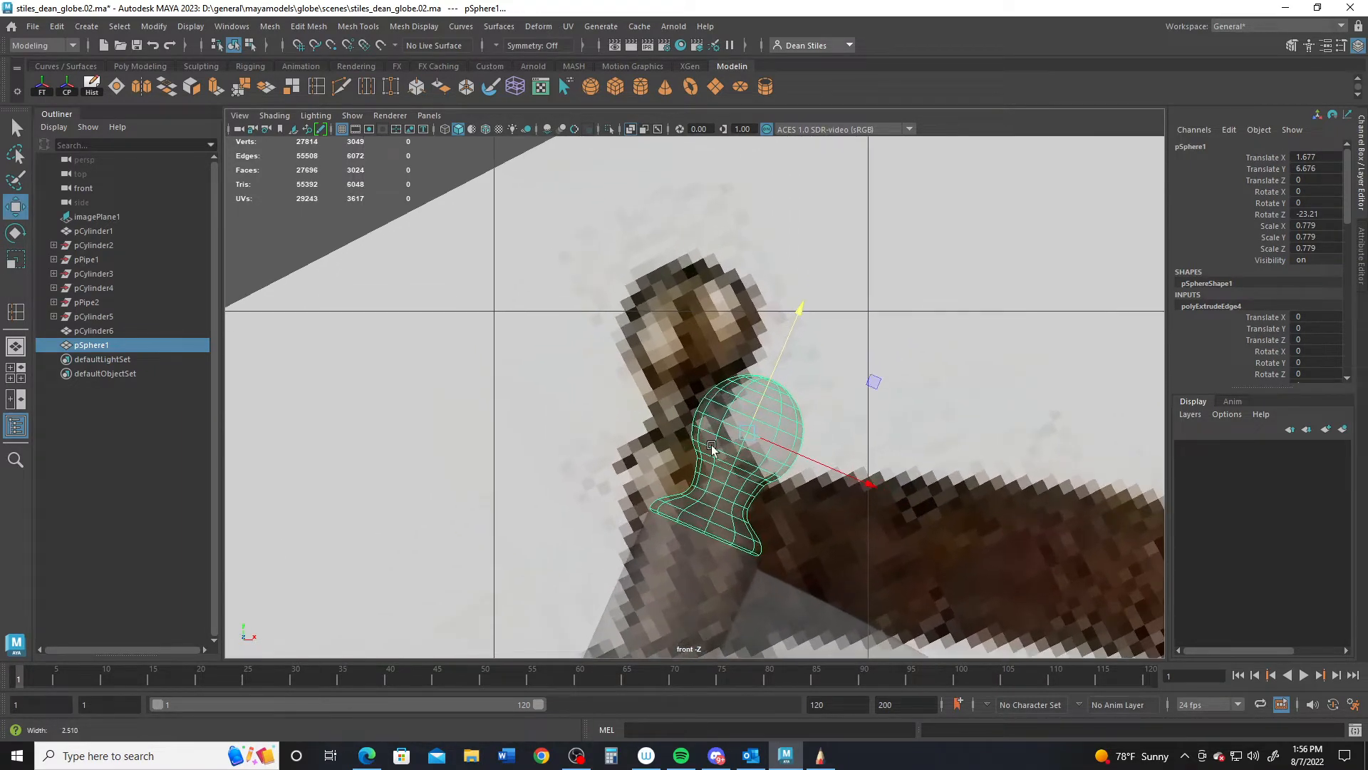
{"action": "right_click_drag", "start_coordinate": [711, 447], "coordinate": [757, 471], "text": "alt"}
{"action": "middle_click_drag", "start_coordinate": [707, 476], "coordinate": [692, 376], "text": "alt"}
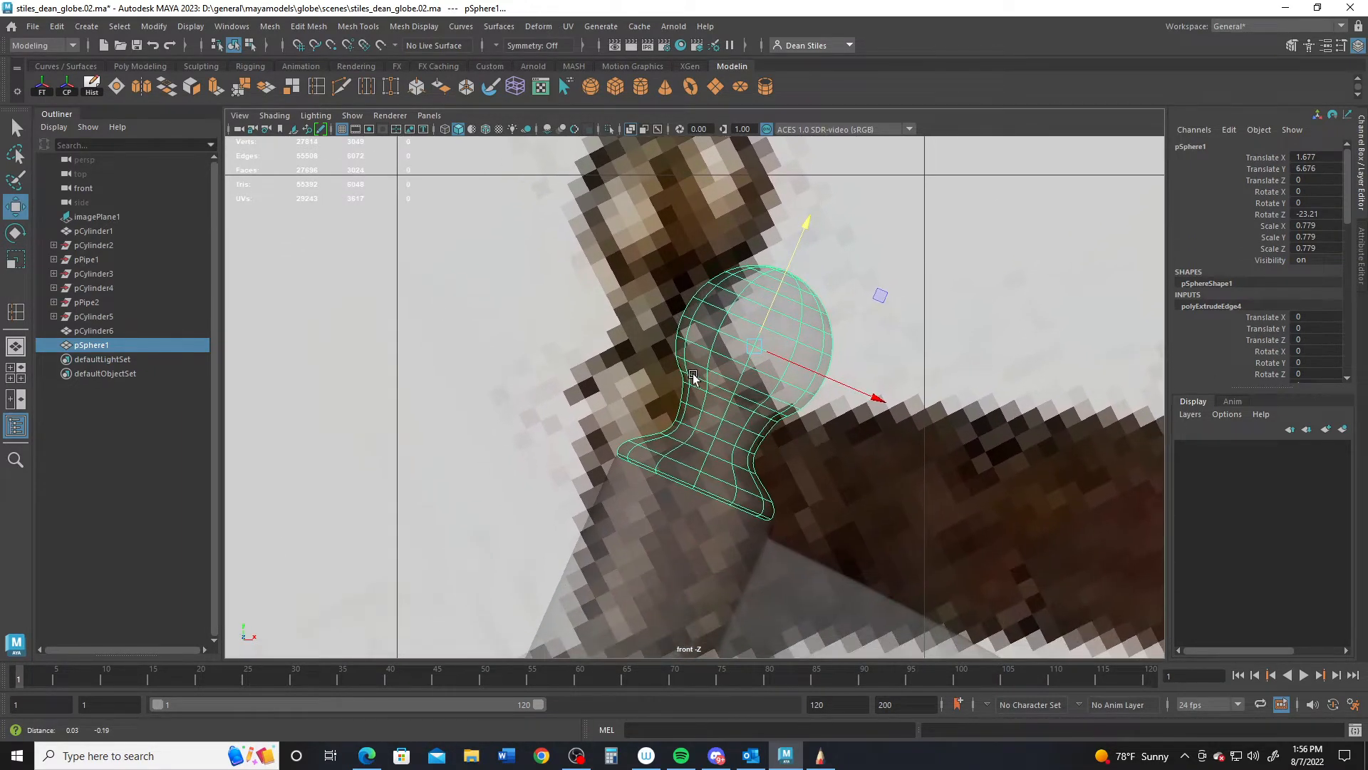
{"action": "scroll", "coordinate": [694, 377], "scroll_direction": "up", "scroll_amount": 4}
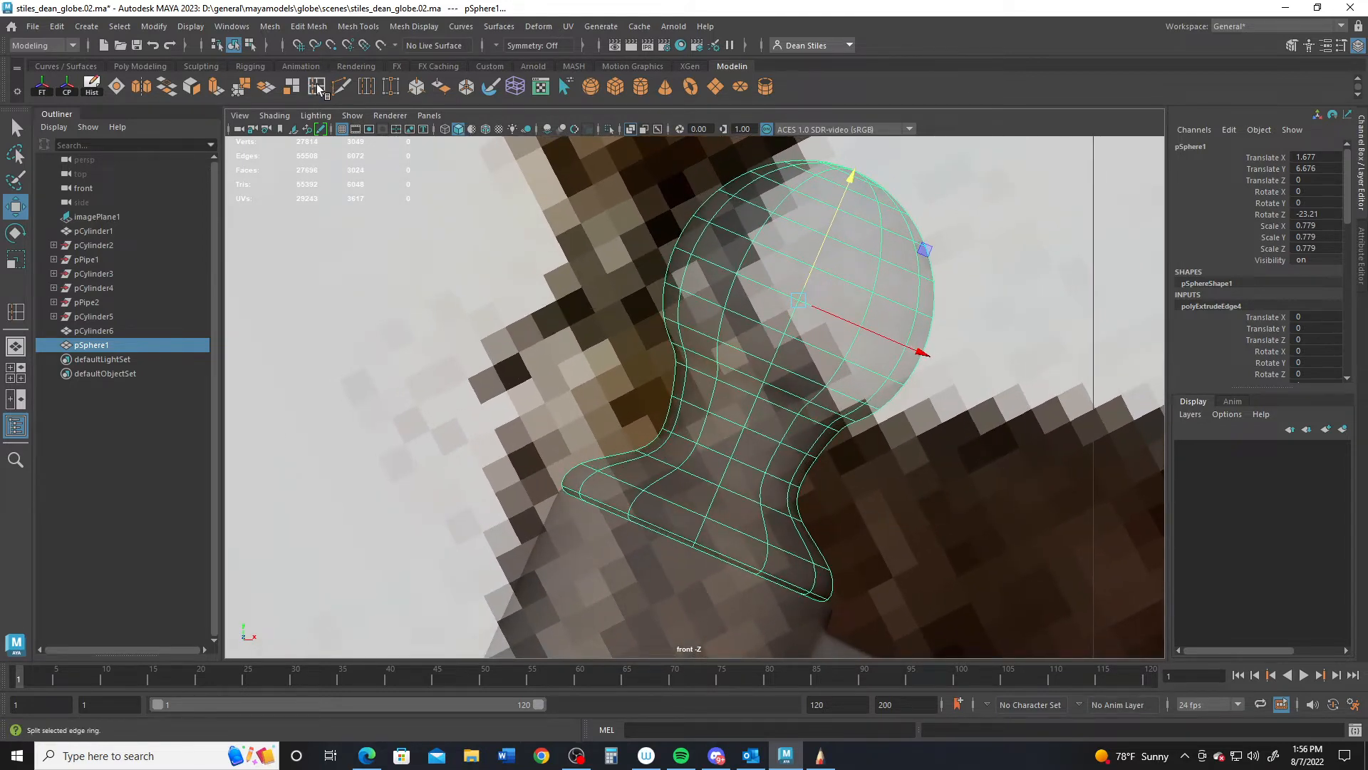
- Insert an extra edge loop on the finial's base and return it to object mode
{"action": "left_click", "coordinate": [318, 89]}
{"action": "left_click_drag", "start_coordinate": [578, 473], "coordinate": [586, 472]}
{"action": "key", "text": "q"}
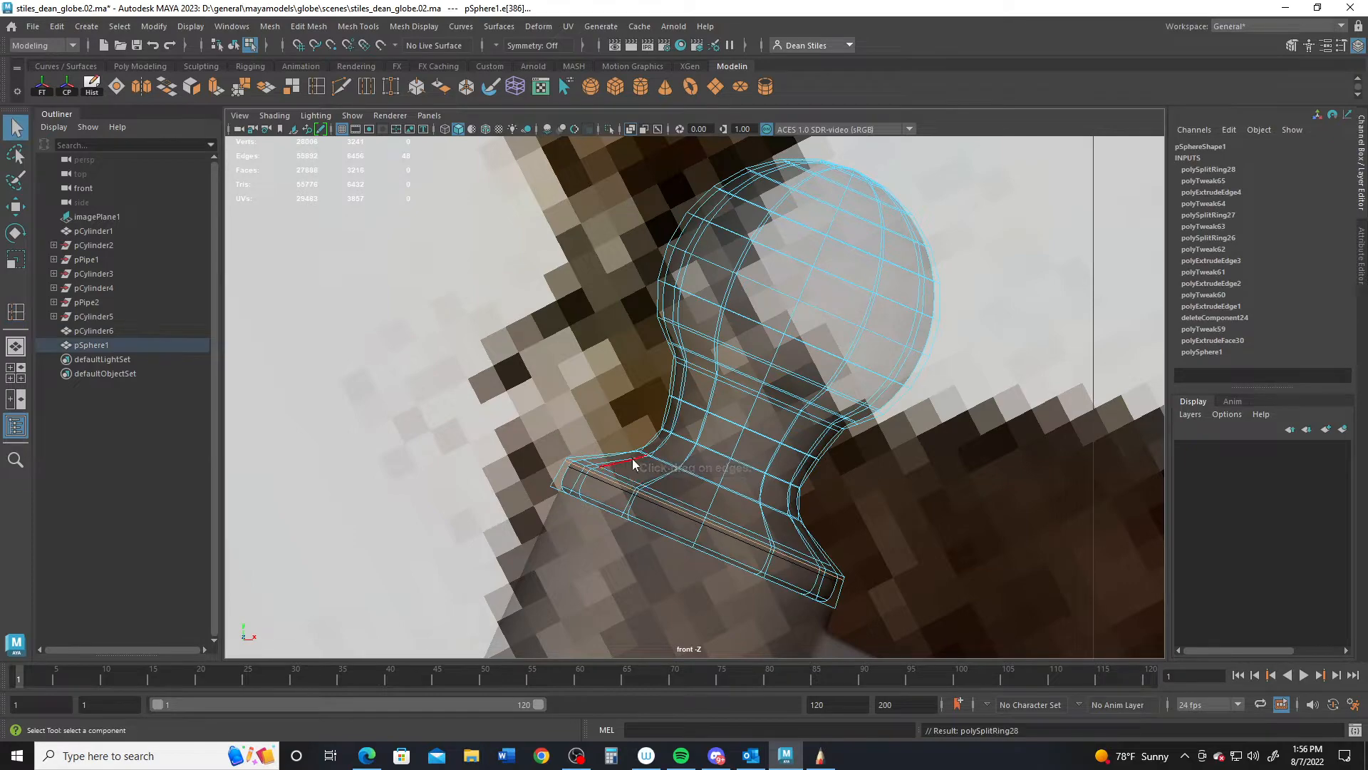
{"action": "right_click_drag", "start_coordinate": [632, 334], "coordinate": [772, 280]}
{"action": "left_click", "coordinate": [699, 440]}
{"action": "left_click", "coordinate": [754, 501]}
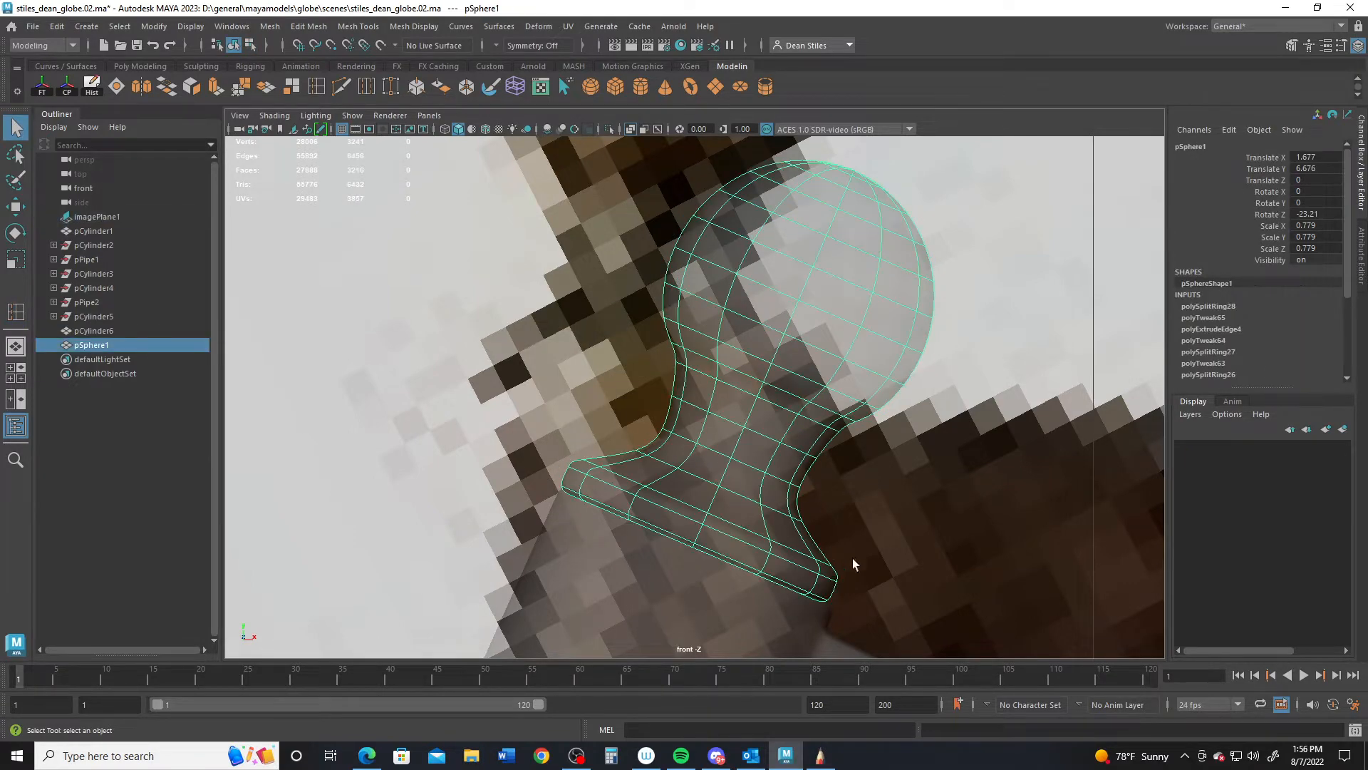
{"action": "scroll", "coordinate": [852, 558], "scroll_direction": "down", "scroll_amount": 14}
{"action": "scroll", "coordinate": [673, 464], "scroll_direction": "up", "scroll_amount": 8}
{"action": "middle_click_drag", "start_coordinate": [672, 465], "coordinate": [674, 444], "text": "alt"}
{"action": "scroll", "coordinate": [739, 485], "scroll_direction": "up", "scroll_amount": 4}
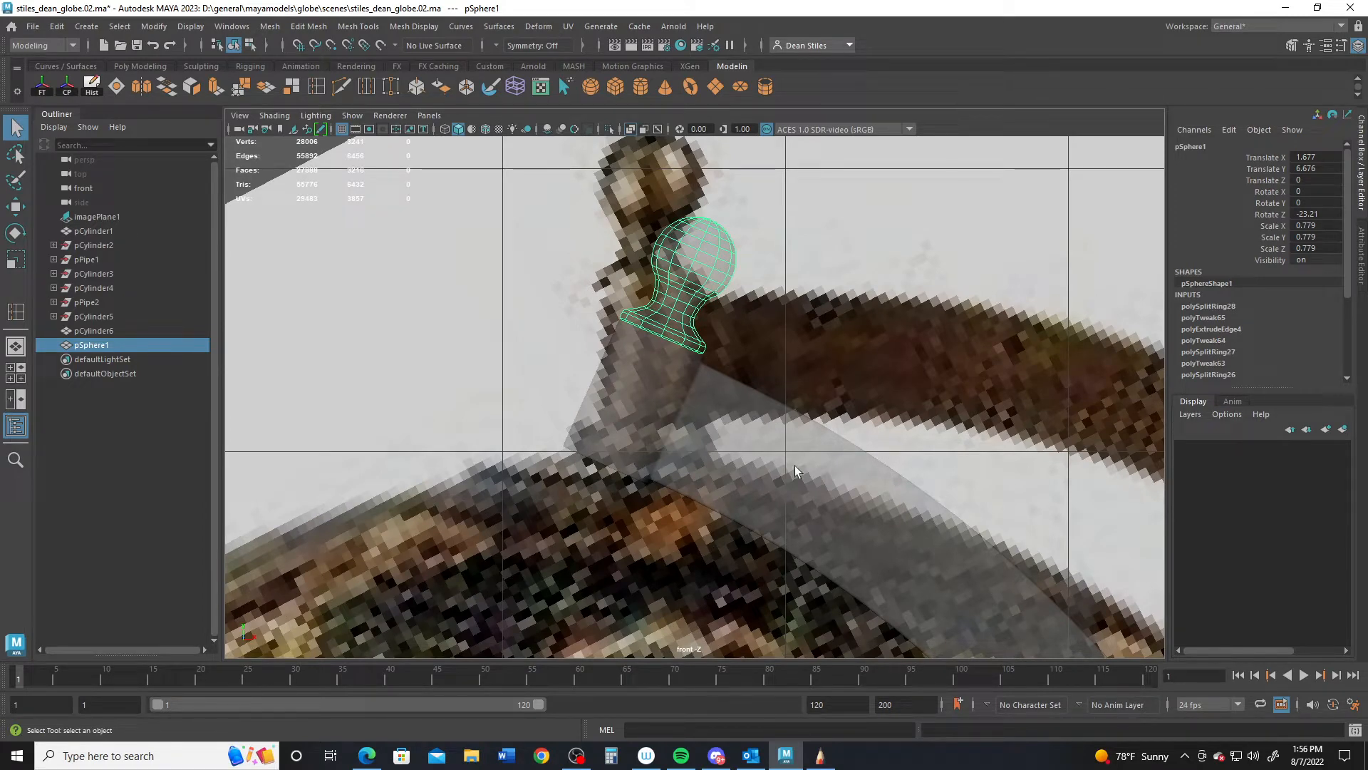
{"action": "scroll", "coordinate": [794, 464], "scroll_direction": "down", "scroll_amount": 5}
- Create a new polygon cylinder, pCylinder7, in the perspective view
{"action": "key", "text": "space"}
{"action": "key", "text": "space"}
{"action": "right_click_drag", "start_coordinate": [657, 323], "coordinate": [799, 410], "text": "alt"}
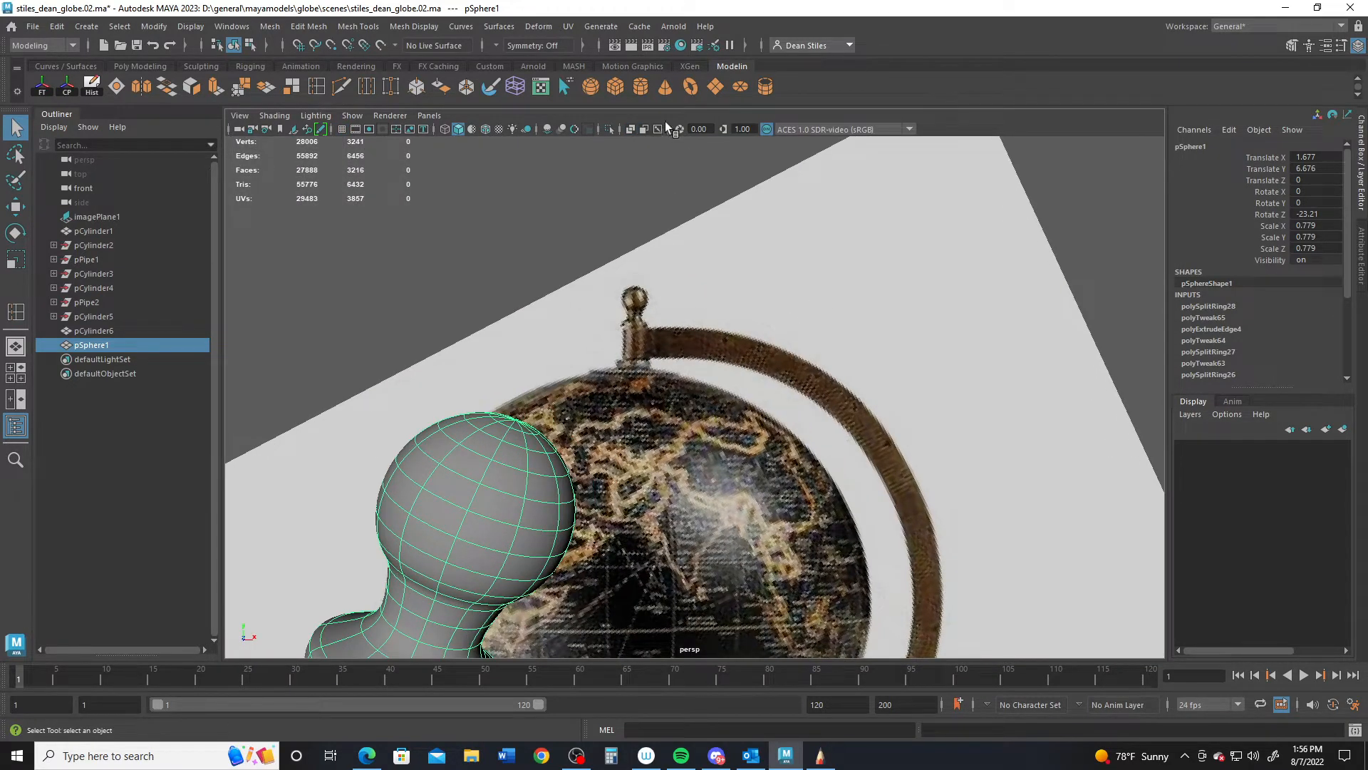
{"action": "left_click", "coordinate": [643, 86]}
{"action": "right_click_drag", "start_coordinate": [647, 370], "coordinate": [438, 399], "text": "alt"}
{"action": "middle_click_drag", "start_coordinate": [438, 399], "coordinate": [458, 314], "text": "alt"}
{"action": "right_click_drag", "start_coordinate": [459, 306], "coordinate": [427, 413], "text": "alt"}
{"action": "middle_click_drag", "start_coordinate": [428, 413], "coordinate": [442, 349], "text": "alt"}
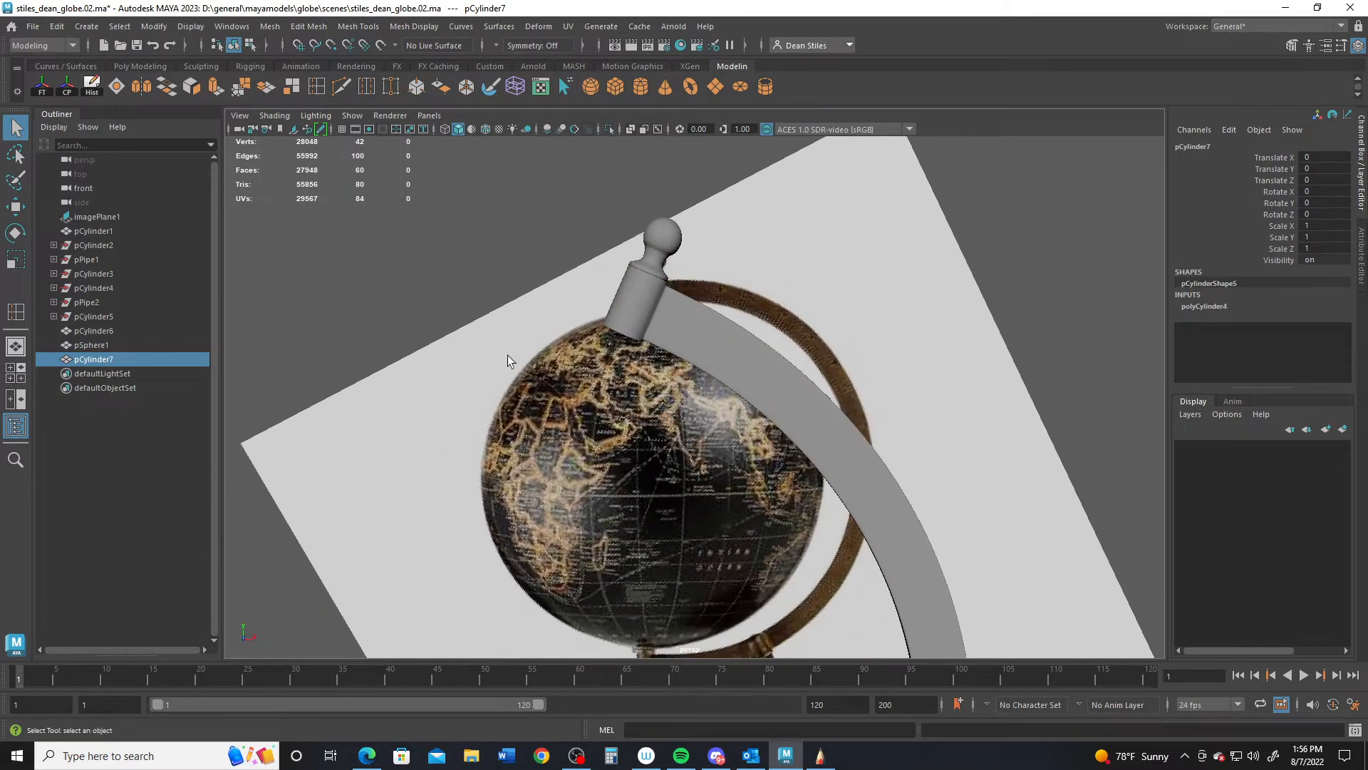
- Move the new cylinder up and right toward the globe, working in the front view
{"action": "key", "text": "w"}
{"action": "right_click_drag", "start_coordinate": [727, 458], "coordinate": [293, 282], "text": "alt"}
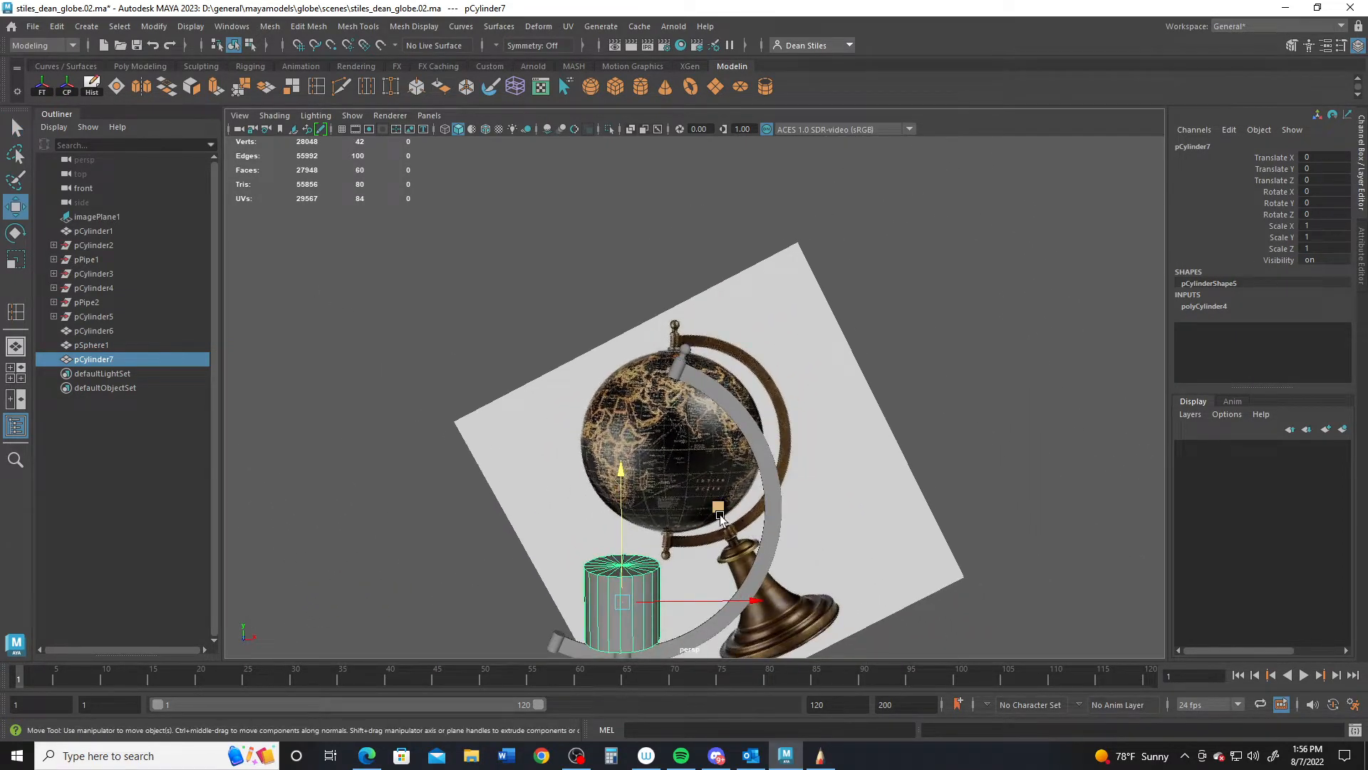
{"action": "left_click_drag", "start_coordinate": [719, 516], "coordinate": [762, 329]}
{"action": "key", "text": "space"}
{"action": "key", "text": "space"}
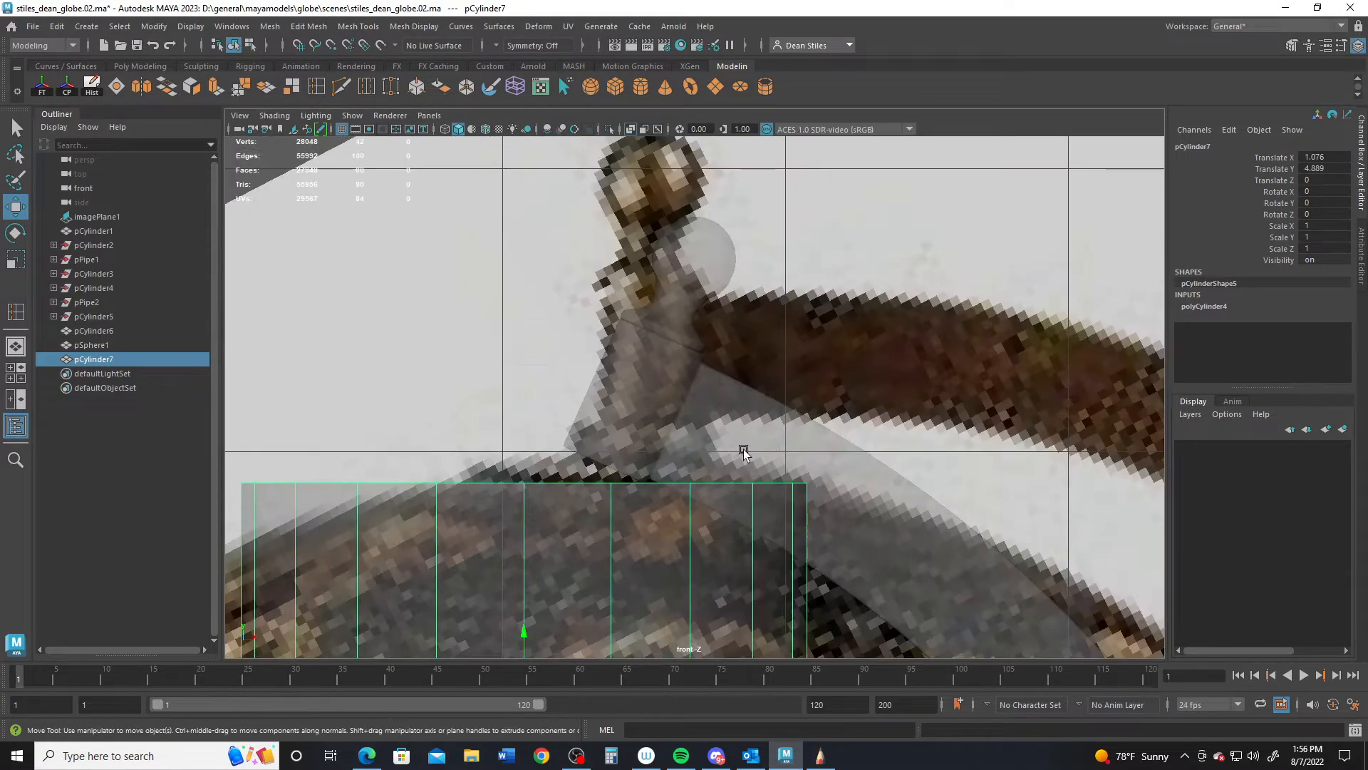
{"action": "scroll", "coordinate": [675, 462], "scroll_direction": "down", "scroll_amount": 5}
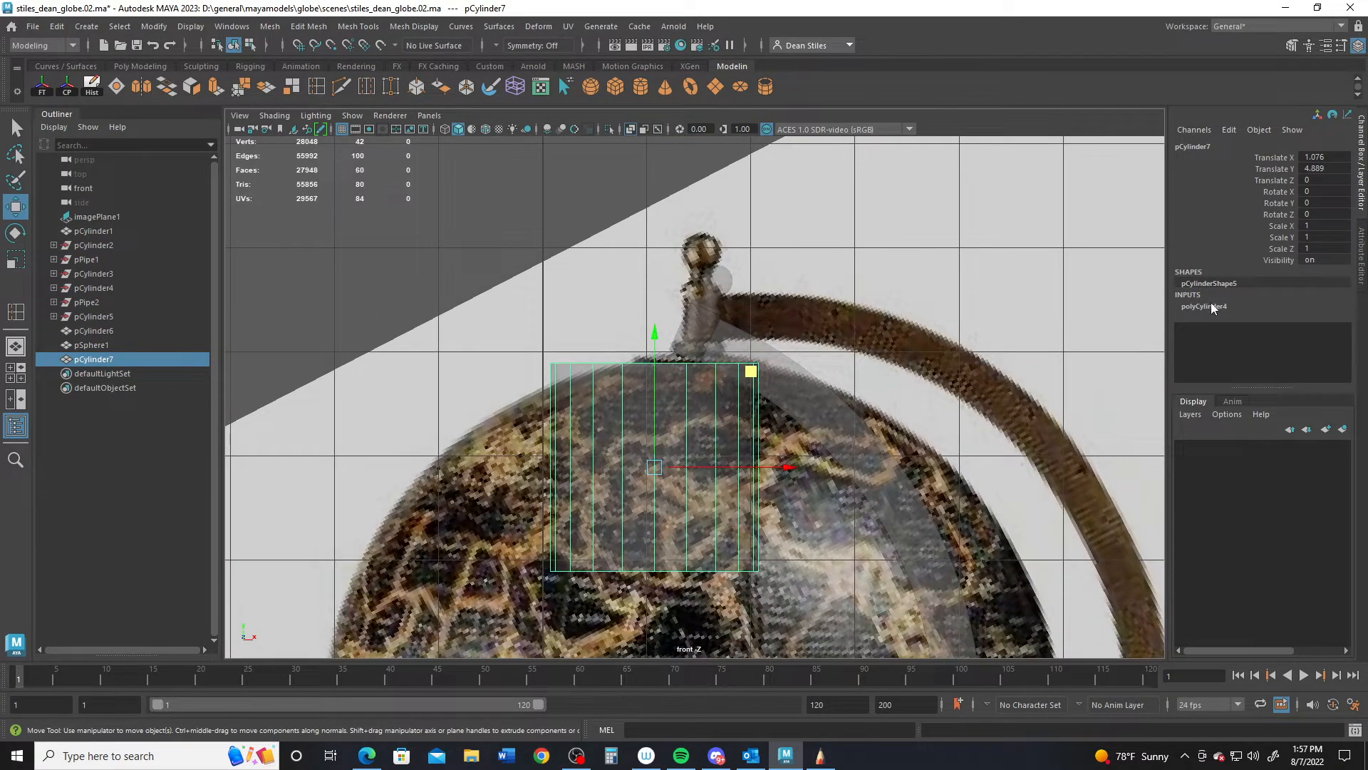
- Enter 0.2 in the cylinder's construction settings and move it up under the finial
{"action": "left_click", "coordinate": [1214, 307]}
{"action": "left_click", "coordinate": [691, 331]}
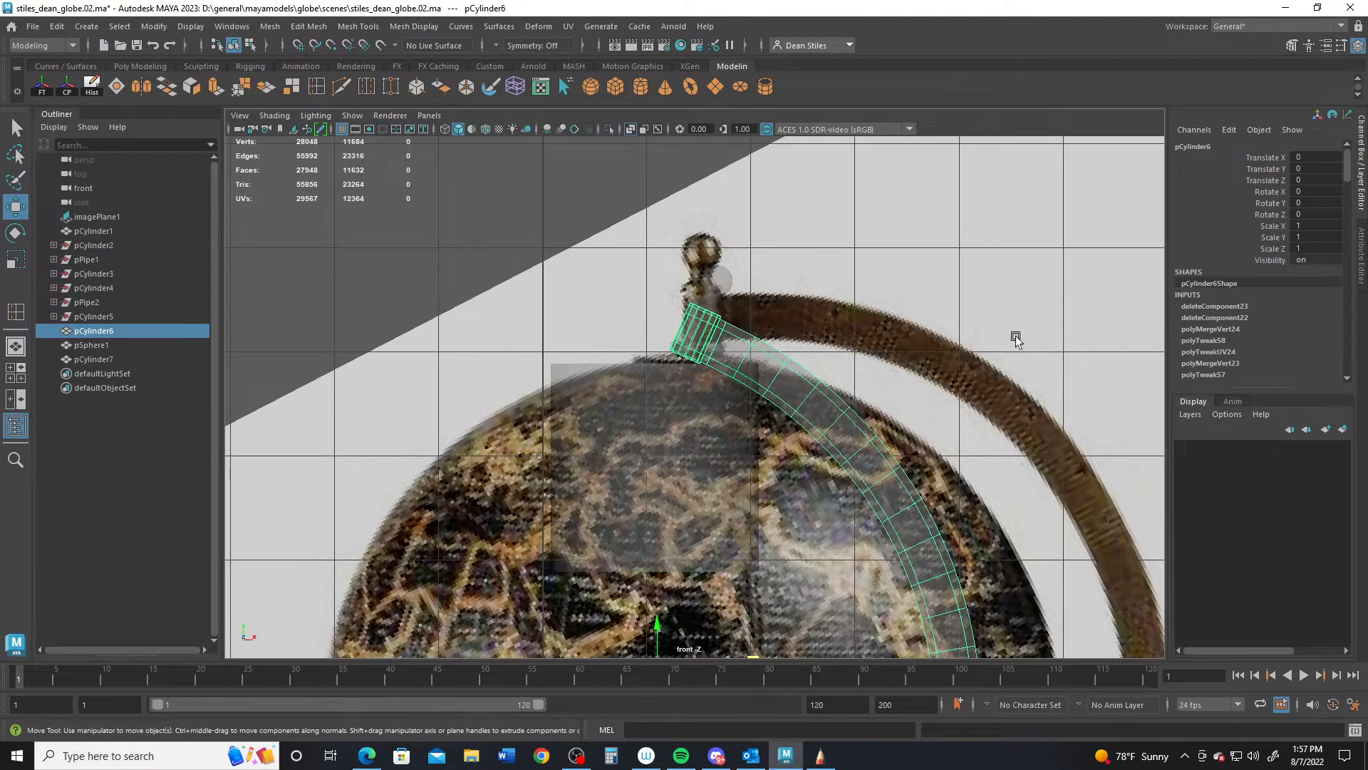
{"action": "key", "text": "ctrl+z"}
{"action": "left_click", "coordinate": [1211, 306]}
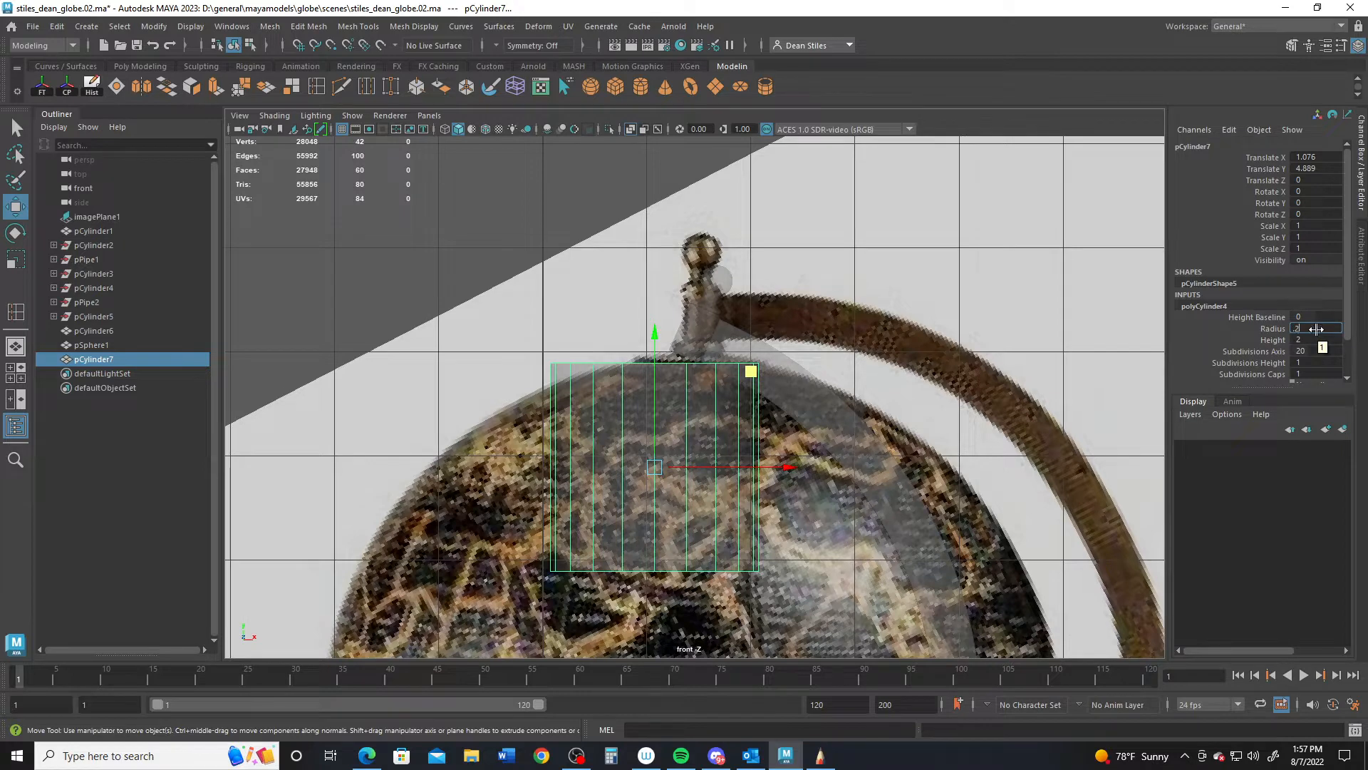
{"action": "key", "text": "Return"}
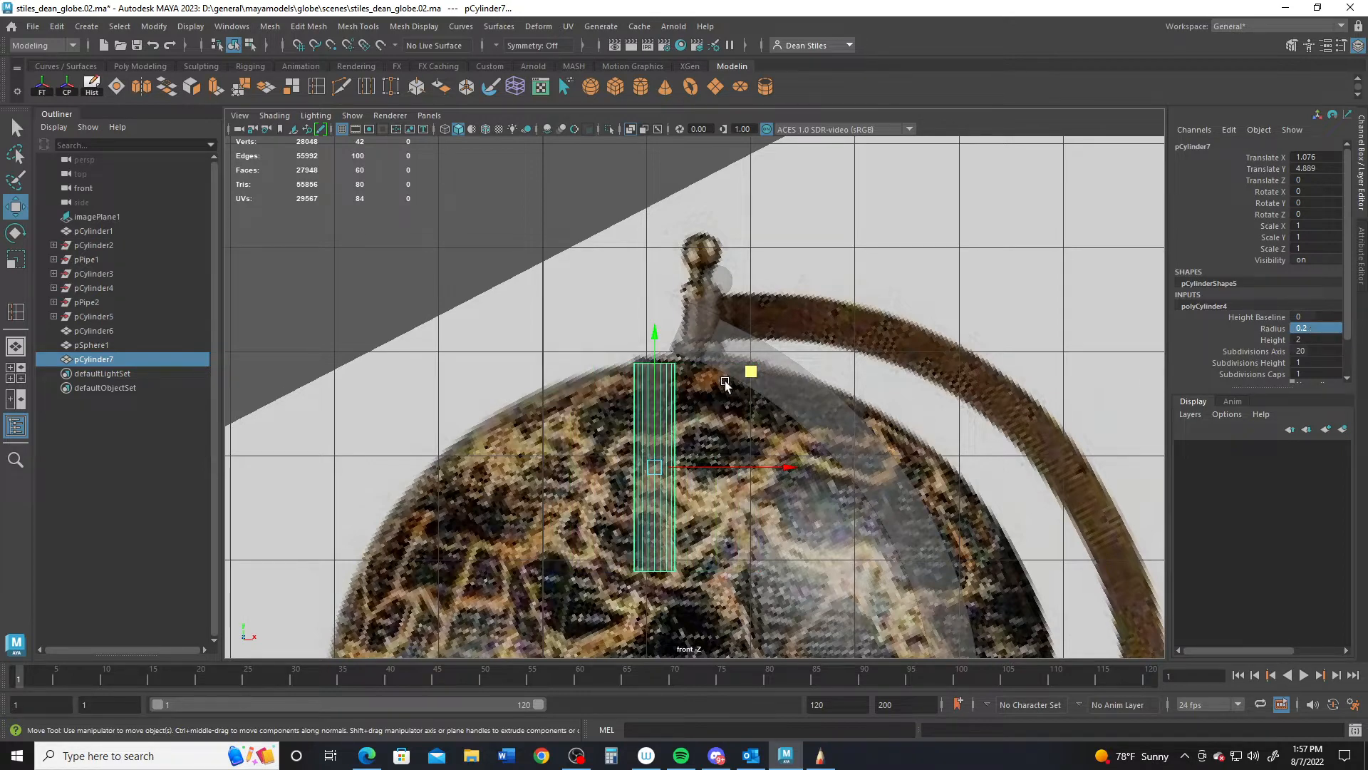
{"action": "middle_click_drag", "start_coordinate": [725, 380], "coordinate": [793, 357]}
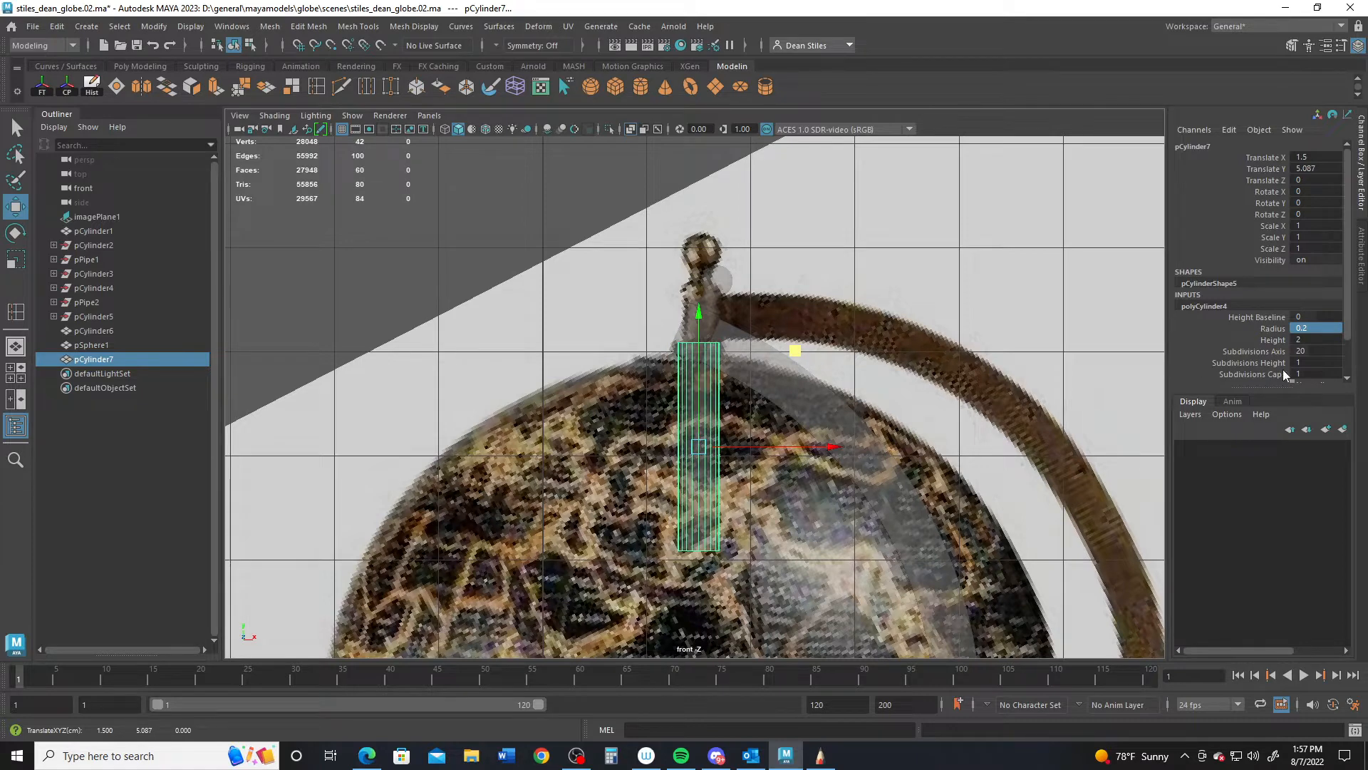
- Give the cylinder radius 0.23, 12 axis subdivisions and height 0.2
{"action": "double_click", "coordinate": [1319, 329]}
{"action": "type", "text": ".23"}
{"action": "key", "text": "Return"}
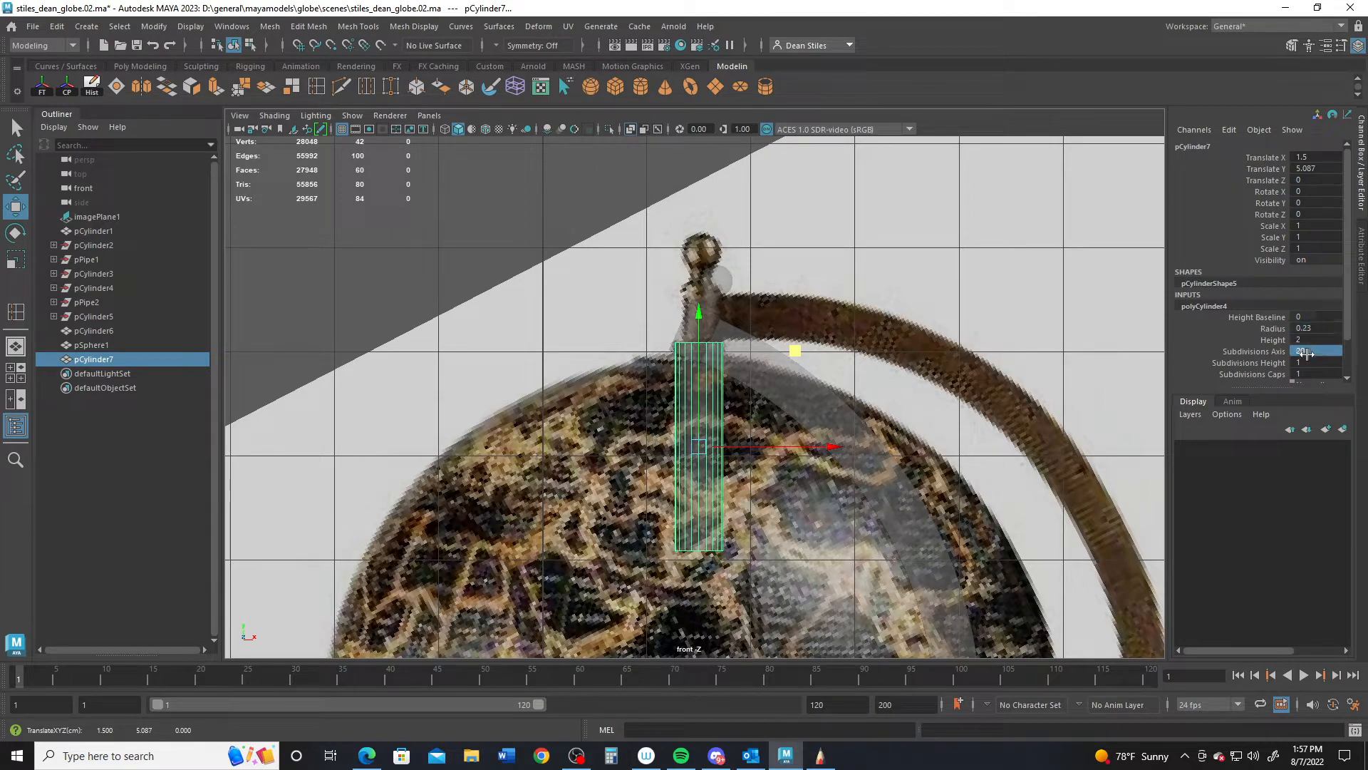
{"action": "double_click", "coordinate": [1303, 353]}
{"action": "type", "text": "12"}
{"action": "key", "text": "Return"}
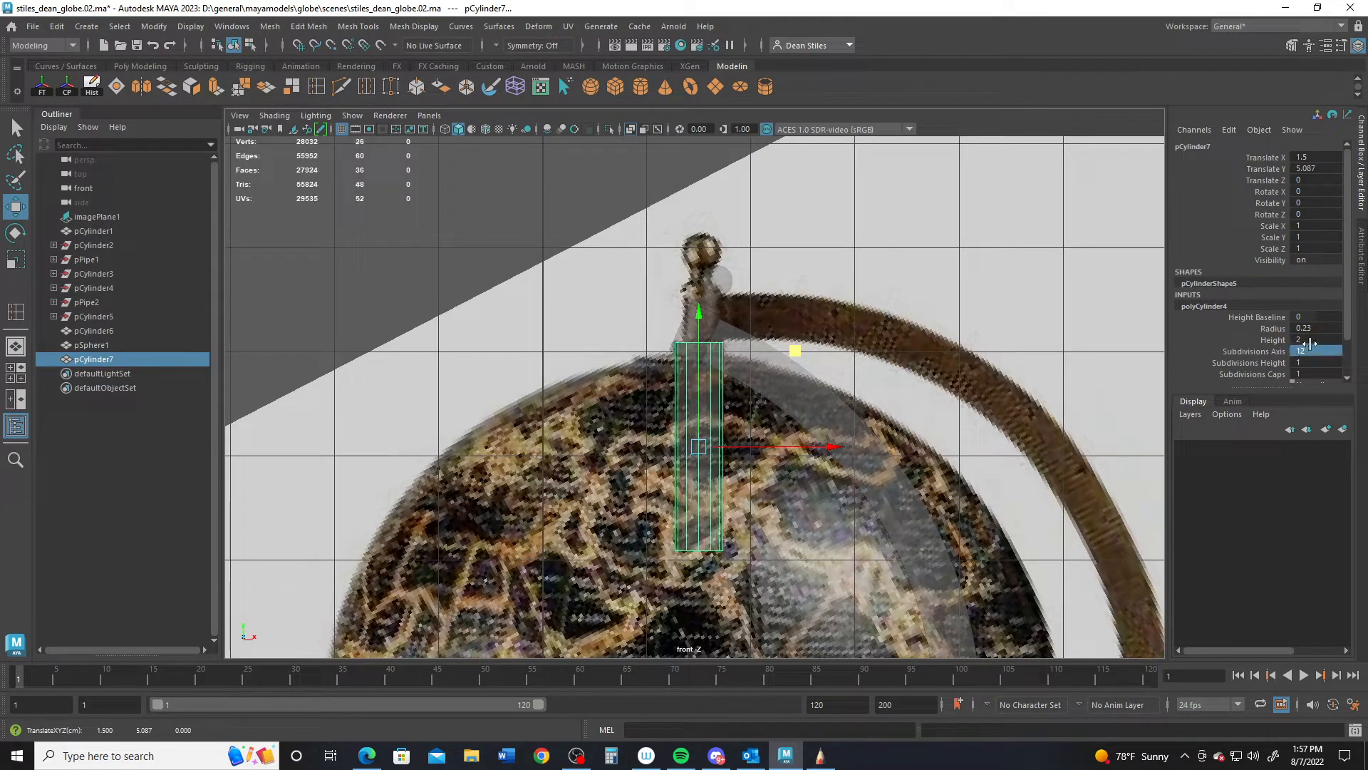
{"action": "double_click", "coordinate": [1320, 339]}
{"action": "type", "text": "."}
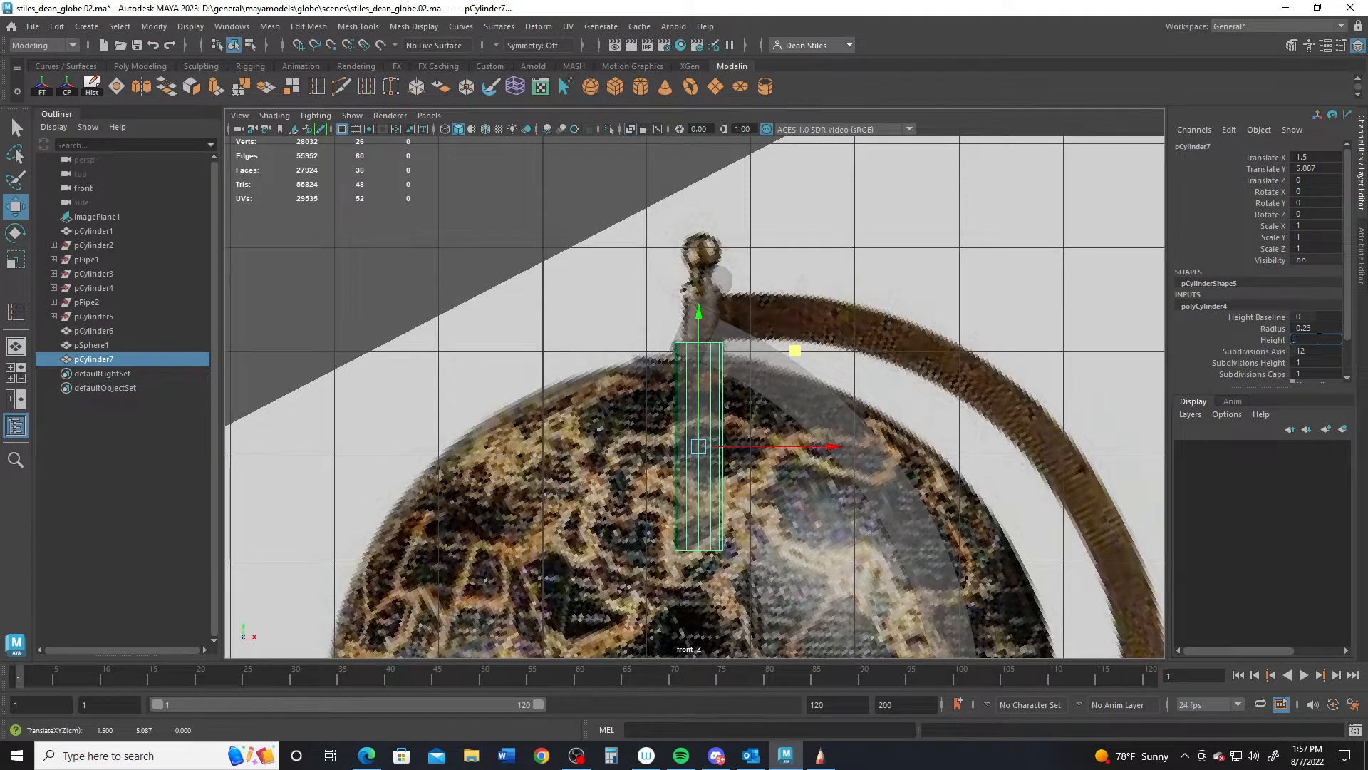
{"action": "type", "text": "2"}
{"action": "key", "text": "Return"}
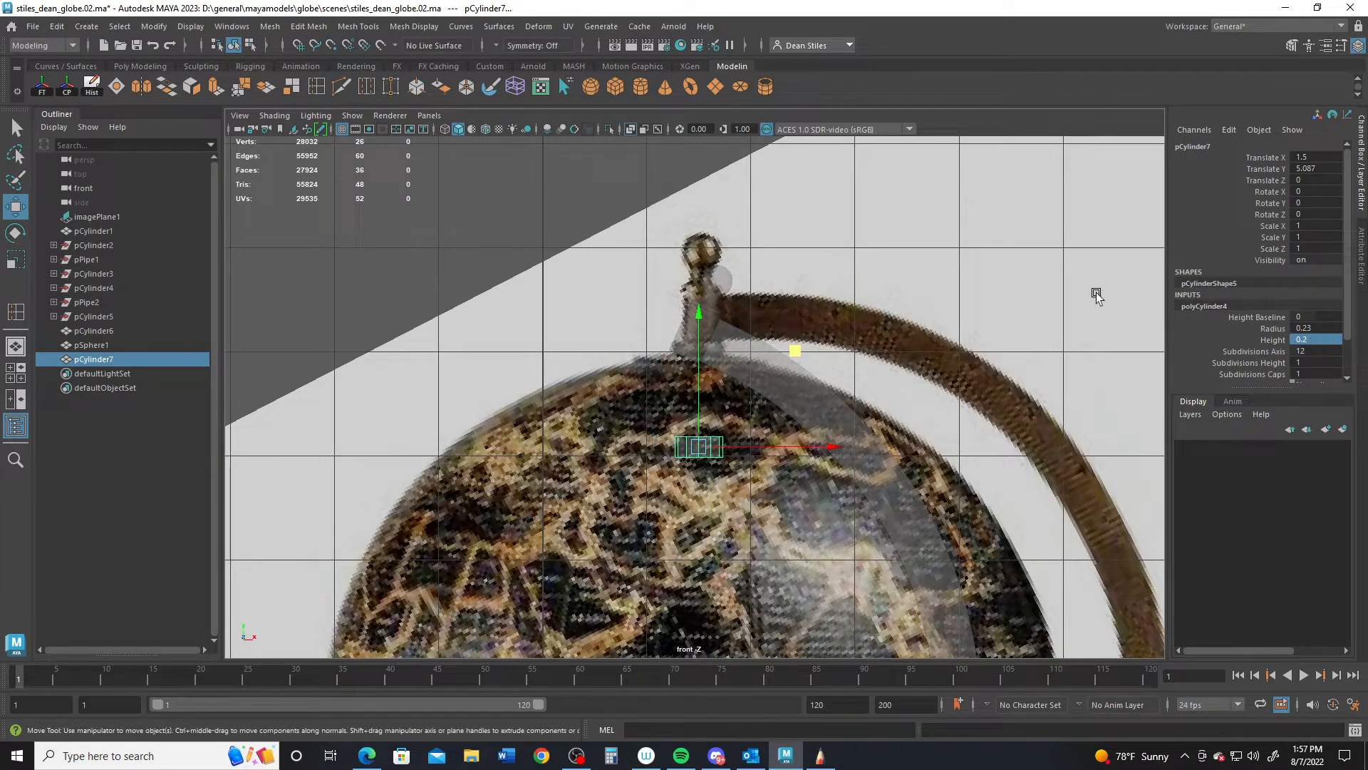
- Raise the cylinder to the finial base and reduce its height to 0.15
{"action": "left_click", "coordinate": [711, 318]}
{"action": "left_click", "coordinate": [692, 447]}
{"action": "left_click_drag", "start_coordinate": [700, 359], "coordinate": [700, 262]}
{"action": "key", "text": "f"}
{"action": "scroll", "coordinate": [935, 399], "scroll_direction": "down", "scroll_amount": 8}
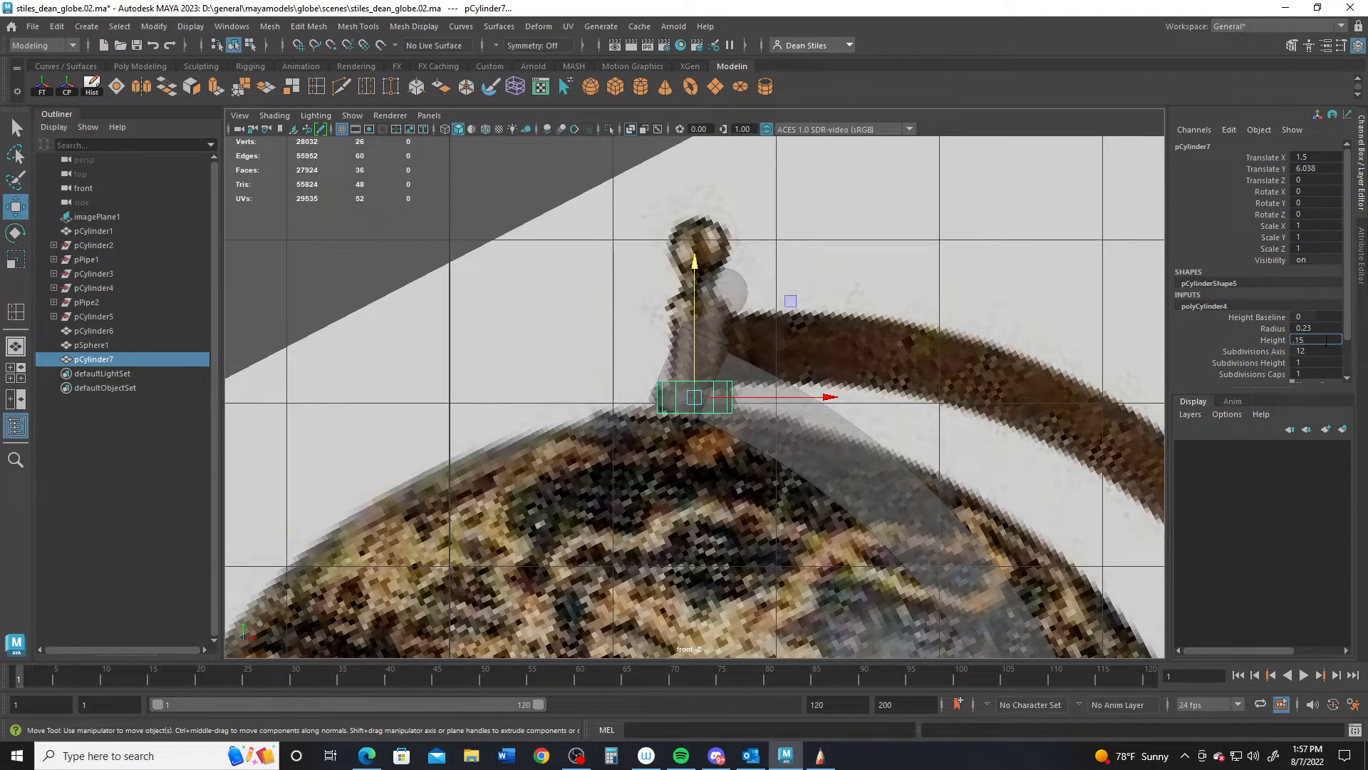
{"action": "key", "text": "Return"}
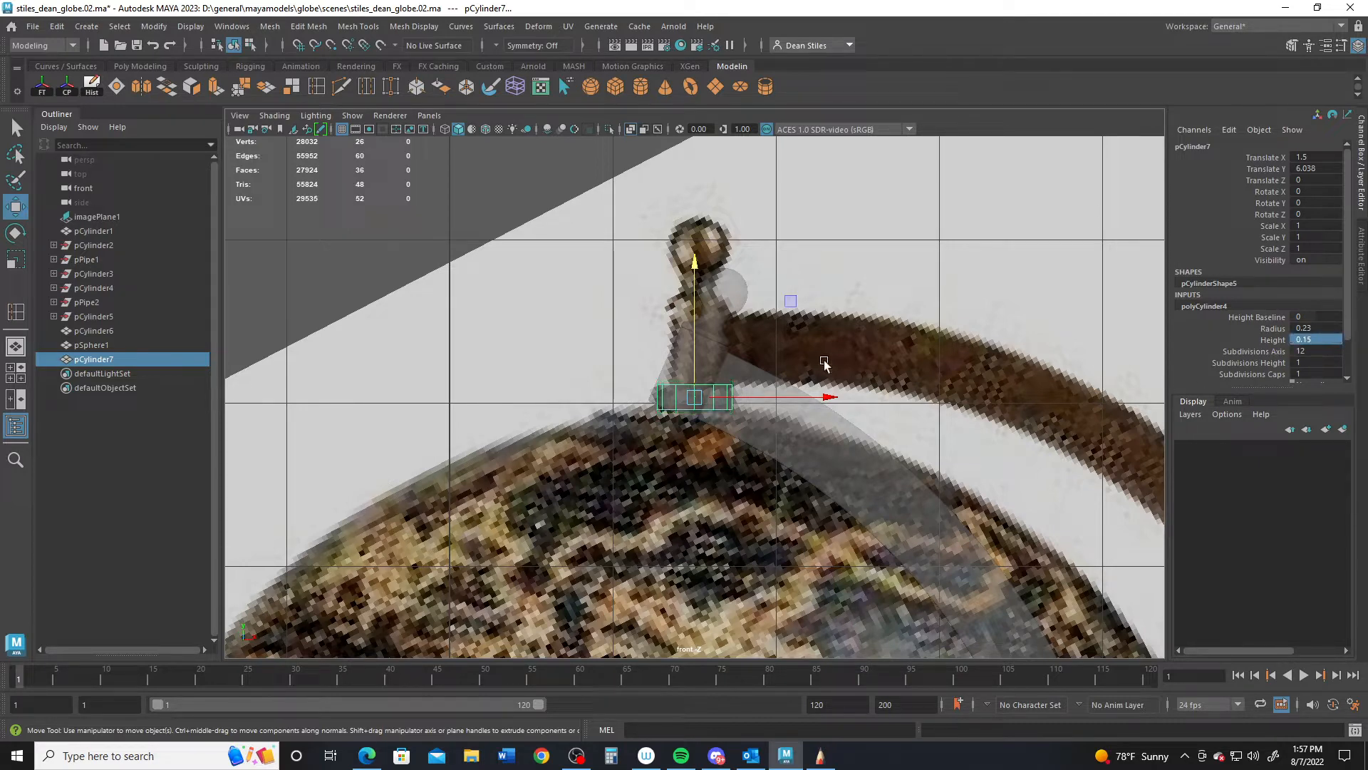
{"action": "key", "text": "space"}
{"action": "key", "text": "space"}
{"action": "left_click_drag", "start_coordinate": [835, 342], "coordinate": [820, 384], "text": "alt"}
{"action": "scroll", "coordinate": [800, 357], "scroll_direction": "up", "scroll_amount": 3}
{"action": "scroll", "coordinate": [792, 342], "scroll_direction": "up", "scroll_amount": 3}
{"action": "middle_click_drag", "start_coordinate": [791, 339], "coordinate": [806, 506], "text": "alt"}
{"action": "scroll", "coordinate": [805, 507], "scroll_direction": "up", "scroll_amount": 4}
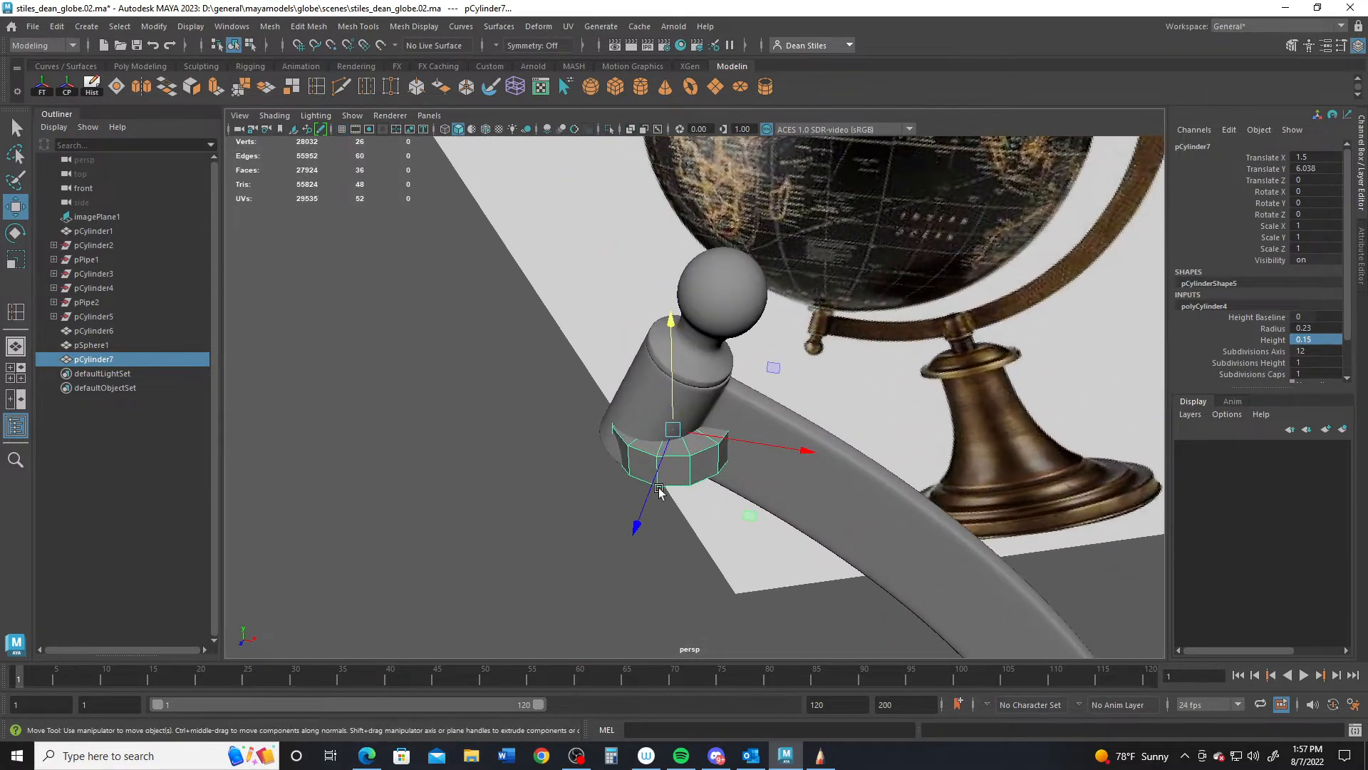
- Centre the cylinder on the post in depth and set its cap subdivisions to 0
{"action": "left_click_drag", "start_coordinate": [648, 498], "coordinate": [592, 587]}
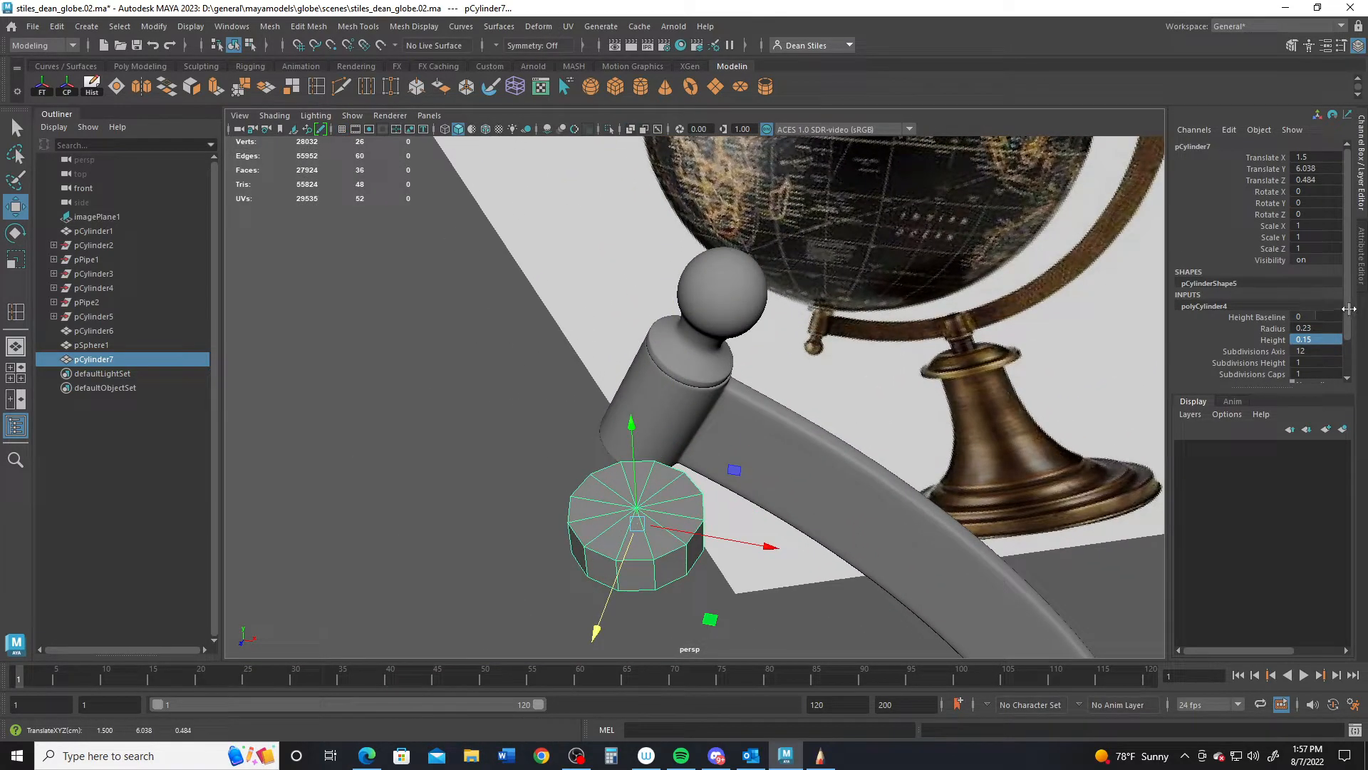
{"action": "left_click_drag", "start_coordinate": [1348, 303], "coordinate": [1348, 354]}
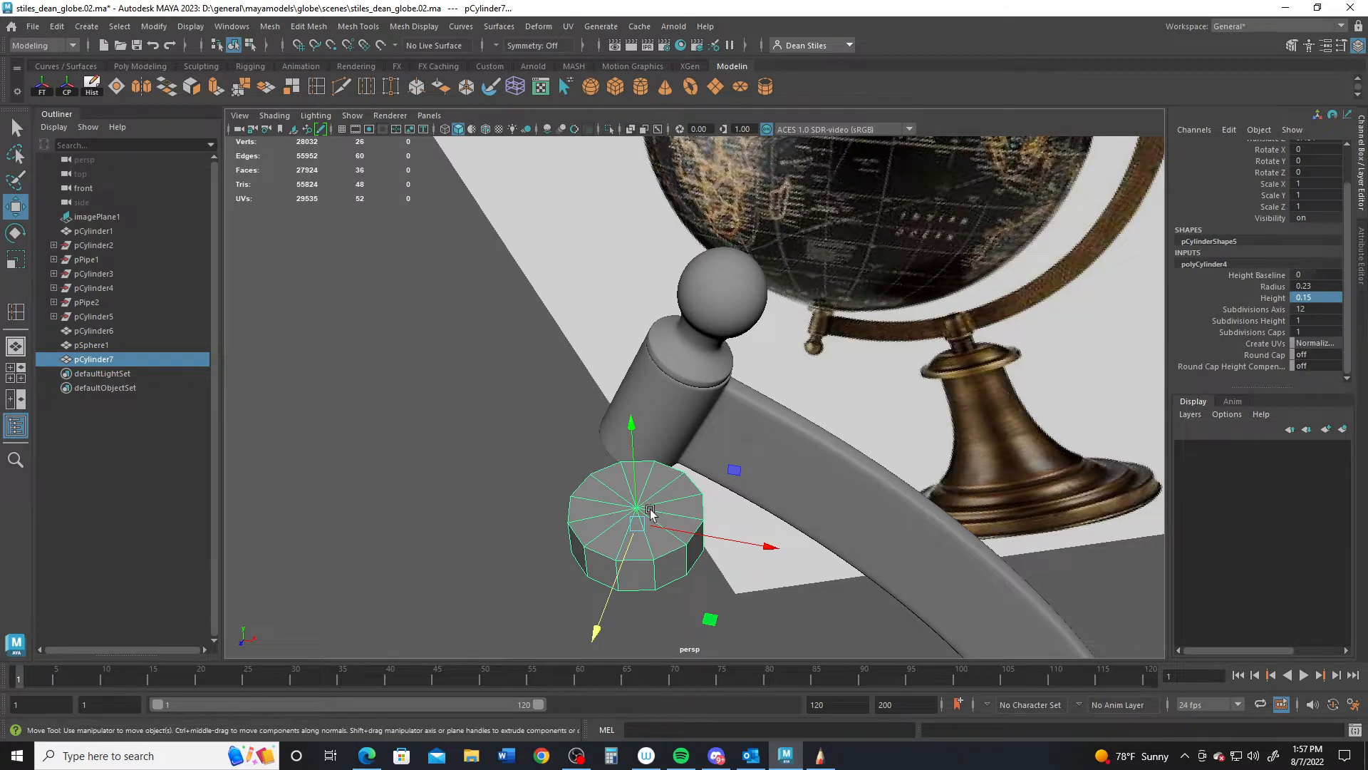
{"action": "double_click", "coordinate": [1315, 332]}
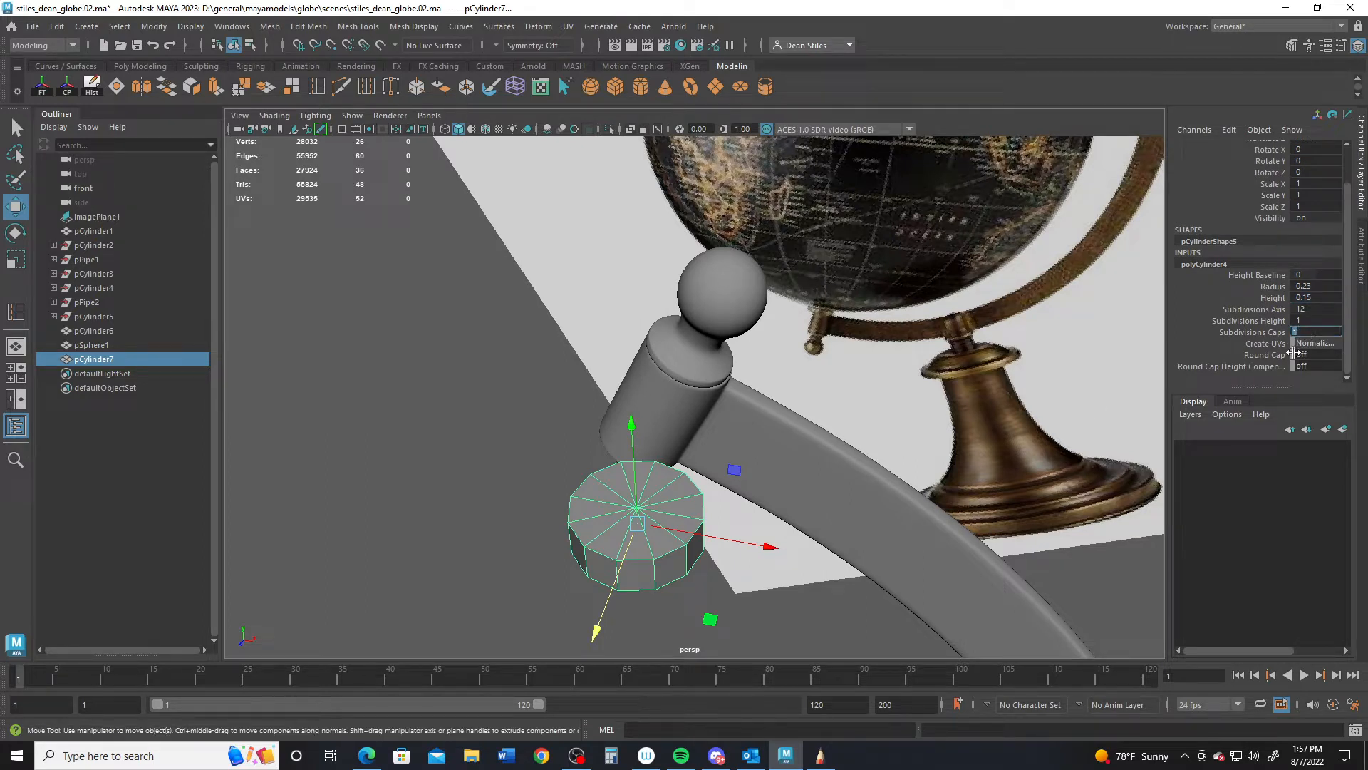
{"action": "key", "text": "Return"}
- Delete the cylinder's cap faces to leave an open ring
{"action": "right_click_drag", "start_coordinate": [660, 490], "coordinate": [660, 373]}
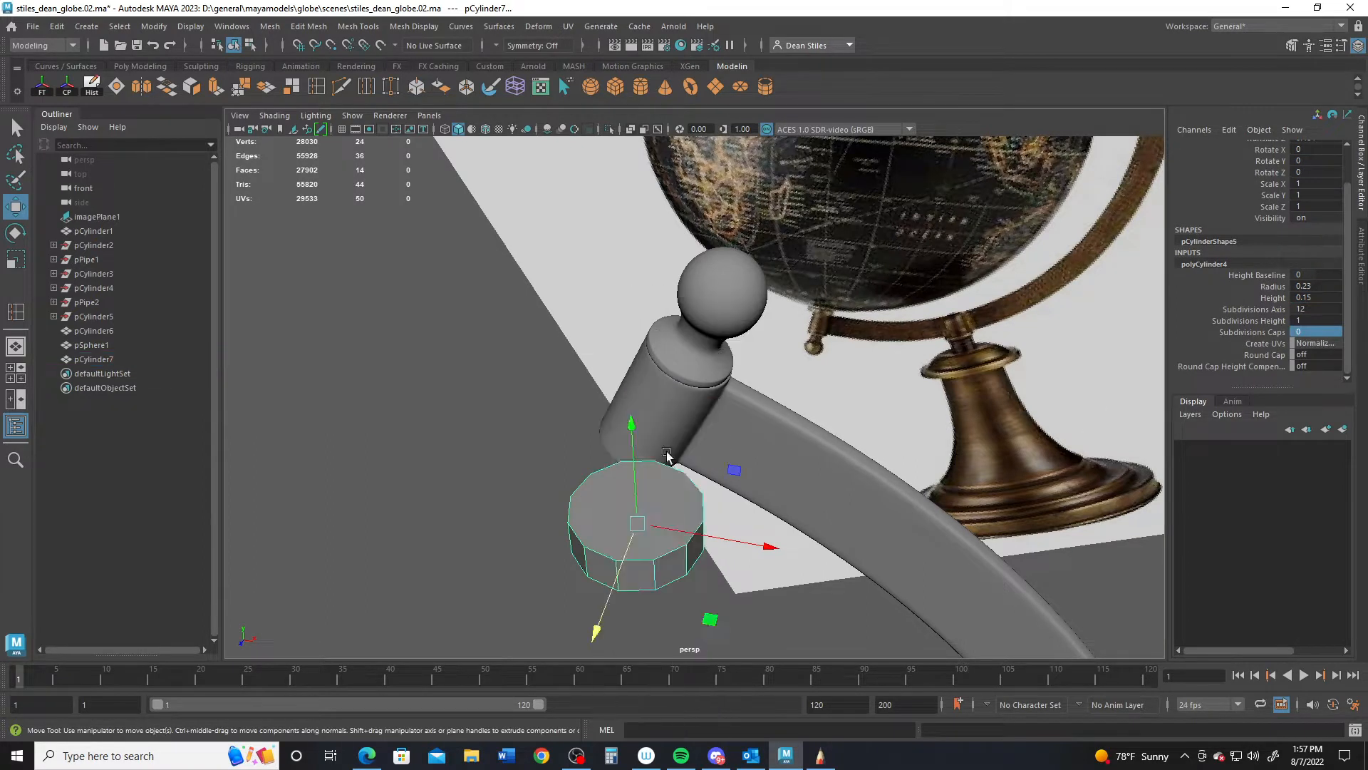
{"action": "left_click", "coordinate": [647, 504]}
{"action": "key", "text": "Delete"}
{"action": "key", "text": "ctrl+z"}
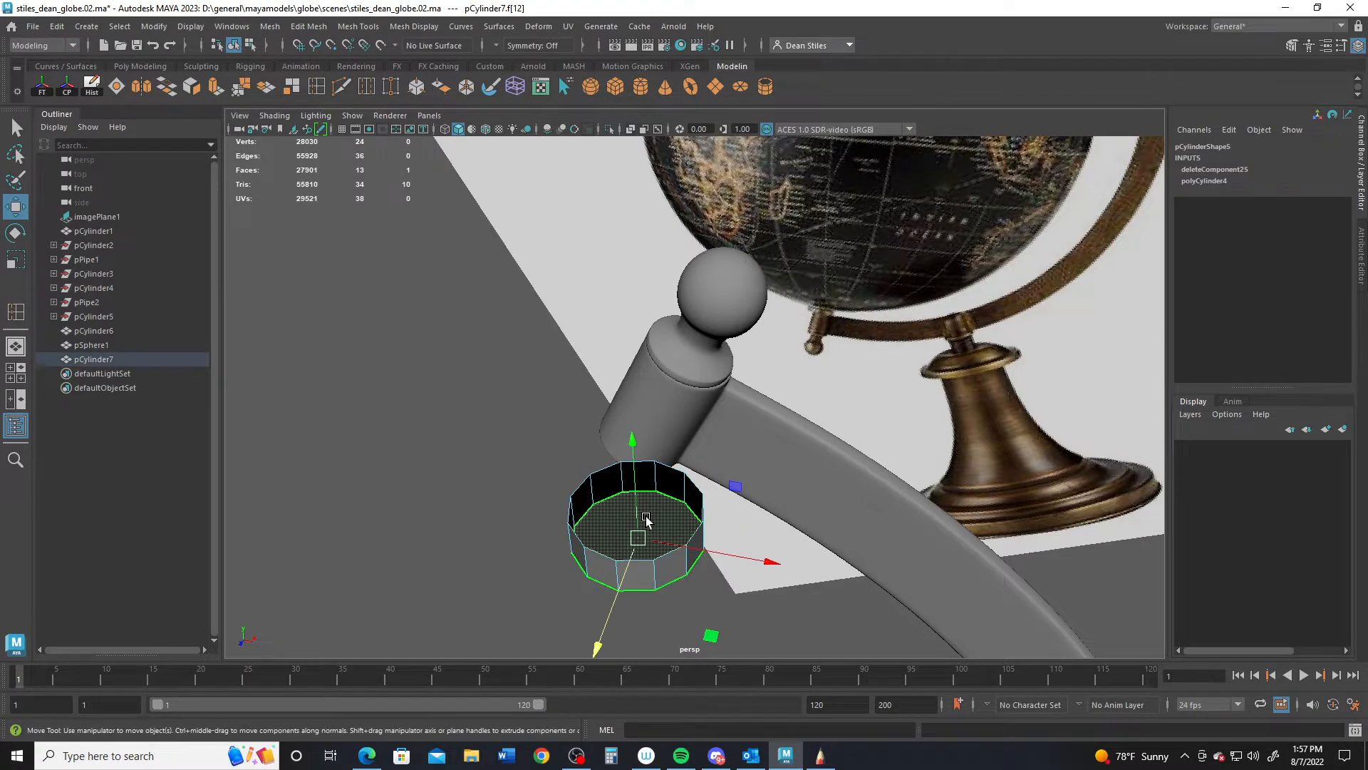
{"action": "key", "text": "Delete"}
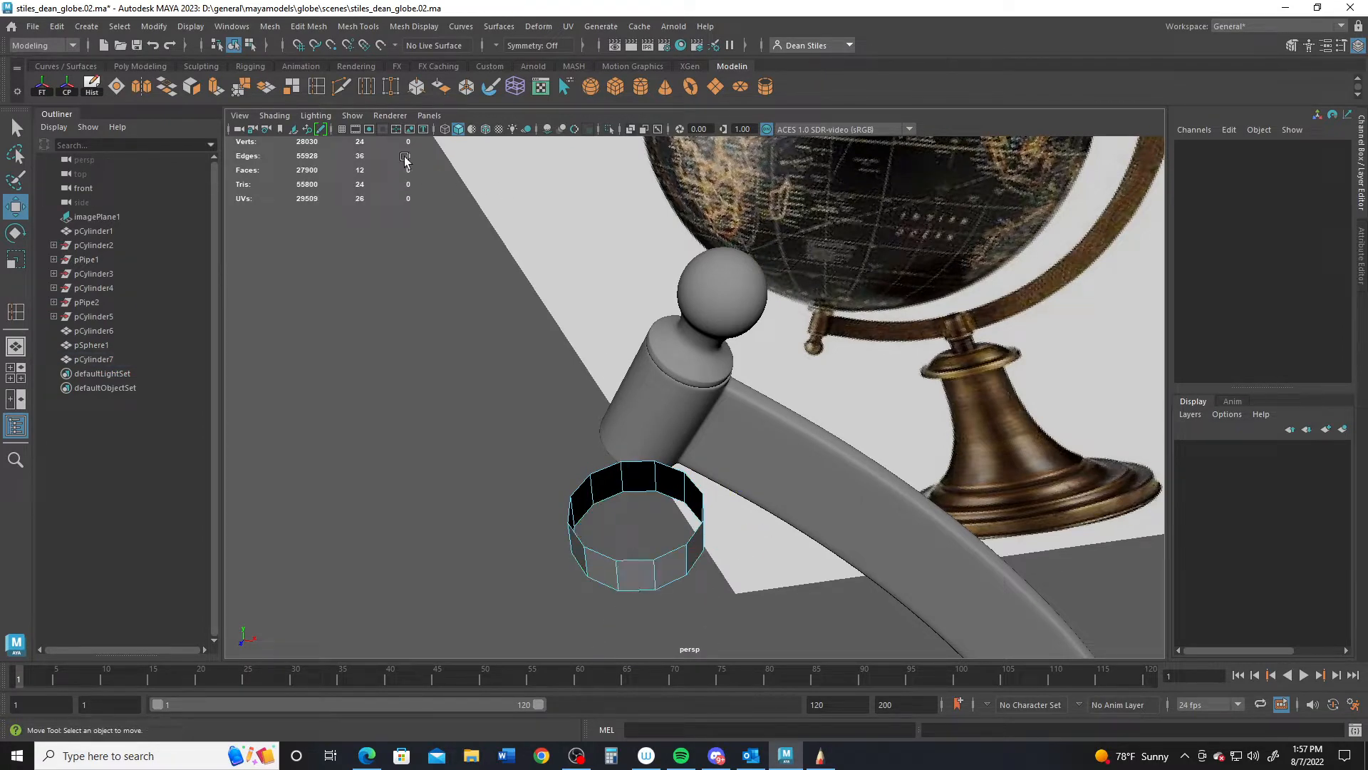
- Insert two evenly spaced edge loops around the ring
{"action": "double_click", "coordinate": [316, 87]}
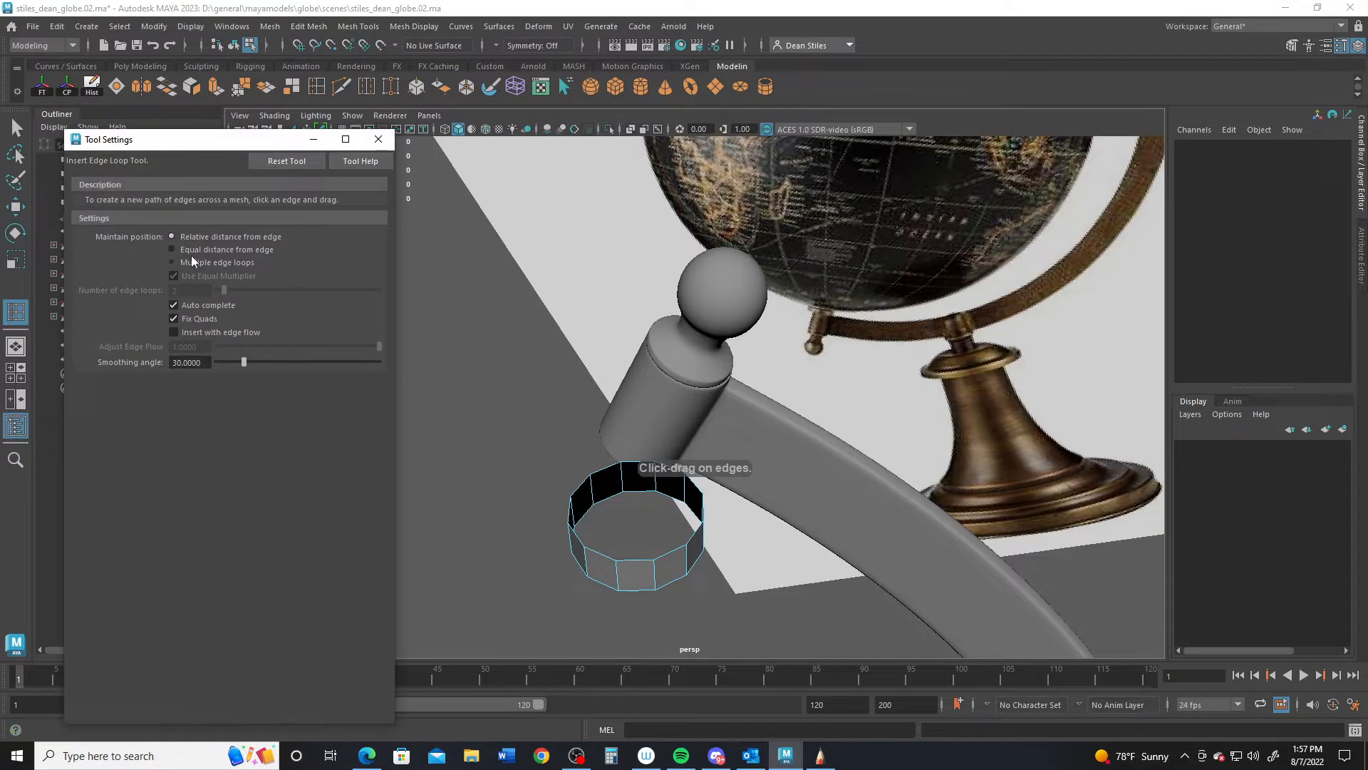
{"action": "left_click", "coordinate": [172, 263]}
{"action": "left_click", "coordinate": [622, 575]}
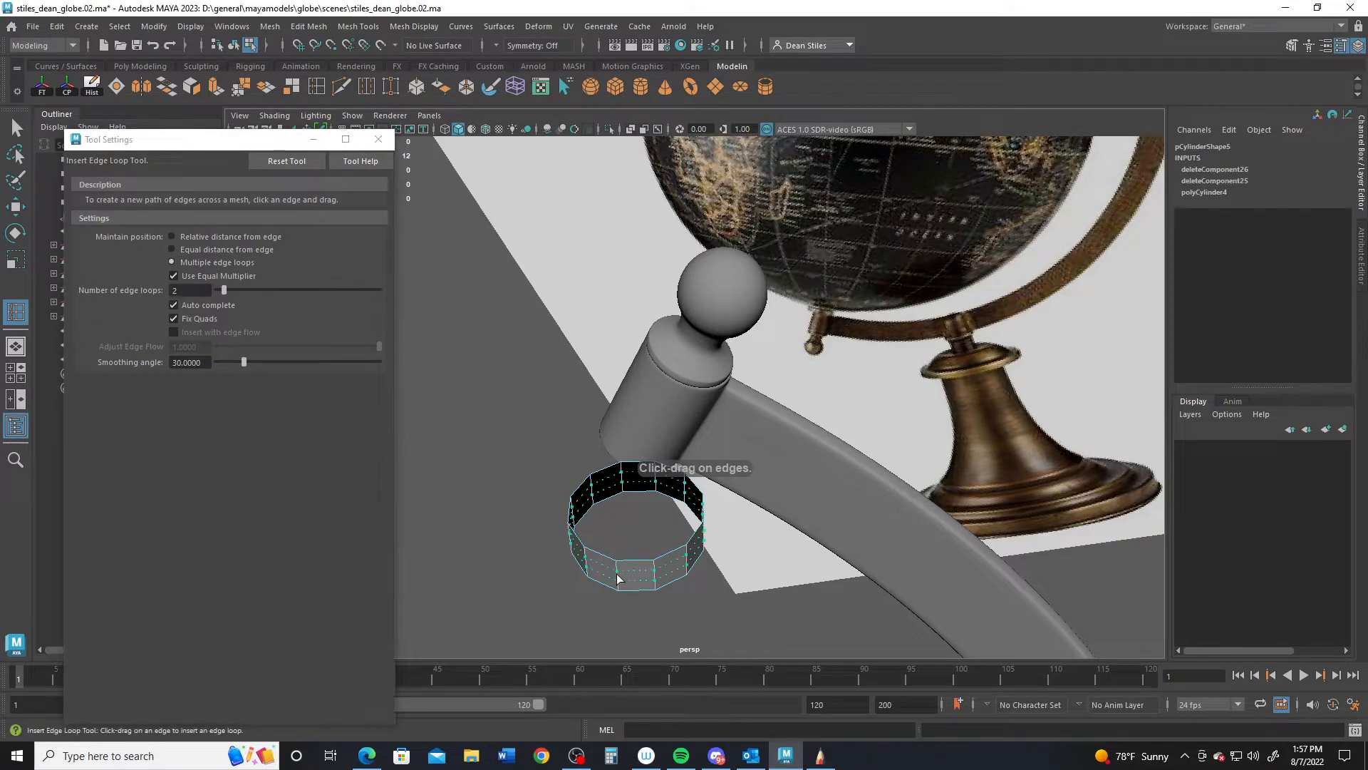
{"action": "left_click_drag", "start_coordinate": [655, 597], "coordinate": [642, 553], "text": "alt"}
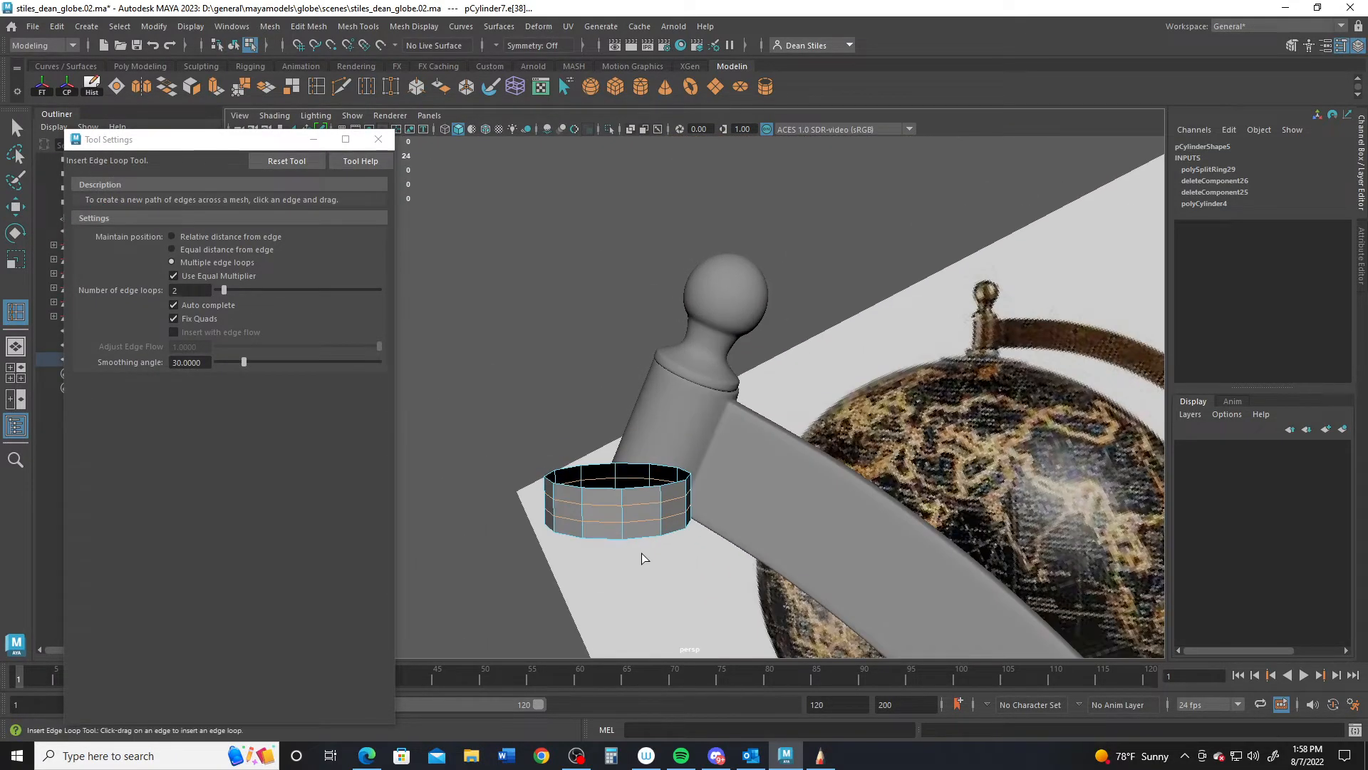
{"action": "key", "text": "q"}
- Select the ring's bottom edge loop and scale it down slightly
{"action": "right_click_drag", "start_coordinate": [609, 516], "coordinate": [618, 282]}
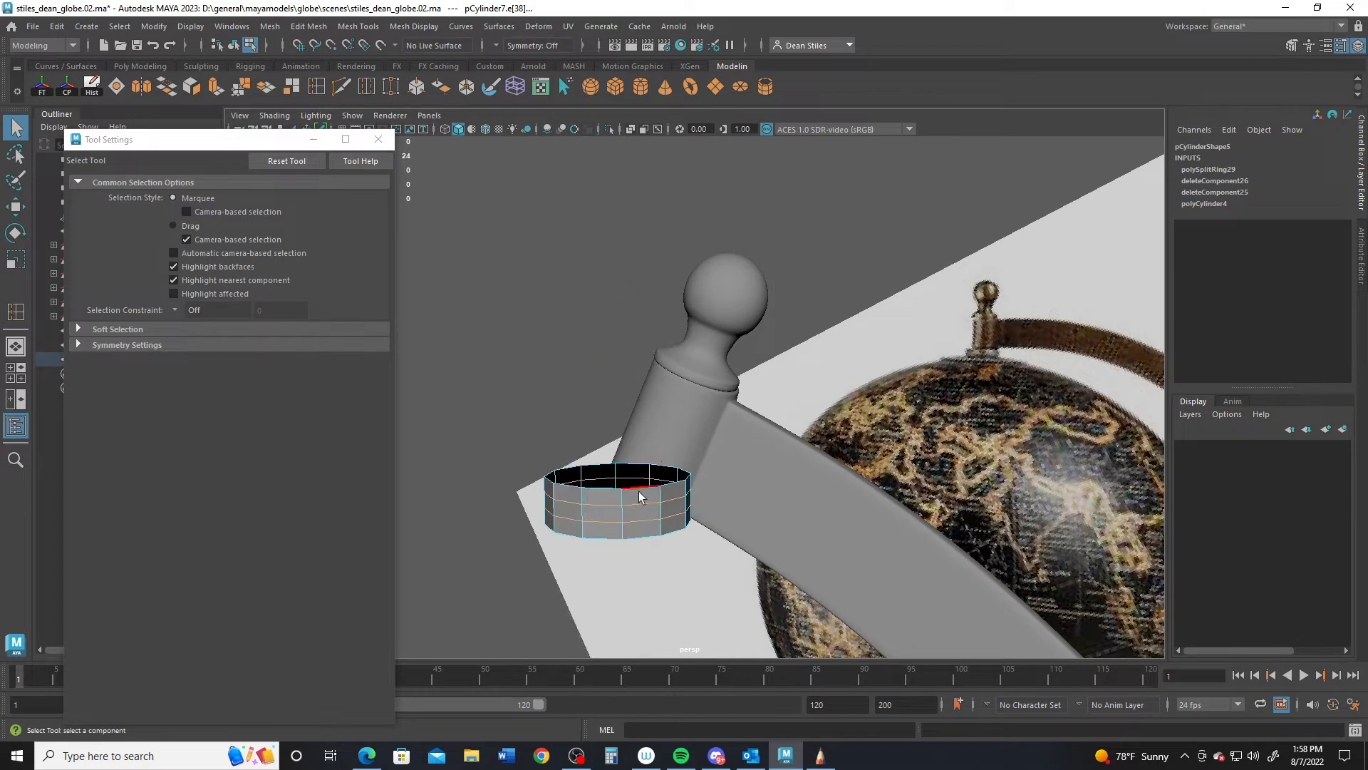
{"action": "double_click", "coordinate": [650, 540]}
{"action": "key", "text": "r"}
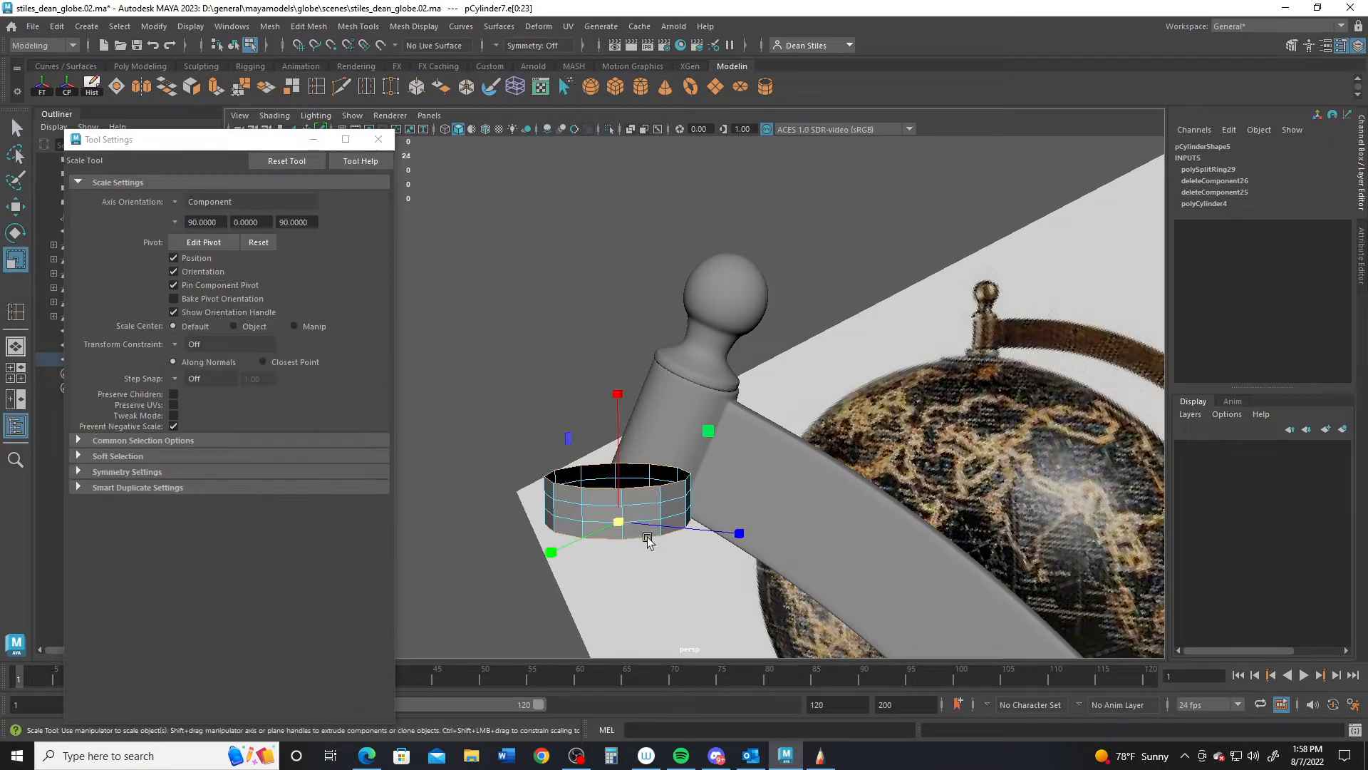
{"action": "left_click_drag", "start_coordinate": [650, 539], "coordinate": [578, 604], "text": "alt"}
{"action": "mouse_move", "coordinate": [721, 525]}
{"action": "left_mouse_down", "text": "alt"}
{"action": "mouse_move", "coordinate": [736, 526]}
{"action": "mouse_move", "coordinate": [731, 542]}
{"action": "left_mouse_up", "text": "alt"}
{"action": "left_click_drag", "start_coordinate": [740, 478], "coordinate": [934, 308]}
- Extrude the edge loop inward twice to form a lip, then deselect the collar
{"action": "right_click_drag", "start_coordinate": [659, 435], "coordinate": [632, 503], "text": "alt"}
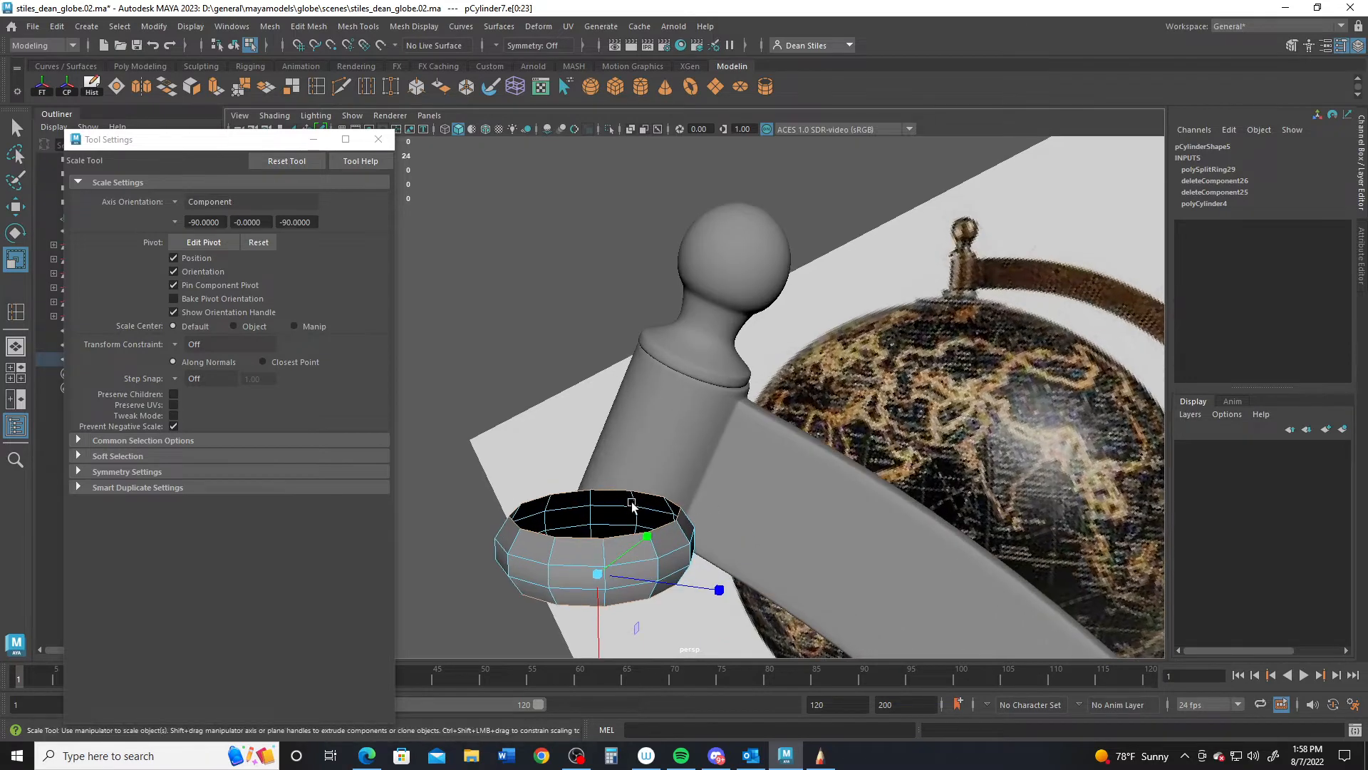
{"action": "left_click_drag", "start_coordinate": [701, 602], "coordinate": [757, 404], "text": "alt"}
{"action": "middle_click_drag", "start_coordinate": [762, 392], "coordinate": [754, 393], "text": "shift"}
{"action": "left_click_drag", "start_coordinate": [610, 325], "coordinate": [727, 494], "text": "alt"}
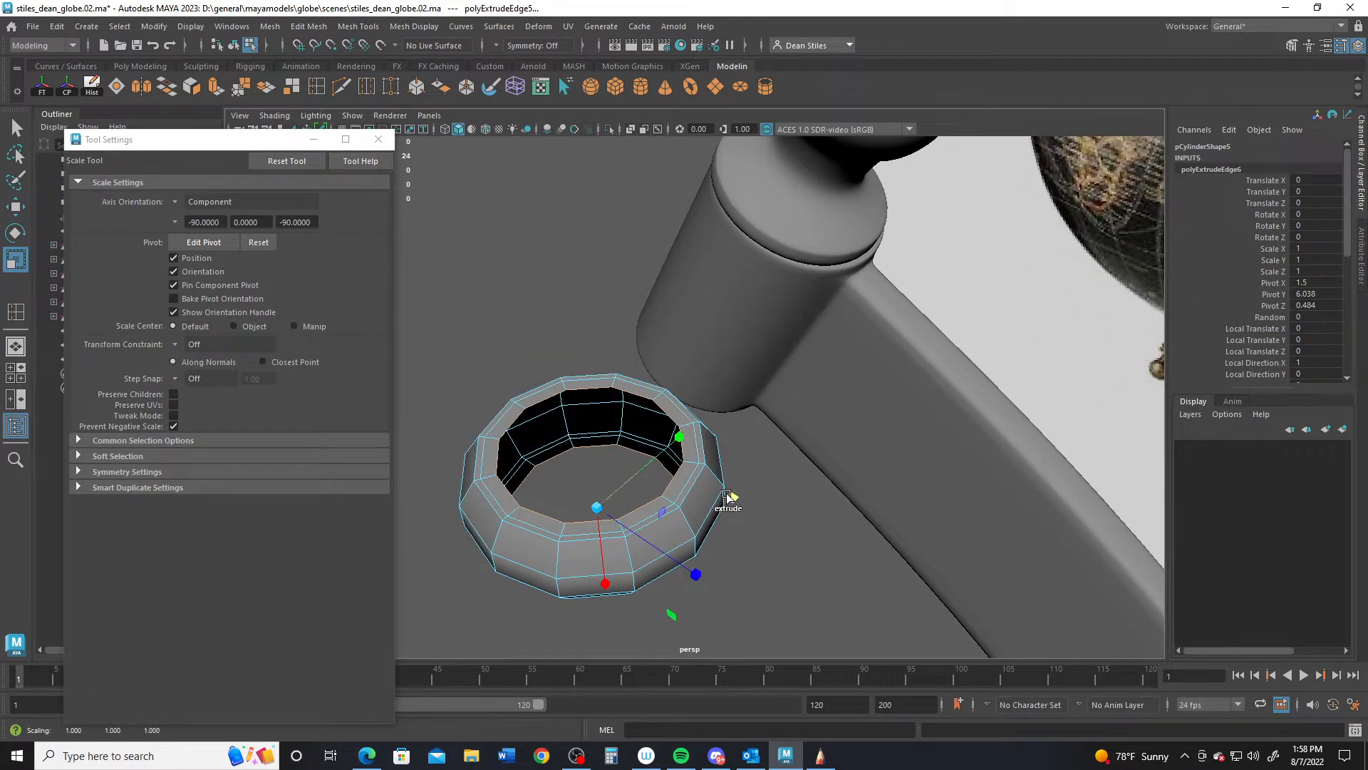
{"action": "right_click_drag", "start_coordinate": [477, 333], "coordinate": [559, 295]}
{"action": "left_click", "coordinate": [526, 345]}
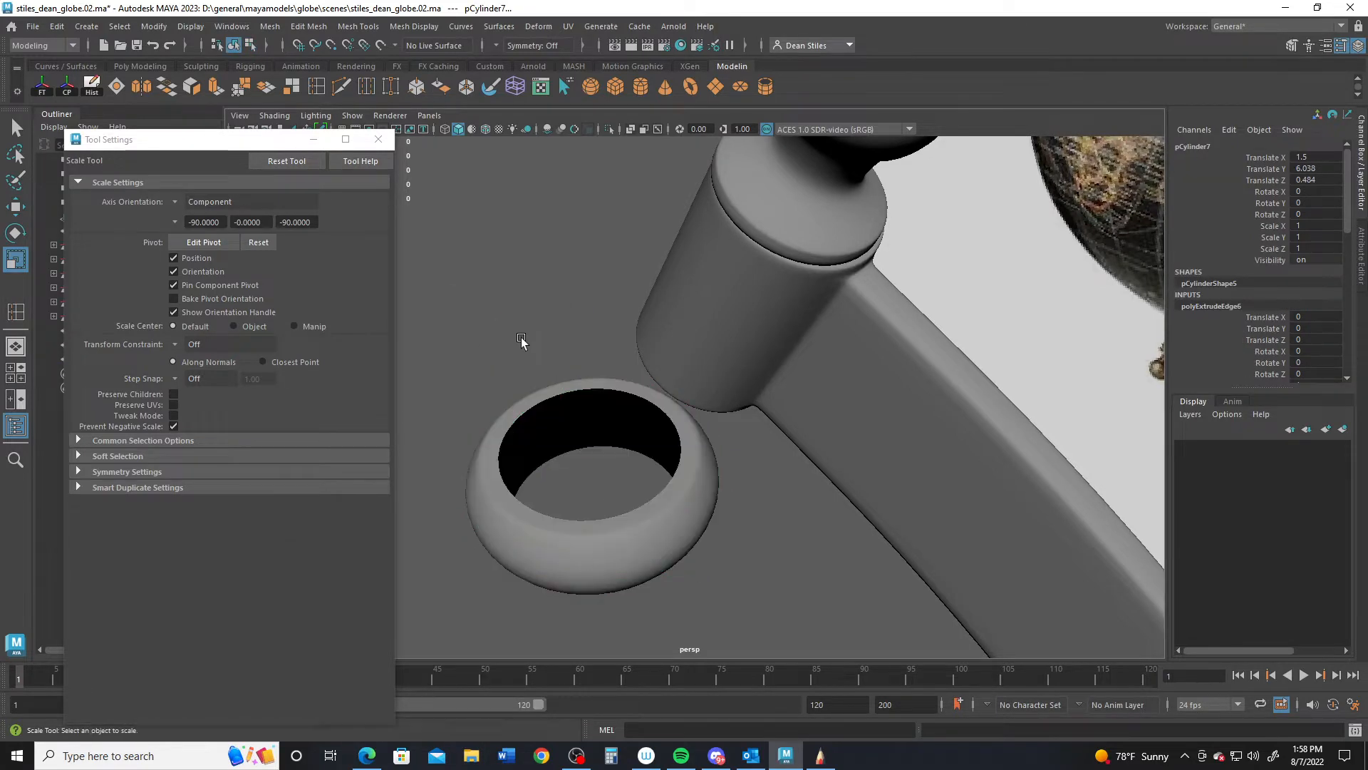
{"action": "left_click_drag", "start_coordinate": [519, 342], "coordinate": [715, 431], "text": "alt"}
- Tilt the collar to follow the arm's angle and move it onto the post base
{"action": "key", "text": "e"}
{"action": "left_click", "coordinate": [729, 444]}
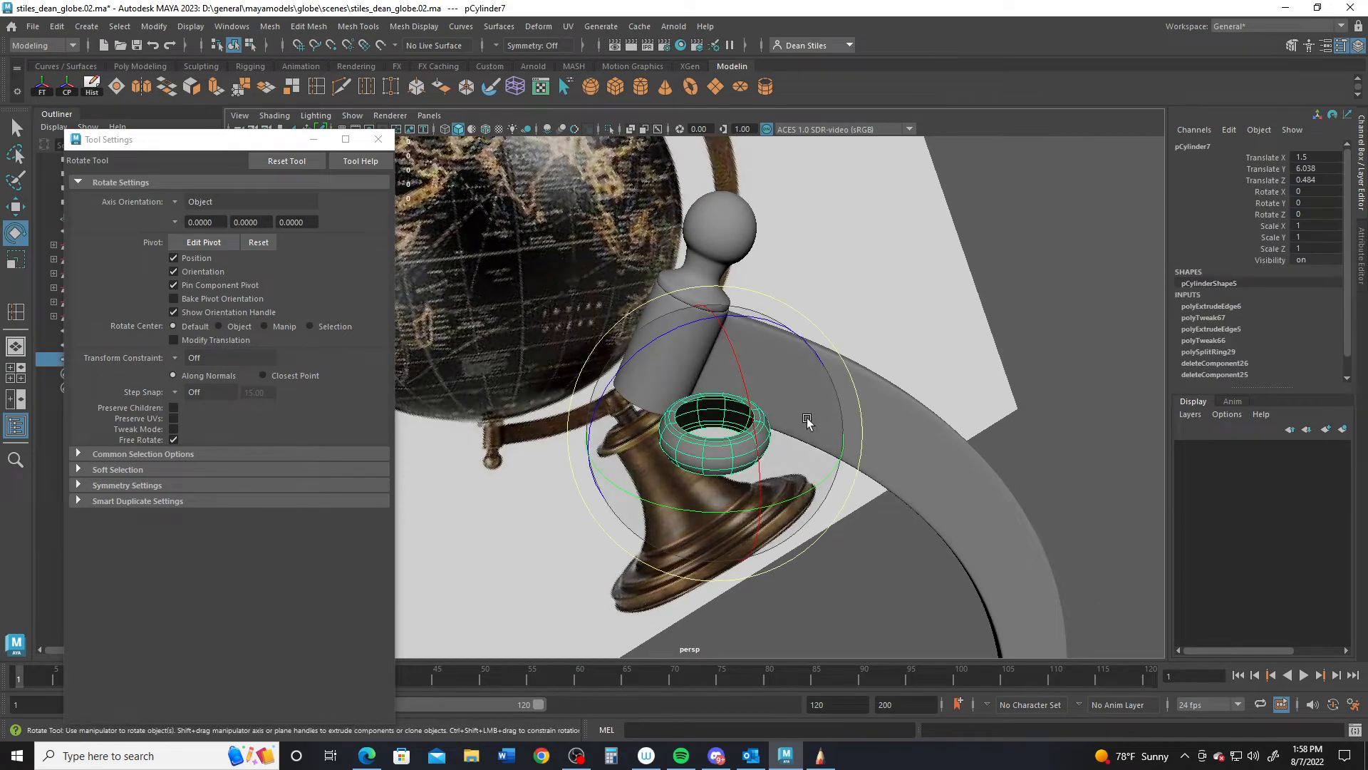
{"action": "key", "text": "space"}
{"action": "key", "text": "space"}
{"action": "scroll", "coordinate": [781, 387], "scroll_direction": "up", "scroll_amount": 5}
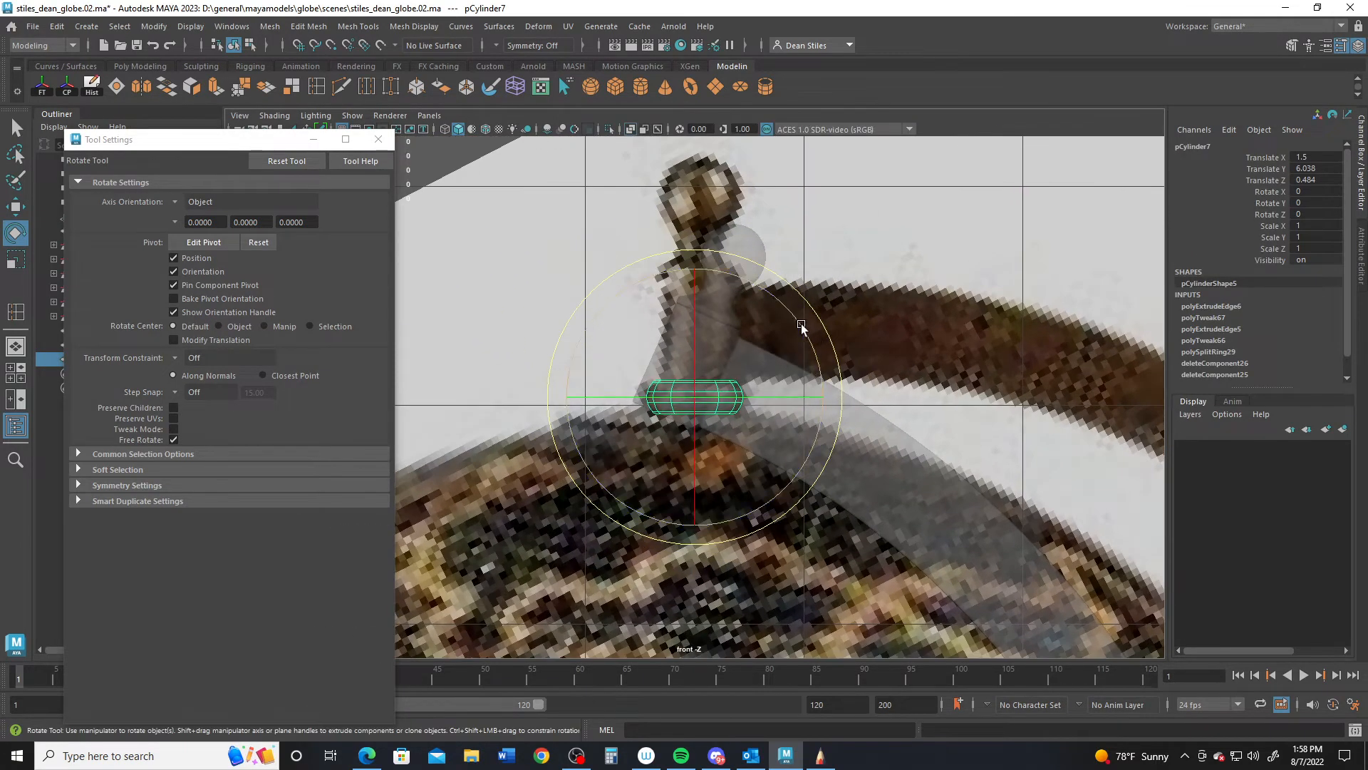
{"action": "left_click_drag", "start_coordinate": [793, 310], "coordinate": [831, 347]}
{"action": "key", "text": "w"}
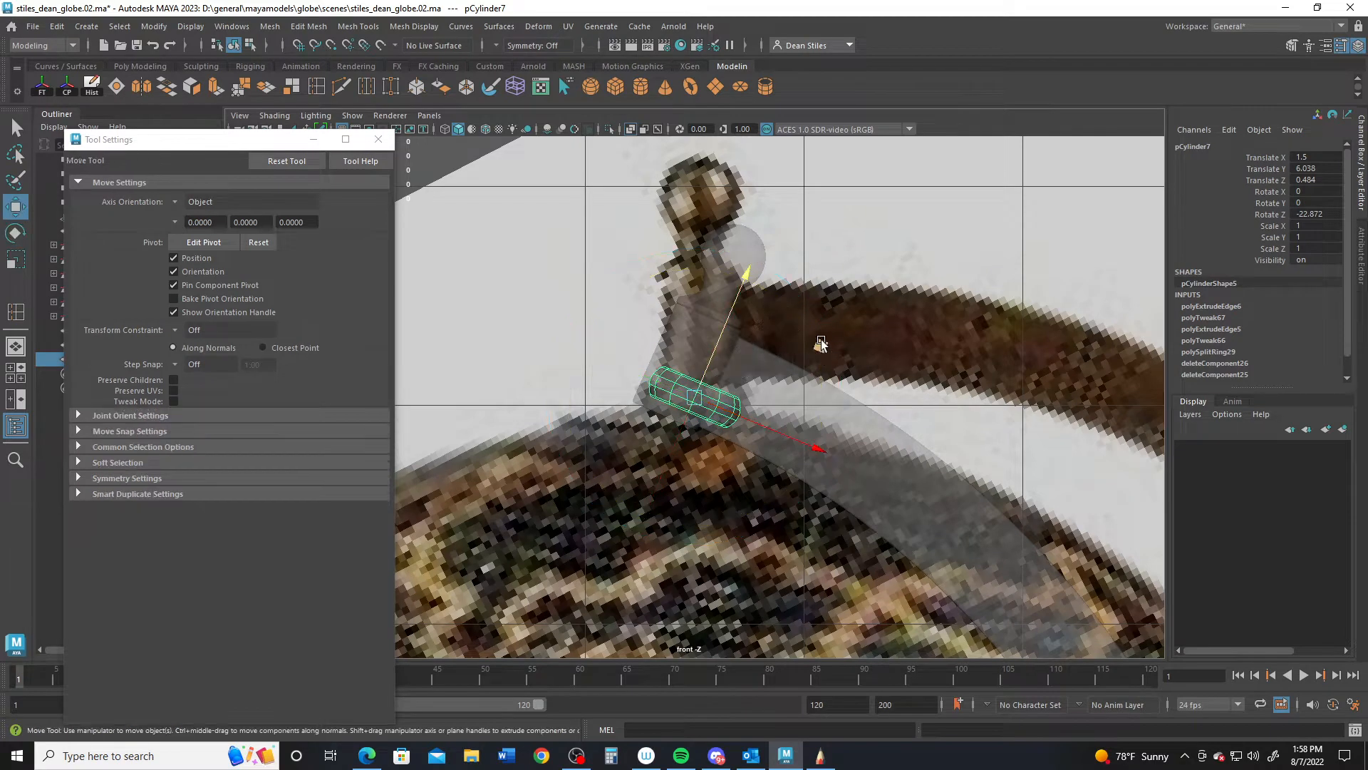
{"action": "middle_click_drag", "start_coordinate": [821, 345], "coordinate": [786, 375]}
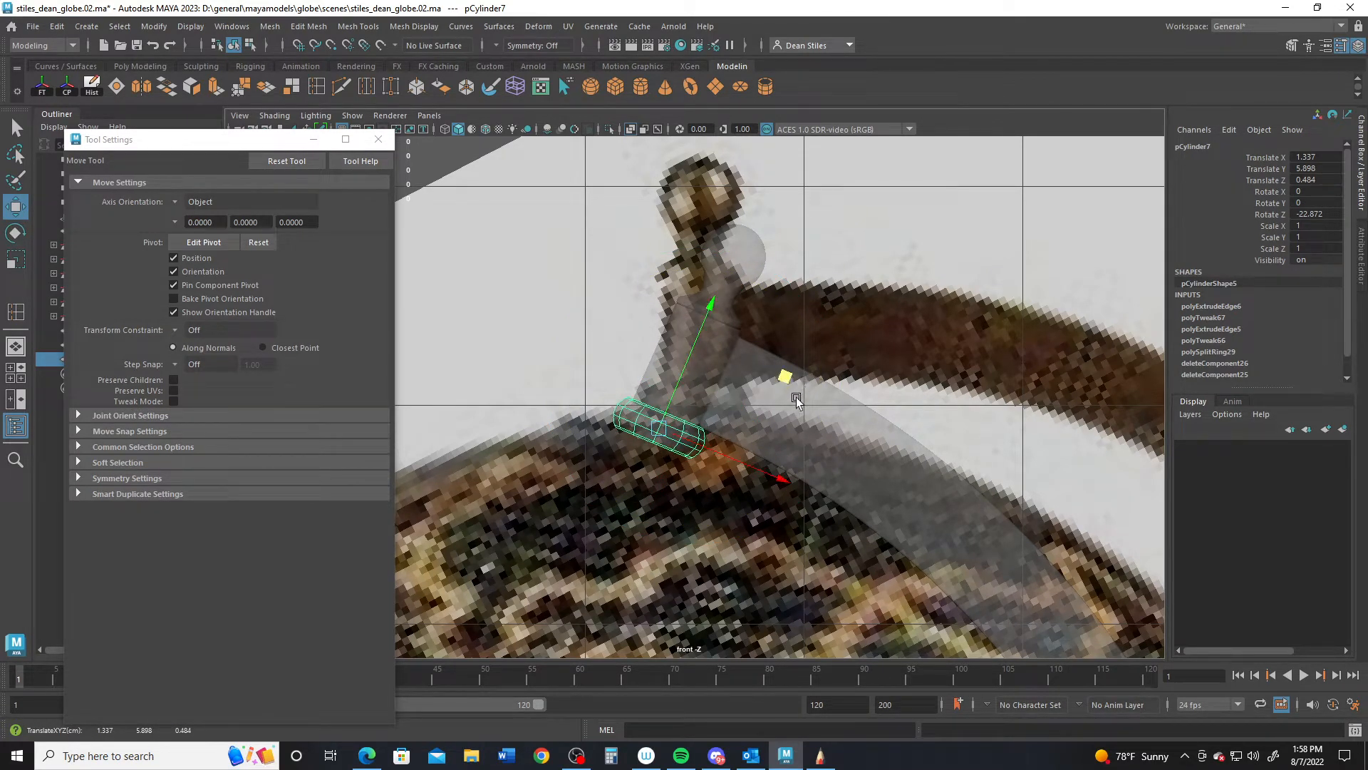
- Slide the collar in depth so it sits under the finial post
{"action": "key", "text": "space"}
{"action": "key", "text": "space"}
{"action": "right_click_drag", "start_coordinate": [727, 351], "coordinate": [783, 404], "text": "alt"}
{"action": "left_click_drag", "start_coordinate": [768, 546], "coordinate": [880, 559], "text": "alt"}
{"action": "middle_click_drag", "start_coordinate": [874, 558], "coordinate": [712, 496]}
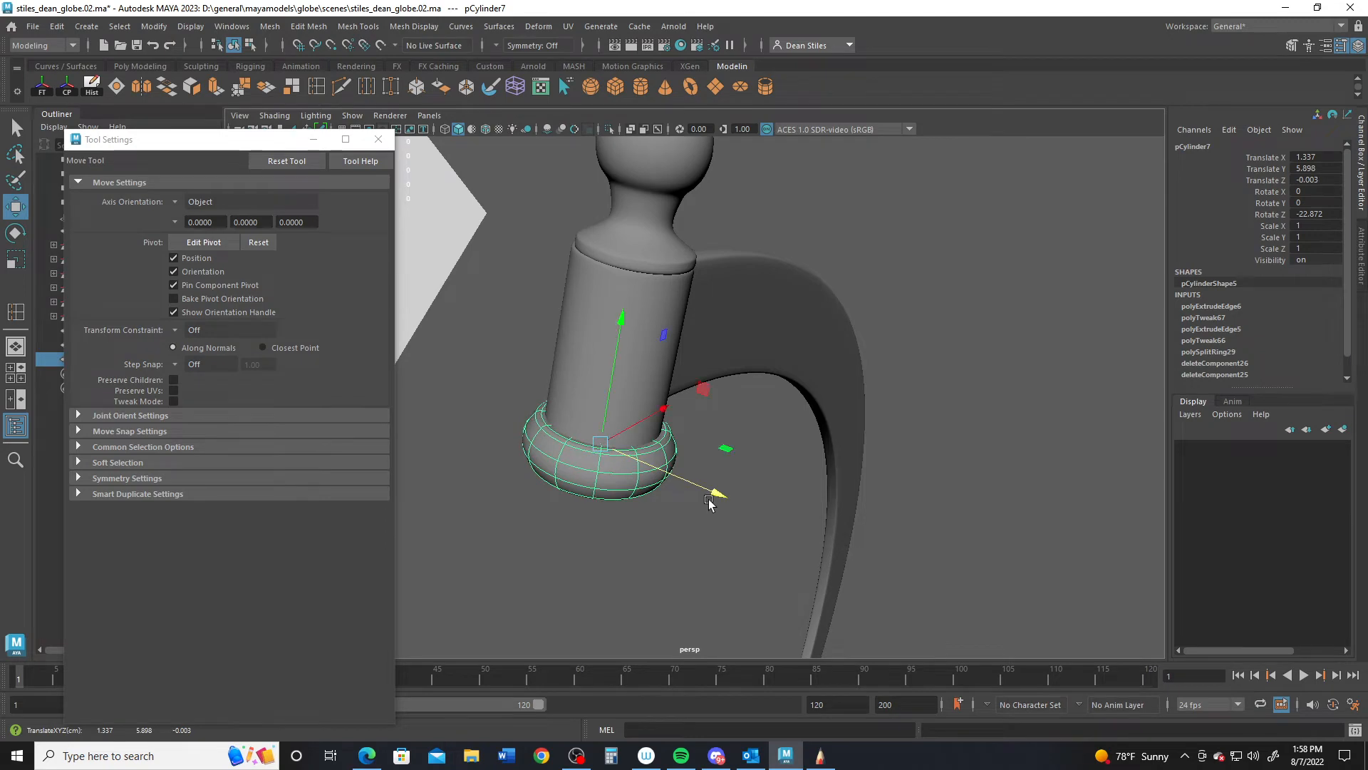
{"action": "left_click_drag", "start_coordinate": [712, 497], "coordinate": [652, 488], "text": "alt"}
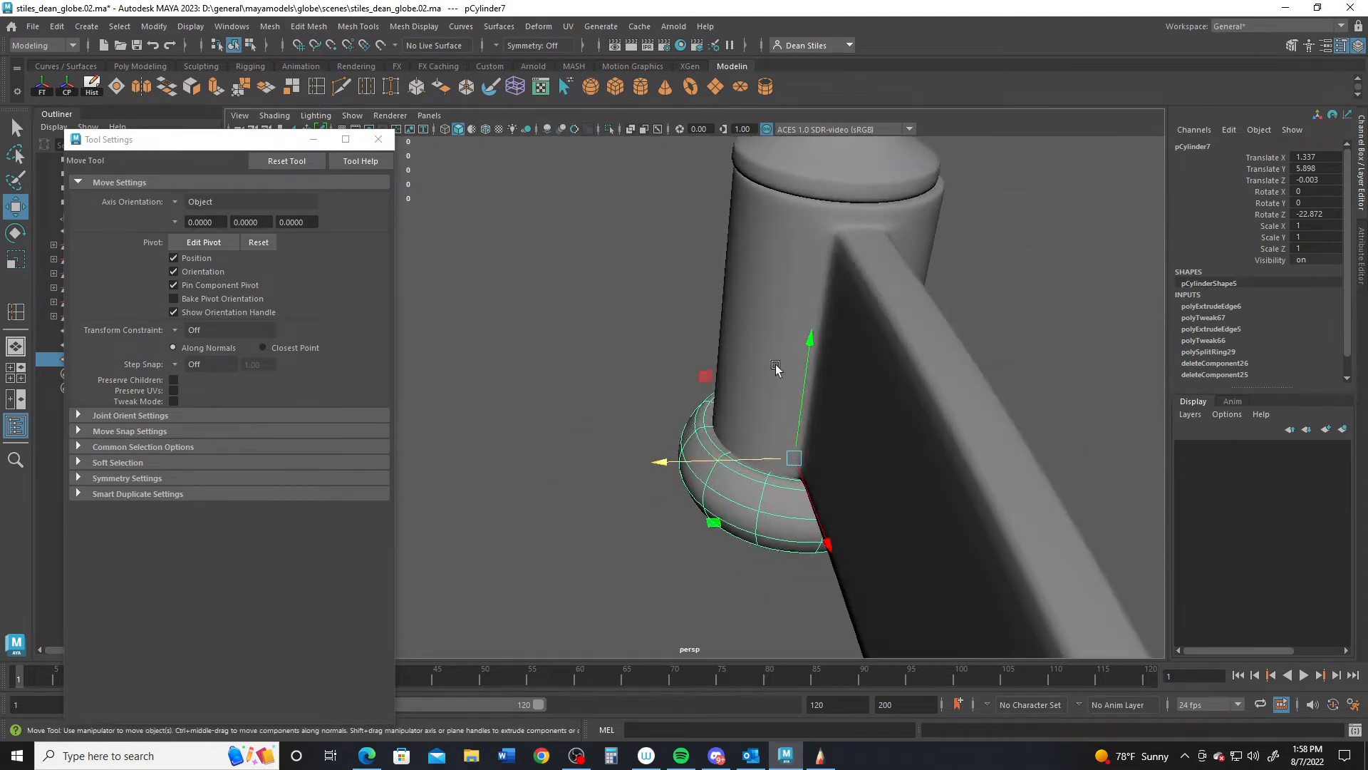
{"action": "left_click_drag", "start_coordinate": [789, 371], "coordinate": [826, 438], "text": "alt"}
{"action": "key", "text": "space"}
{"action": "key", "text": "space"}
{"action": "scroll", "coordinate": [853, 483], "scroll_direction": "up", "scroll_amount": 10}
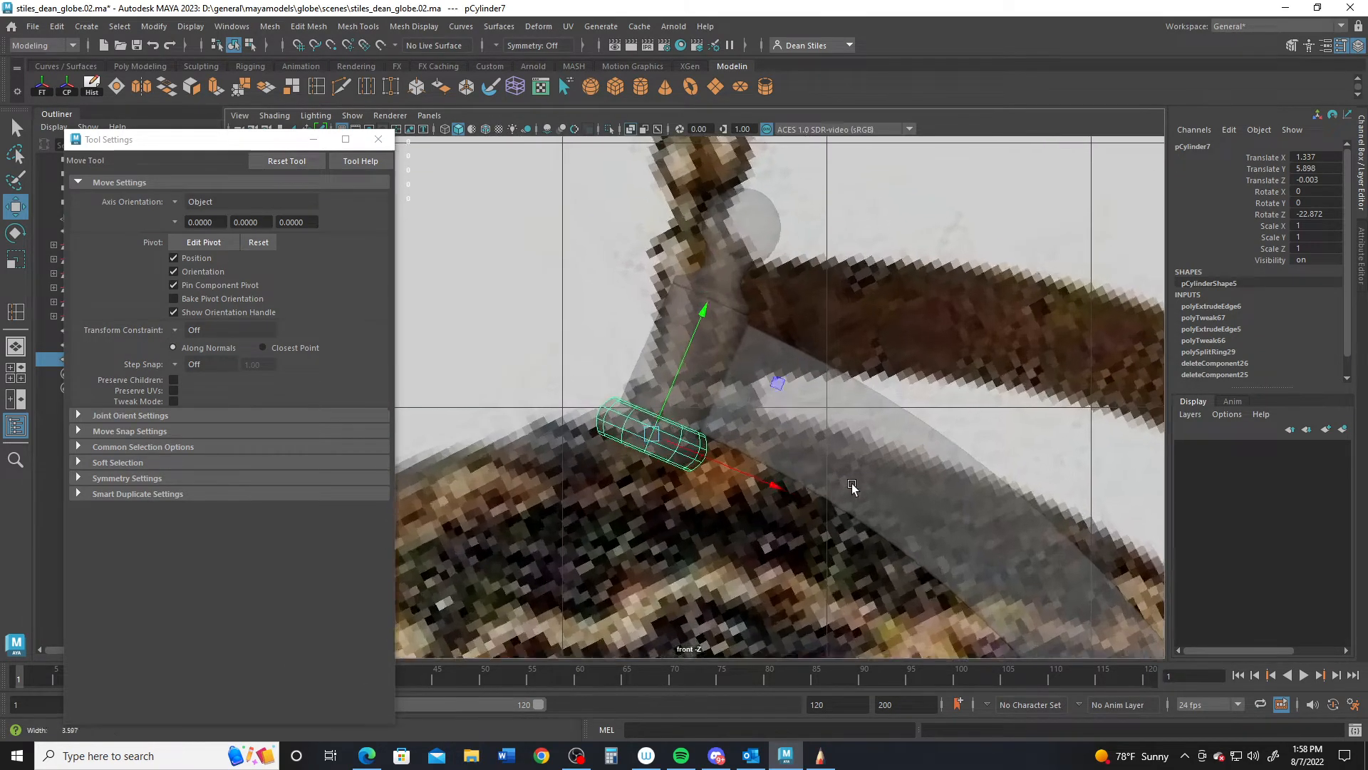
{"action": "scroll", "coordinate": [871, 544], "scroll_direction": "up", "scroll_amount": 2}
- Tilt the collar a little further, to about -24° on Z
{"action": "key", "text": "e"}
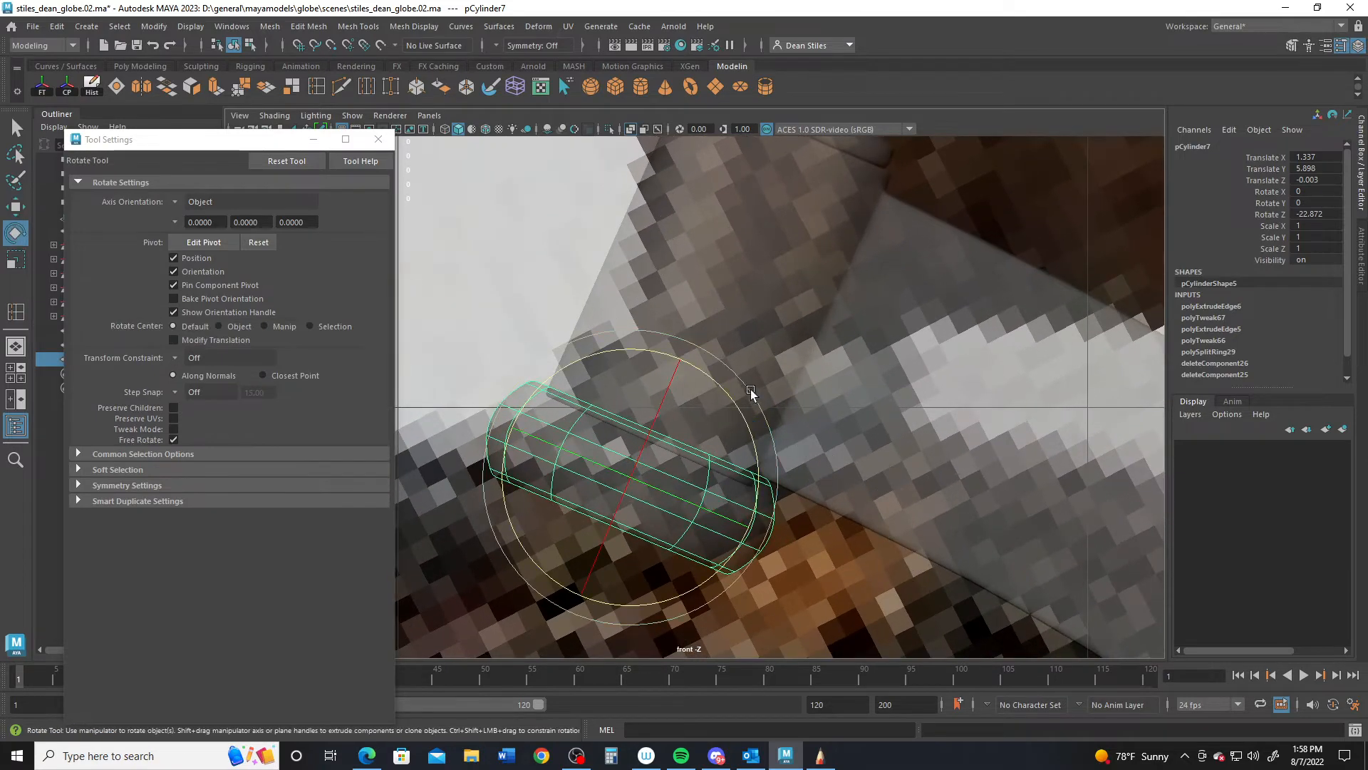
{"action": "left_click_drag", "start_coordinate": [744, 385], "coordinate": [747, 387]}
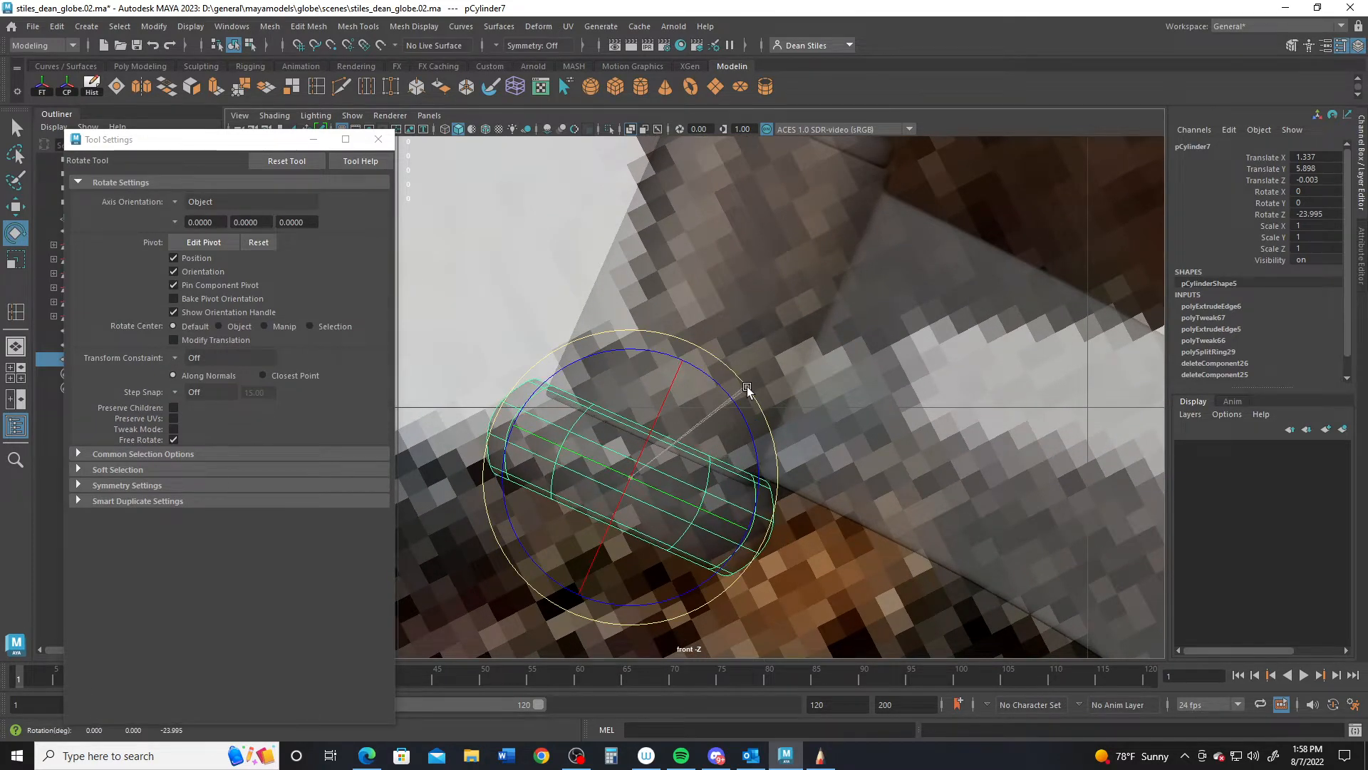
{"action": "key", "text": "q"}
{"action": "scroll", "coordinate": [784, 434], "scroll_direction": "down", "scroll_amount": 10}
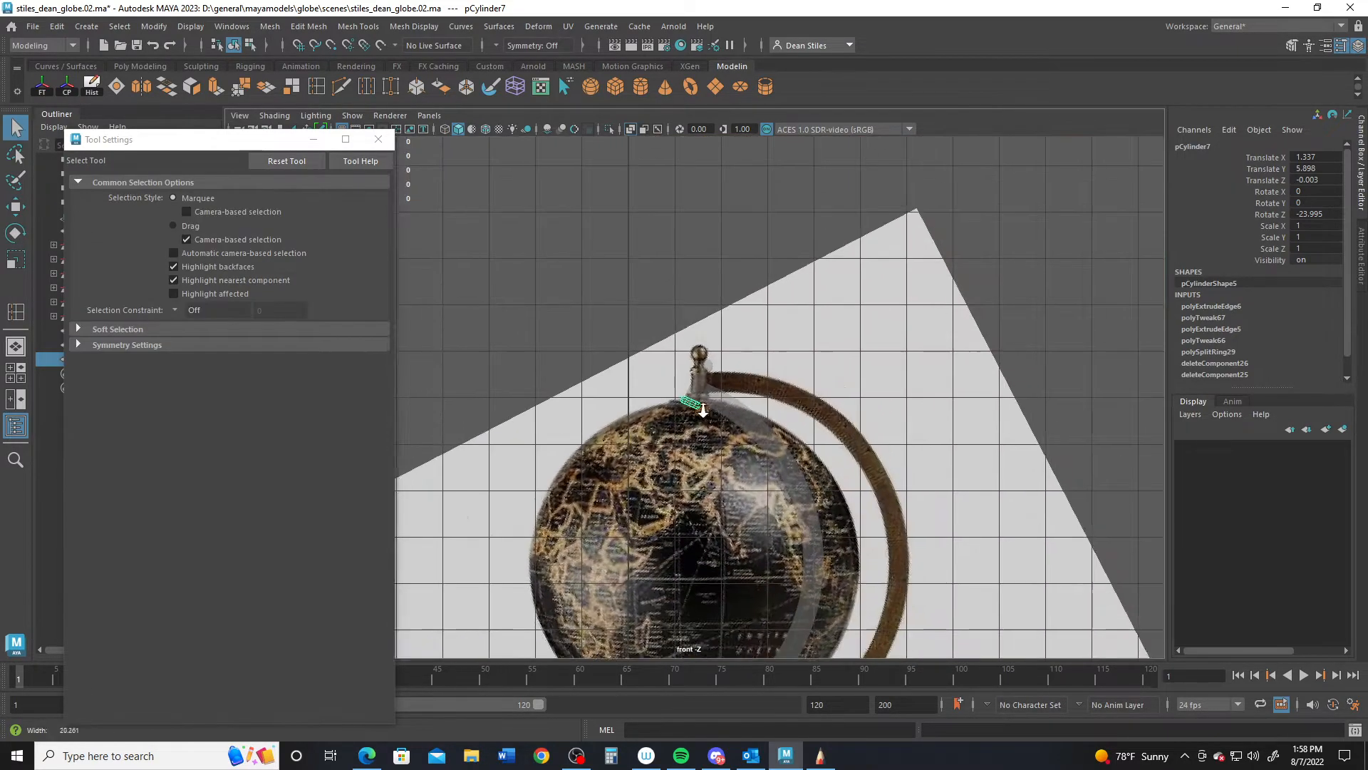
{"action": "key", "text": "space"}
{"action": "key", "text": "space"}
{"action": "left_click_drag", "start_coordinate": [827, 371], "coordinate": [738, 362], "text": "alt"}
- Raise the collar slightly onto the post and zoom out from the finial
{"action": "key", "text": "w"}
{"action": "scroll", "coordinate": [701, 322], "scroll_direction": "down", "scroll_amount": 5}
{"action": "middle_click_drag", "start_coordinate": [1062, 470], "coordinate": [938, 430], "text": "alt"}
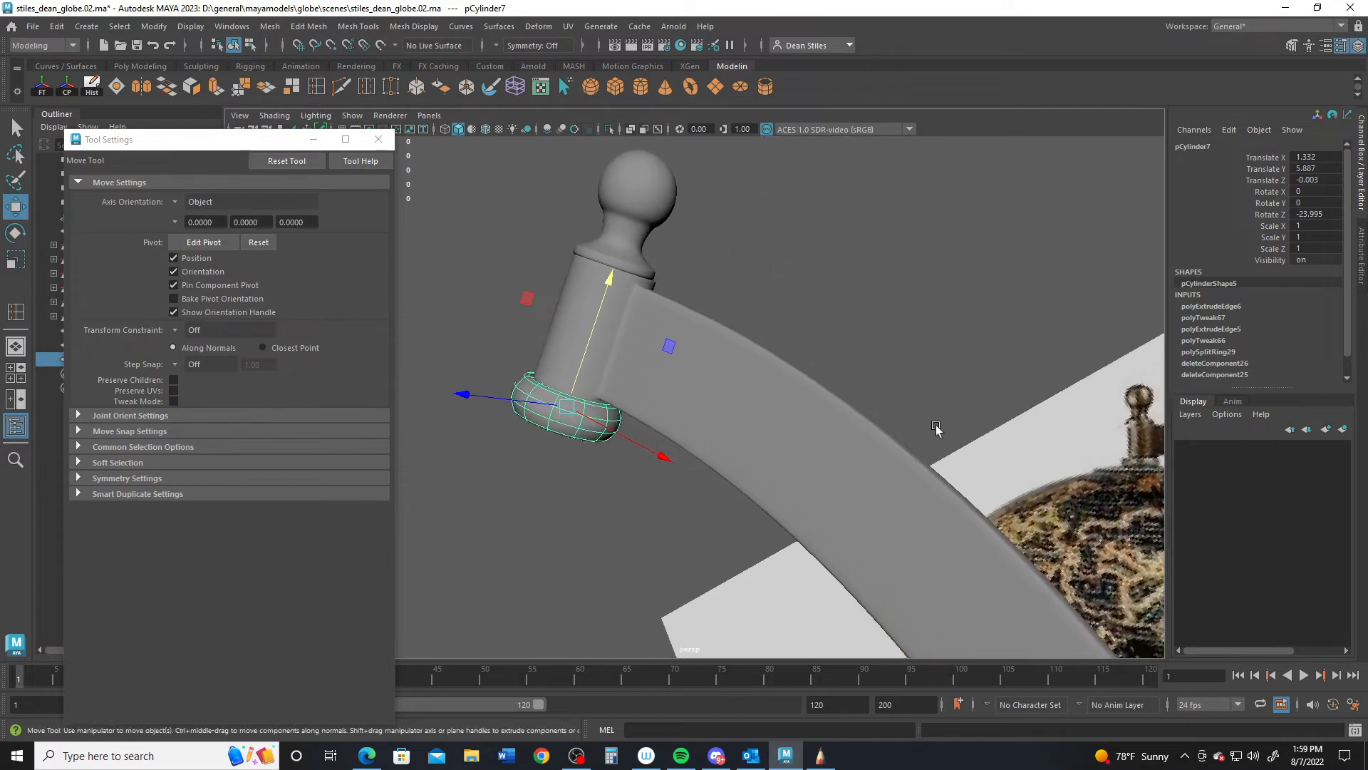
{"action": "scroll", "coordinate": [998, 421], "scroll_direction": "down", "scroll_amount": 3}
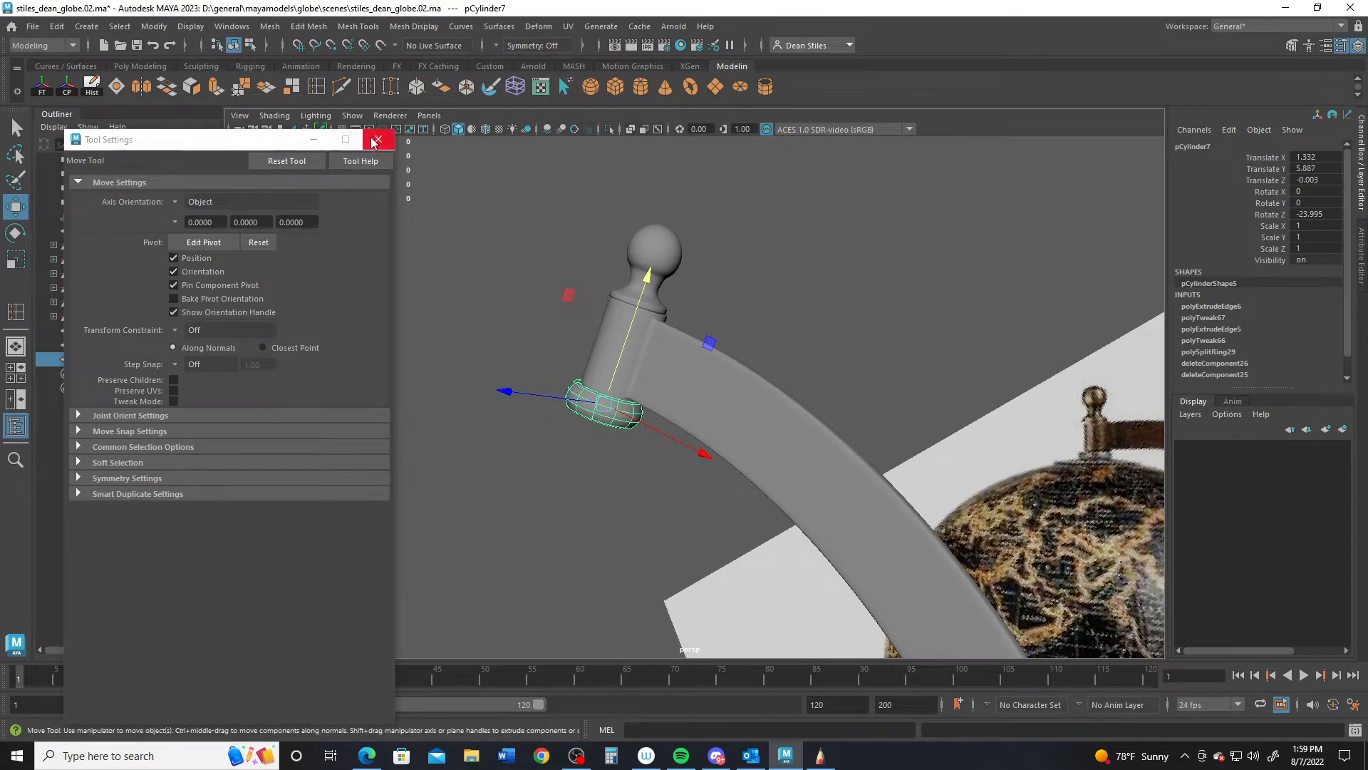
{"action": "left_click", "coordinate": [378, 139]}
{"action": "right_click_drag", "start_coordinate": [726, 447], "coordinate": [474, 421], "text": "alt"}
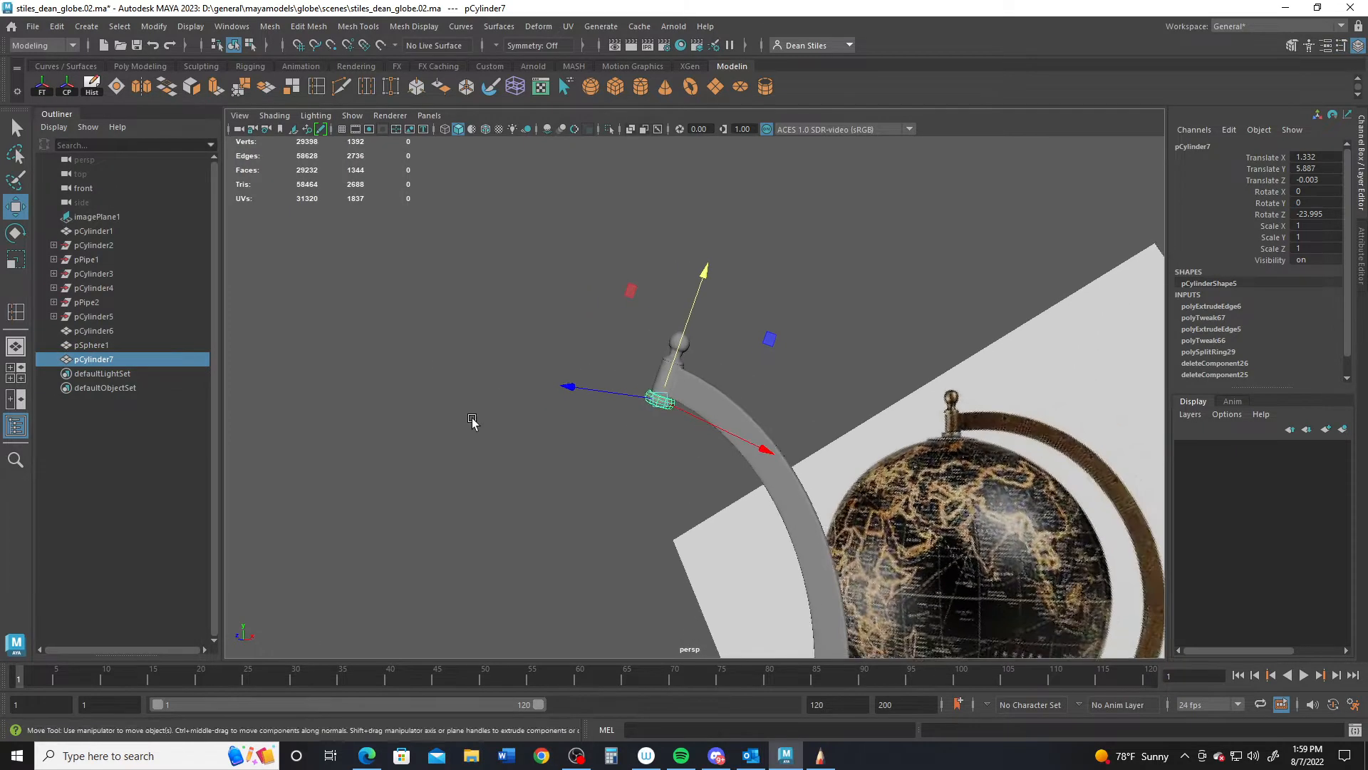
{"action": "middle_click_drag", "start_coordinate": [599, 499], "coordinate": [670, 392], "text": "alt"}
{"action": "right_click_drag", "start_coordinate": [670, 392], "coordinate": [535, 381], "text": "alt"}
- Create a polygon sphere and move it onto the globe's centre in front view
{"action": "left_click_drag", "start_coordinate": [590, 397], "coordinate": [739, 429], "text": "alt"}
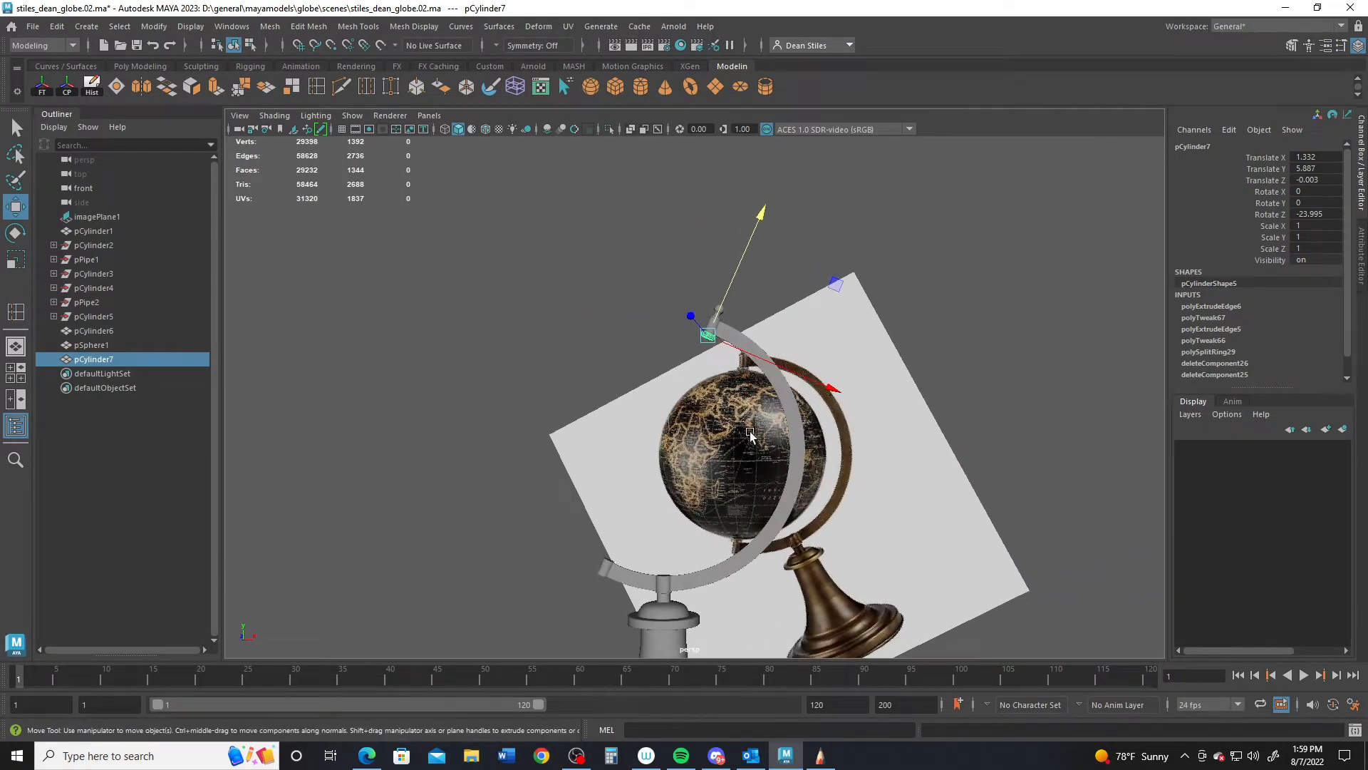
{"action": "left_click", "coordinate": [591, 87]}
{"action": "key", "text": "space"}
{"action": "key", "text": "space"}
{"action": "right_click_drag", "start_coordinate": [738, 551], "coordinate": [606, 502], "text": "alt"}
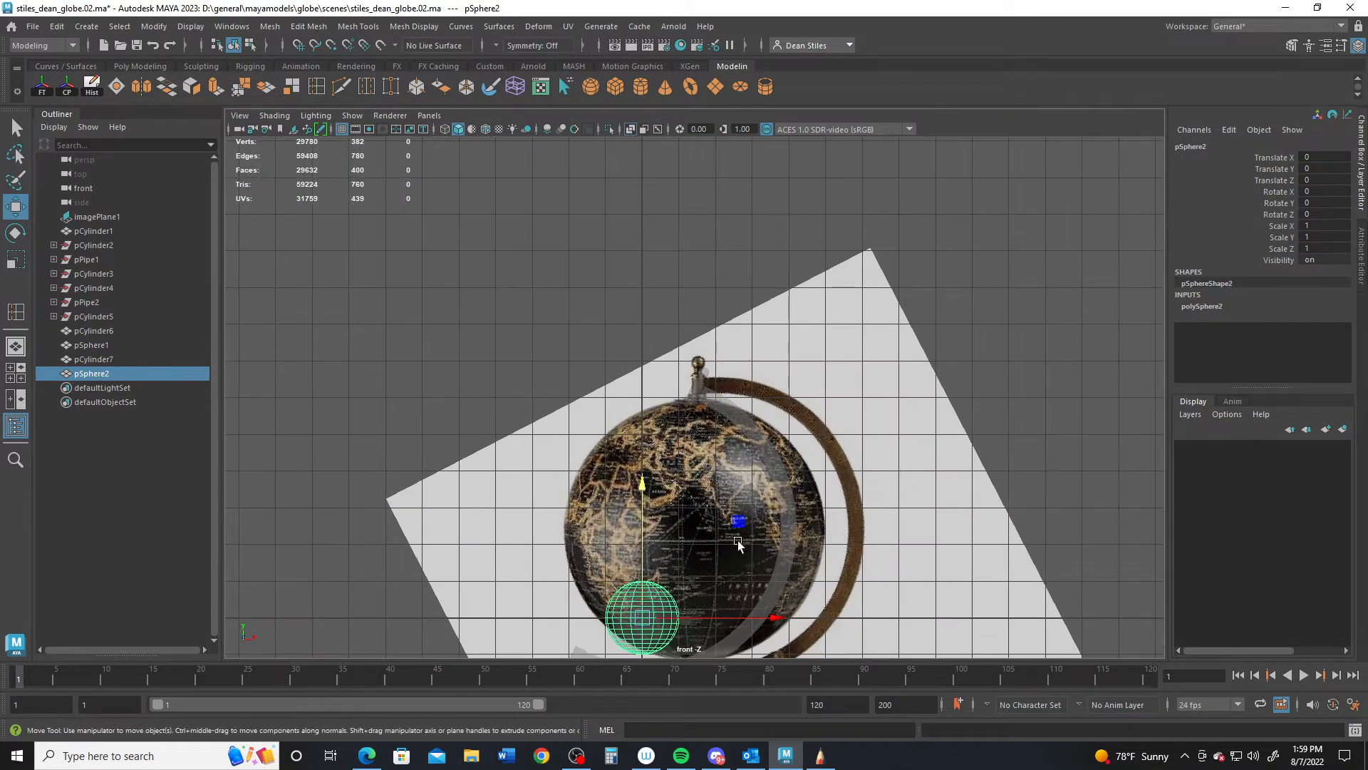
{"action": "left_click_drag", "start_coordinate": [738, 524], "coordinate": [791, 442]}
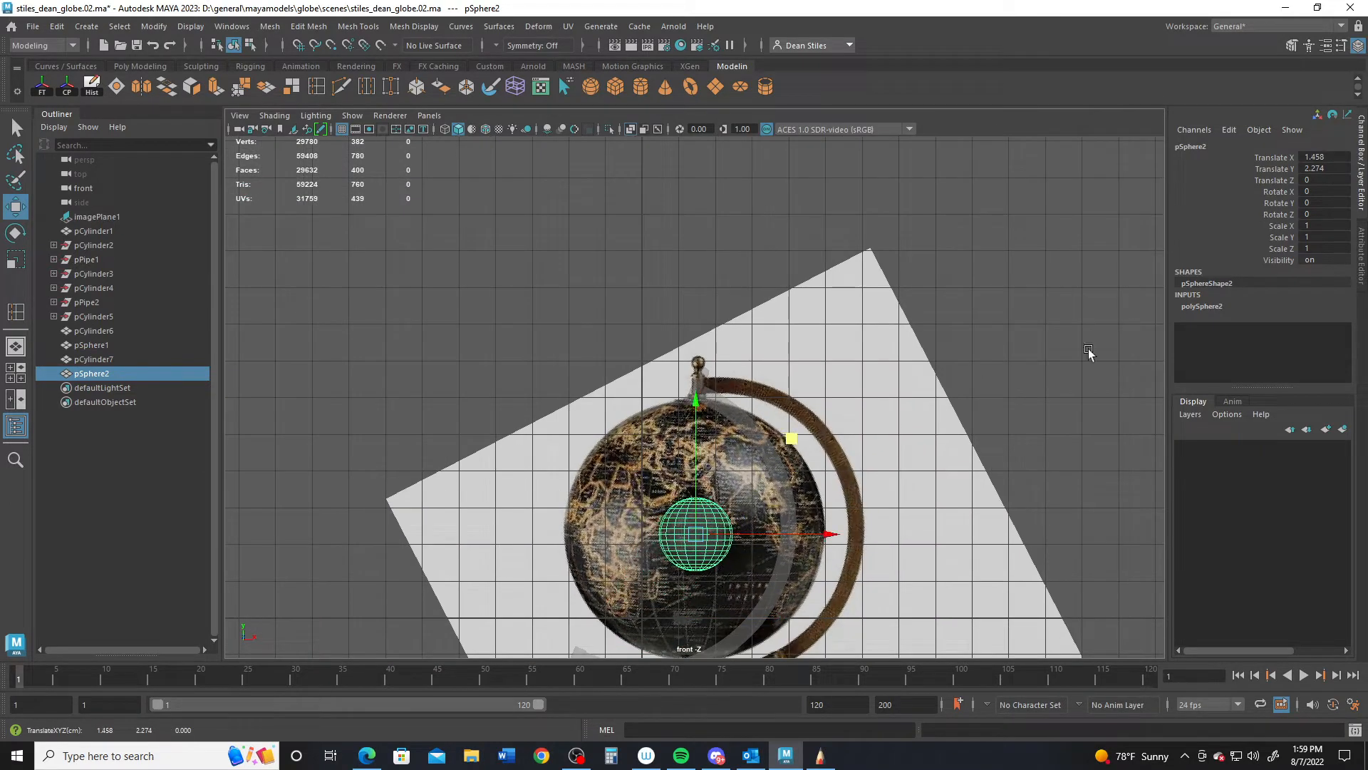
- Try sphere radii 3, 4 and 3.5, settling on 3.6
{"action": "left_click", "coordinate": [1204, 305]}
{"action": "left_click", "coordinate": [1314, 326]}
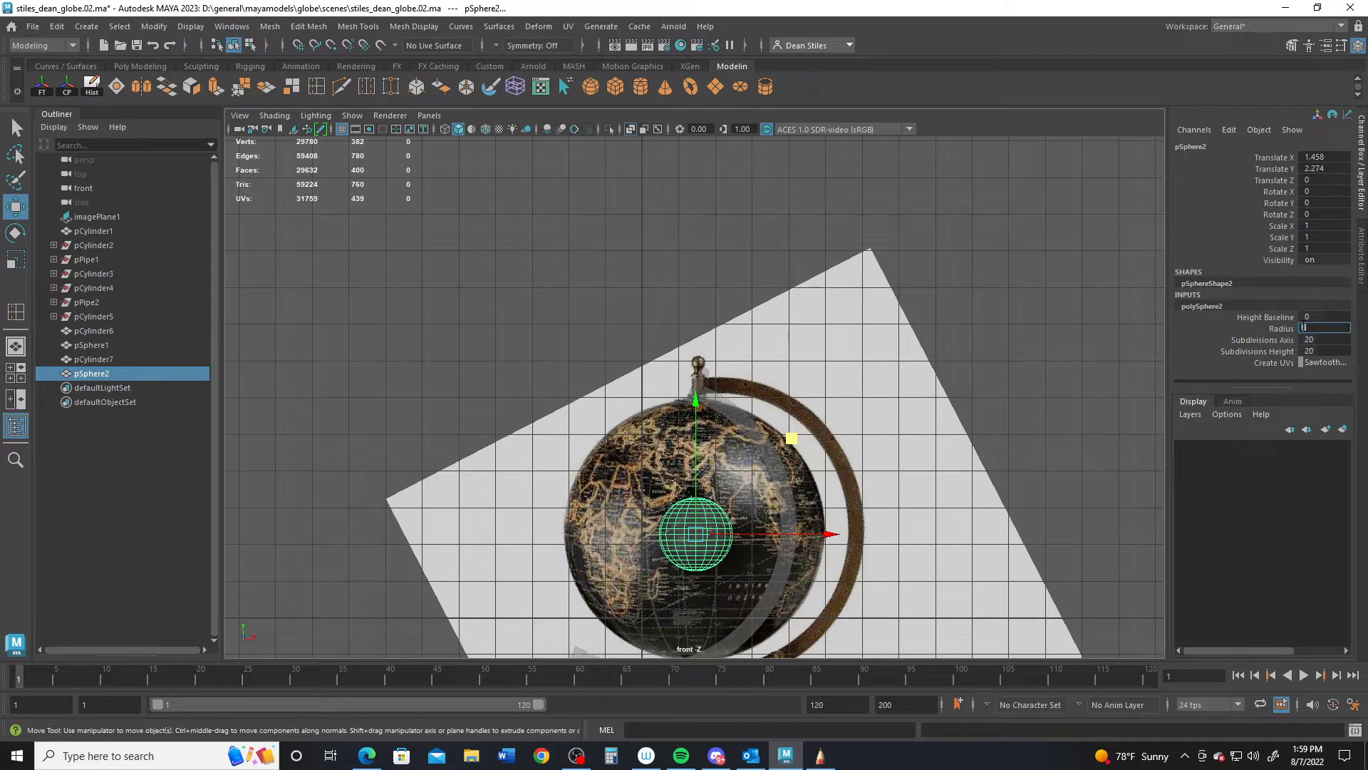
{"action": "type", "text": "3"}
{"action": "key", "text": "Return"}
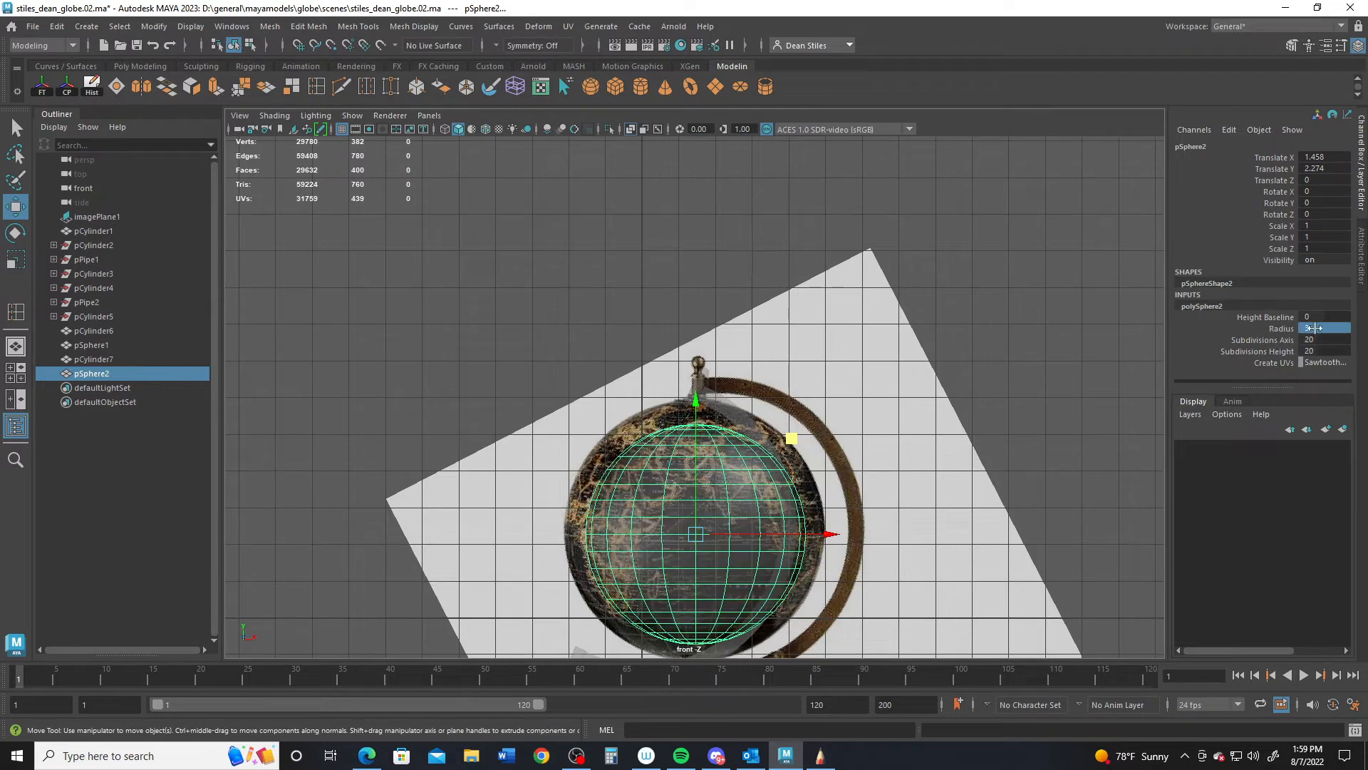
{"action": "type", "text": "4"}
{"action": "key", "text": "Return"}
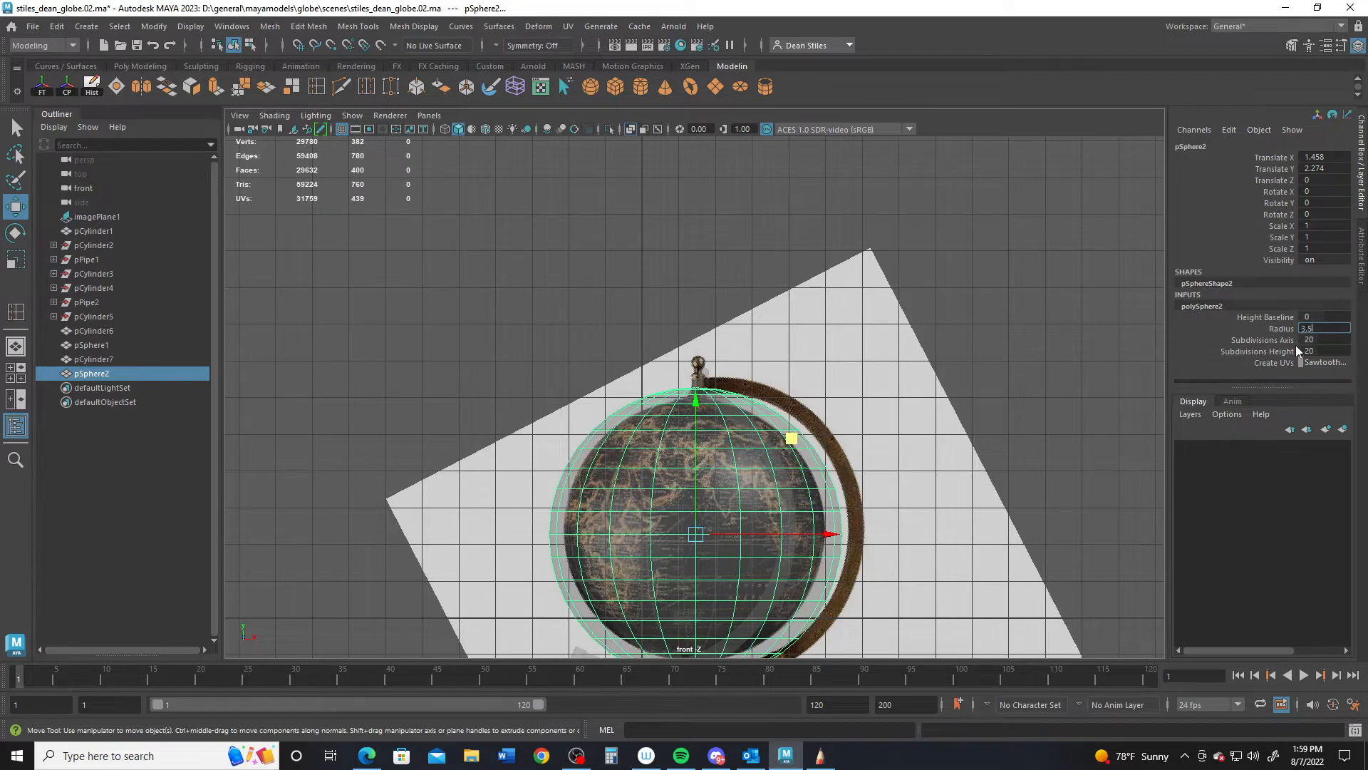
{"action": "type", "text": "3.5"}
{"action": "key", "text": "Return"}
{"action": "middle_click_drag", "start_coordinate": [657, 468], "coordinate": [663, 392], "text": "alt"}
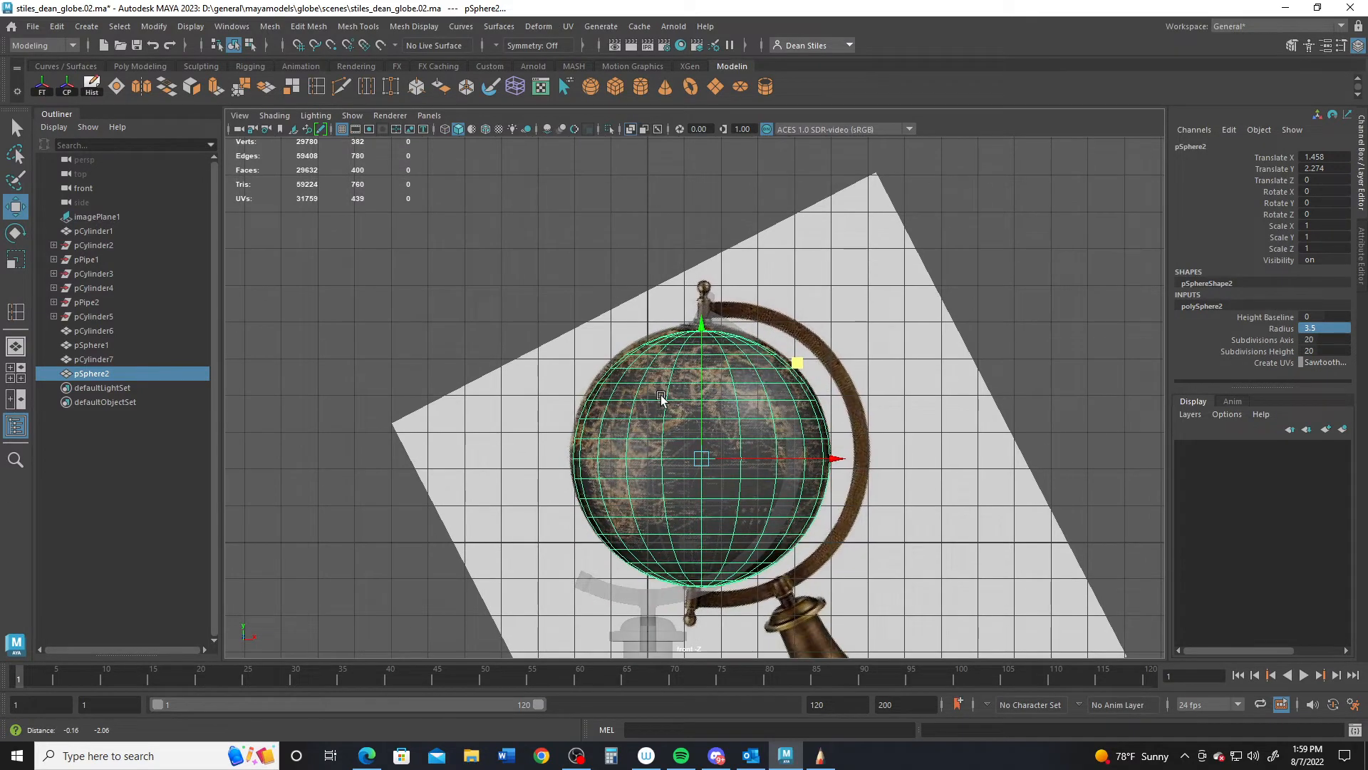
{"action": "left_click_drag", "start_coordinate": [796, 363], "coordinate": [794, 361]}
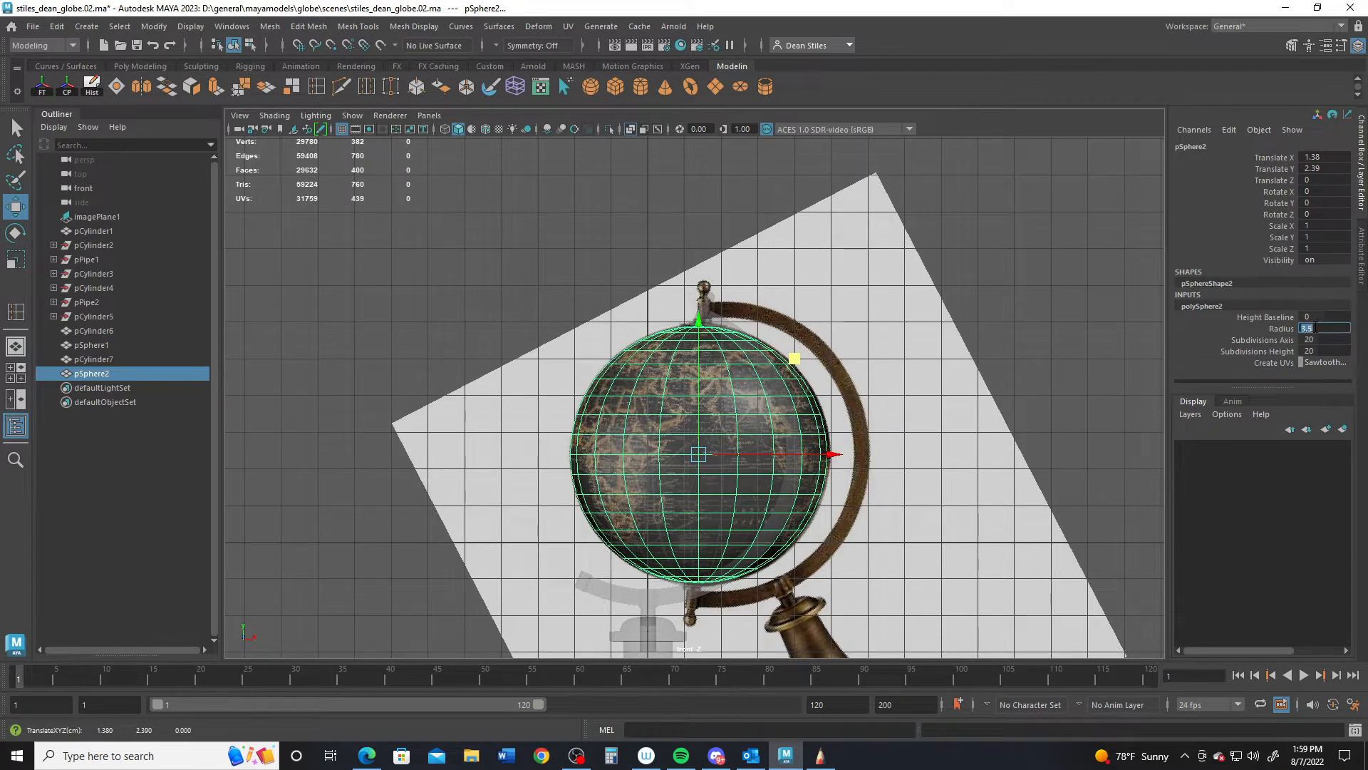
{"action": "type", "text": "3.6"}
{"action": "key", "text": "Return"}
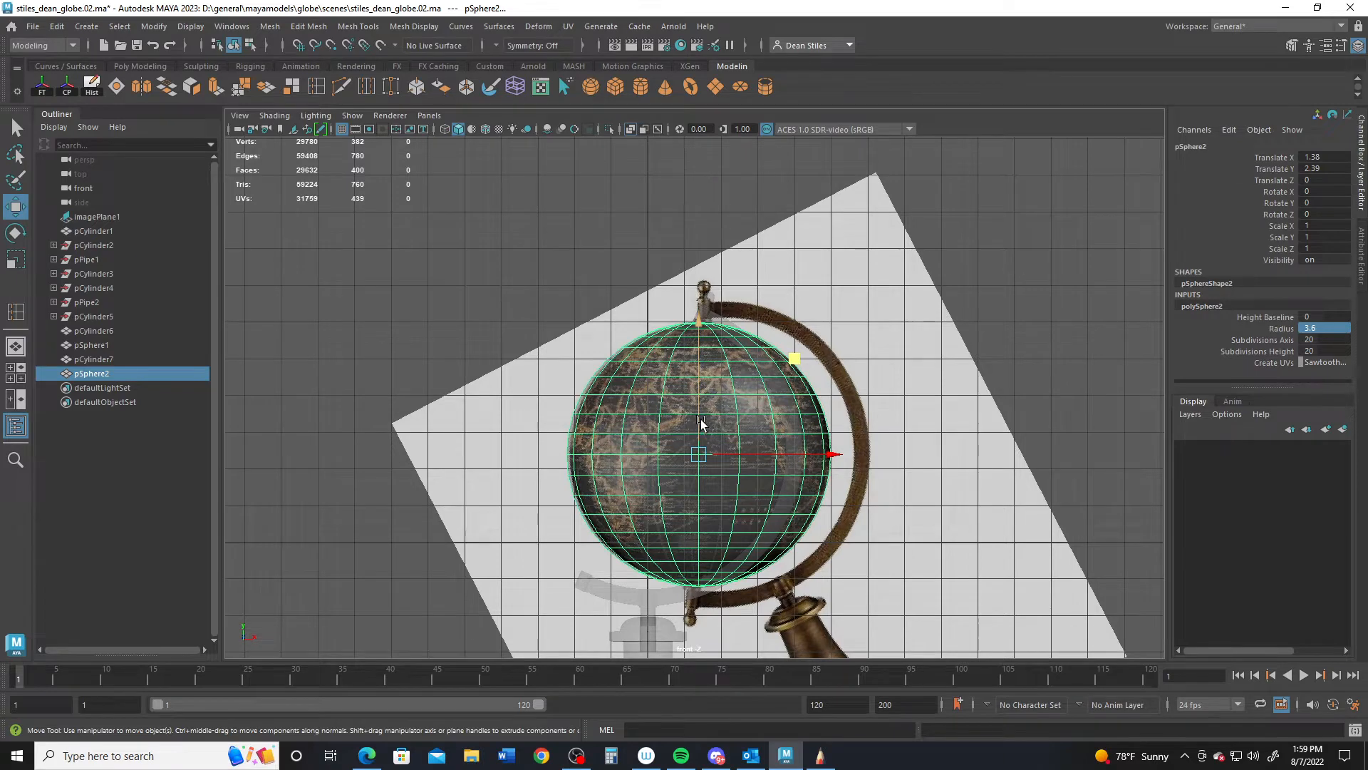
- Tilt the sphere about -25° on Z and shift it left onto the globe
{"action": "key", "text": "e"}
{"action": "left_click_drag", "start_coordinate": [756, 315], "coordinate": [796, 351]}
{"action": "key", "text": "w"}
{"action": "left_click_drag", "start_coordinate": [822, 404], "coordinate": [771, 345]}
{"action": "key", "text": "e"}
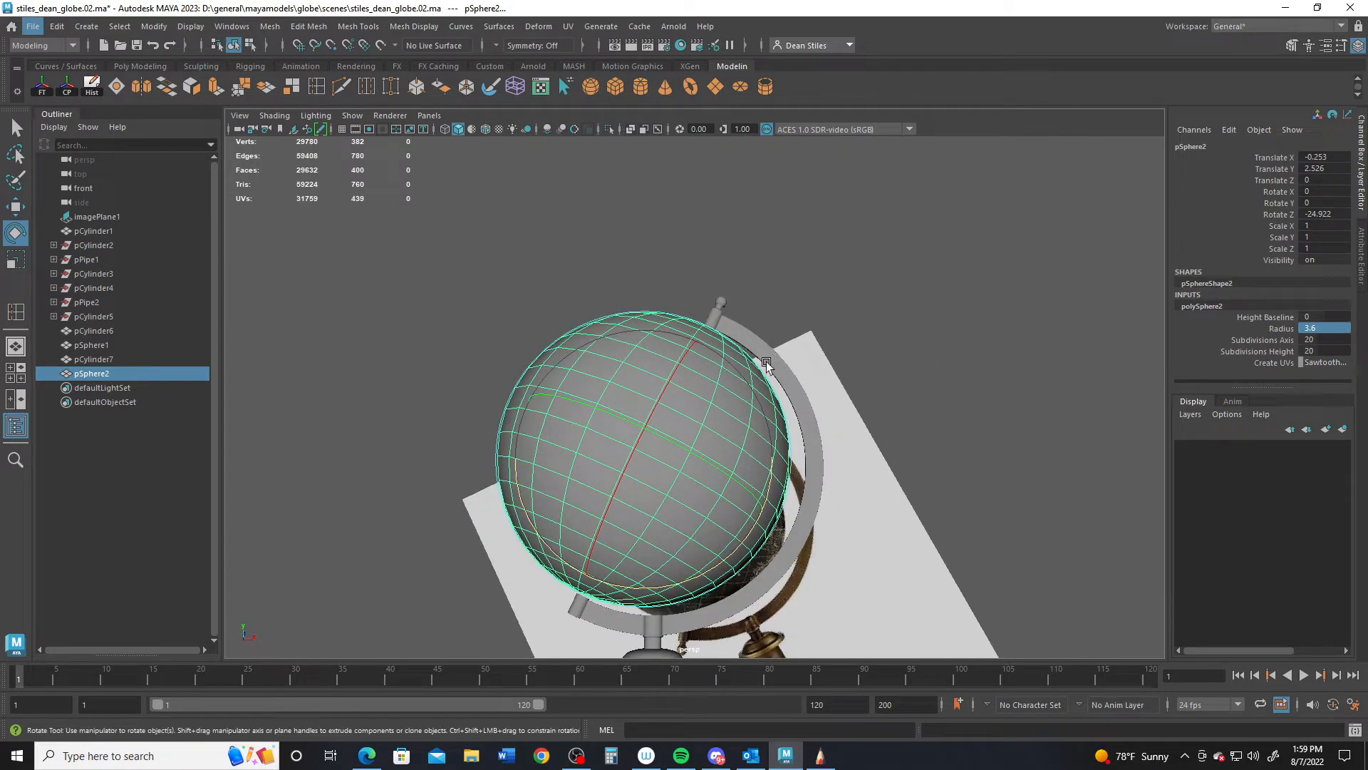
- Select the 20-face ring at the sphere's top pole and duplicate it via Edit Mesh > Duplicate
{"action": "right_click_drag", "start_coordinate": [769, 375], "coordinate": [718, 382], "text": "alt"}
{"action": "left_click_drag", "start_coordinate": [718, 381], "coordinate": [724, 430], "text": "alt"}
{"action": "right_click_drag", "start_coordinate": [723, 430], "coordinate": [862, 365], "text": "alt"}
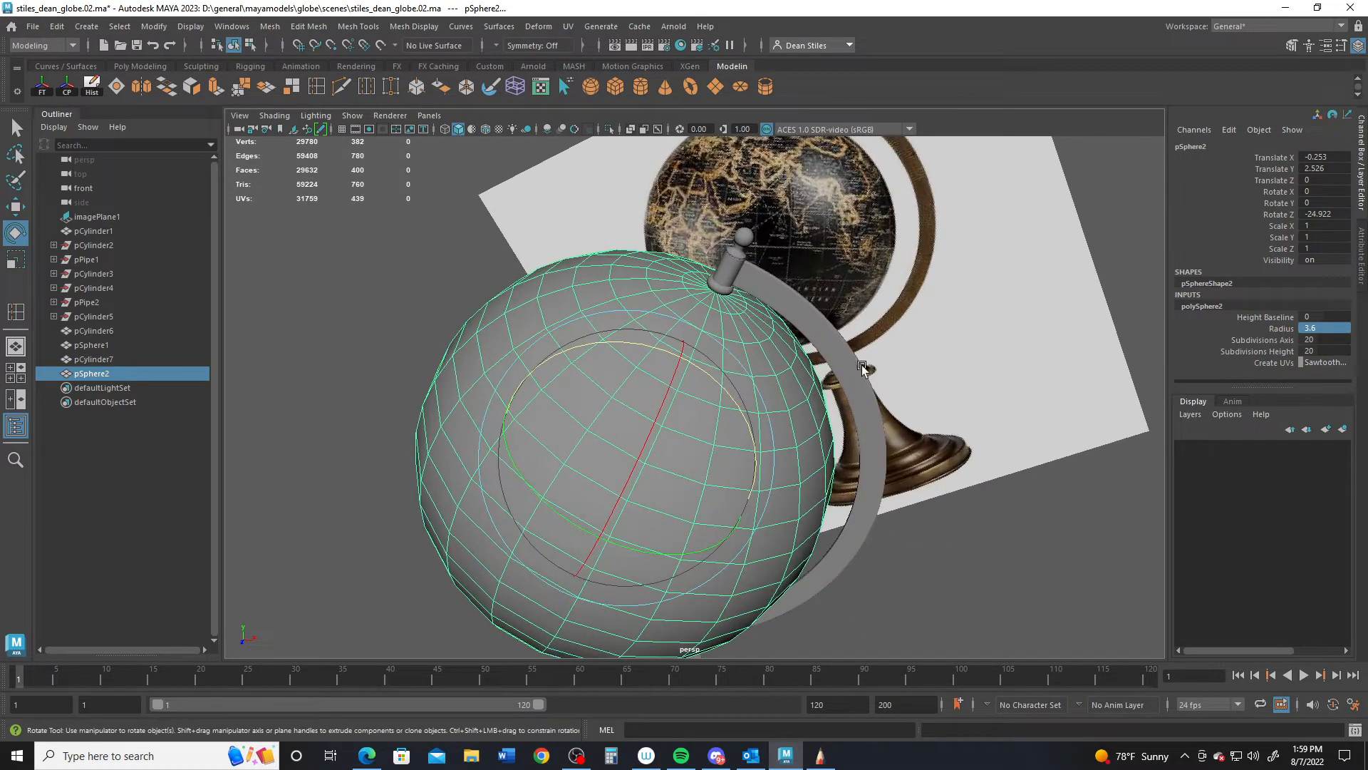
{"action": "middle_click_drag", "start_coordinate": [861, 365], "coordinate": [820, 484], "text": "alt"}
{"action": "right_click_drag", "start_coordinate": [820, 485], "coordinate": [818, 563], "text": "alt"}
{"action": "left_click_drag", "start_coordinate": [819, 563], "coordinate": [682, 384], "text": "alt"}
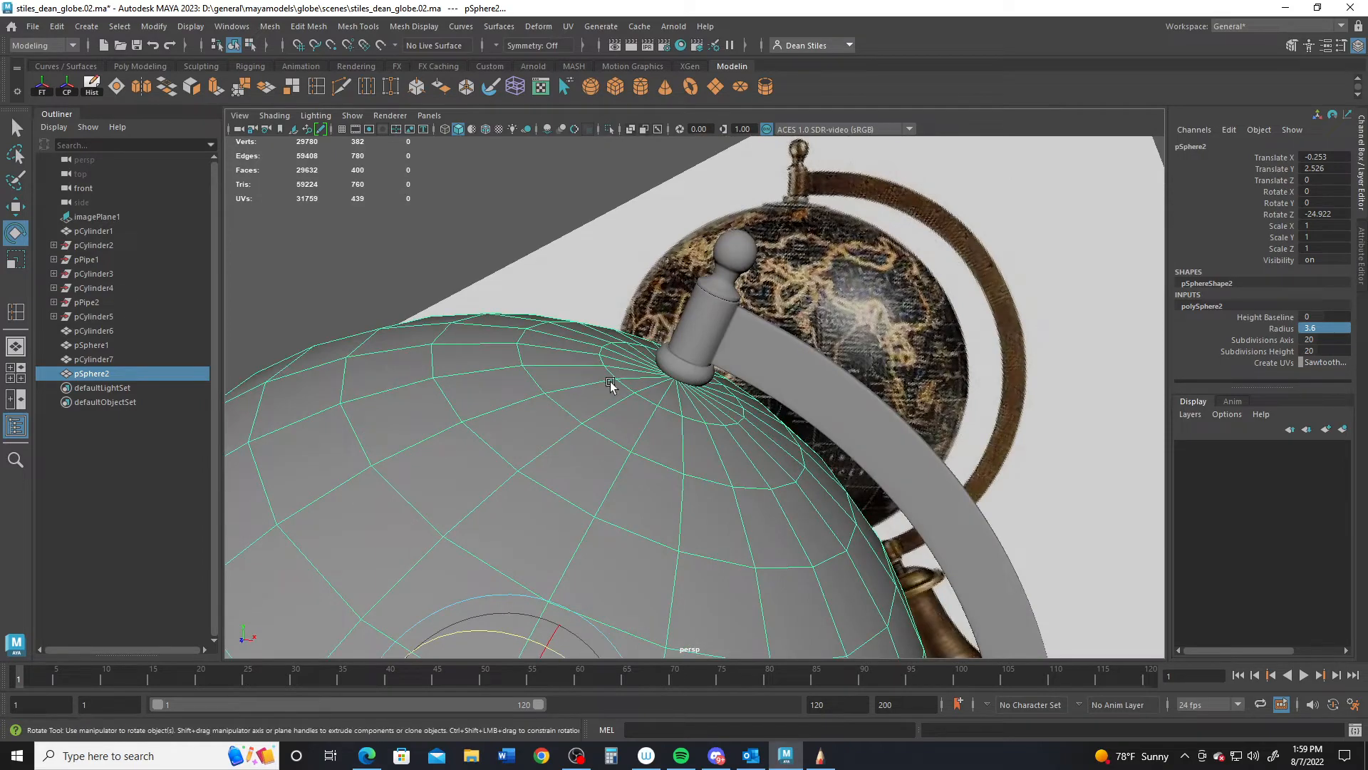
{"action": "right_click_drag", "start_coordinate": [611, 385], "coordinate": [789, 276], "text": "alt"}
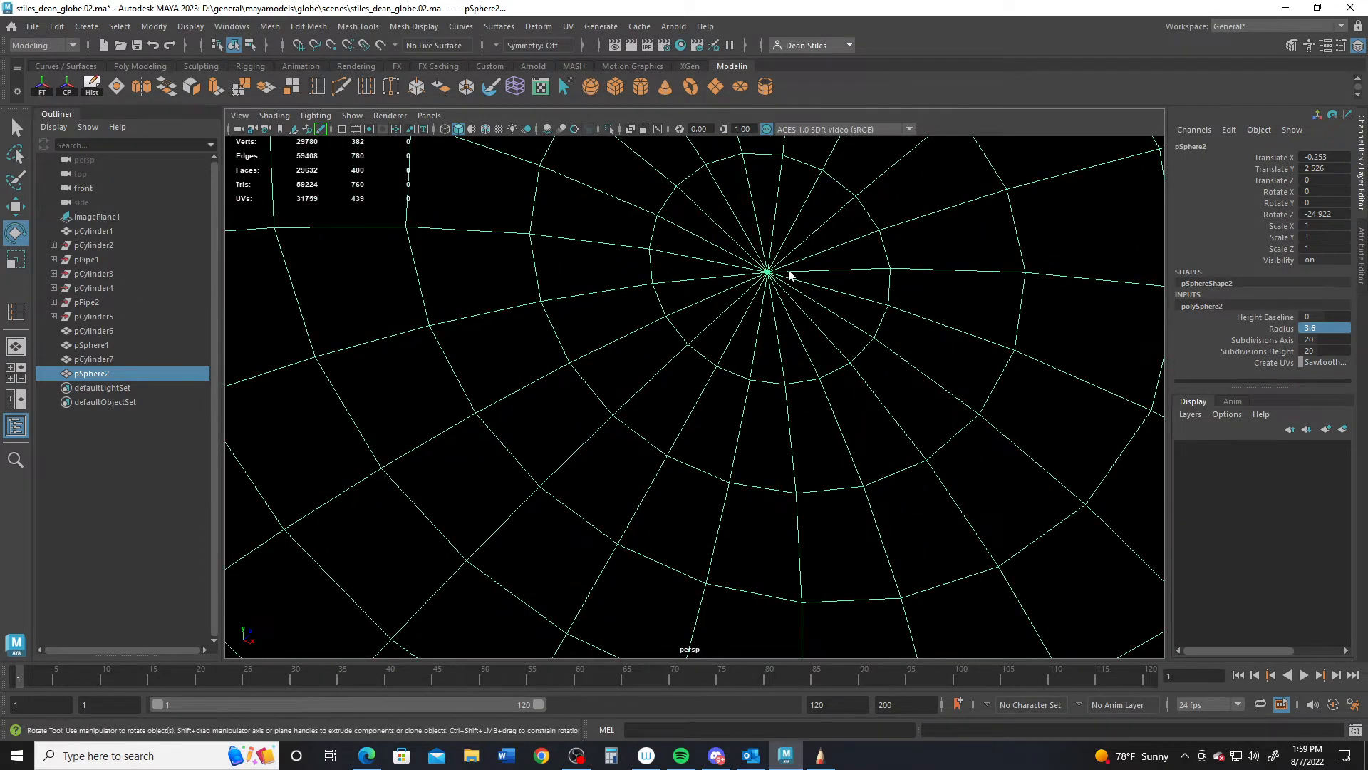
{"action": "key", "text": "F11"}
{"action": "double_click", "coordinate": [788, 294]}
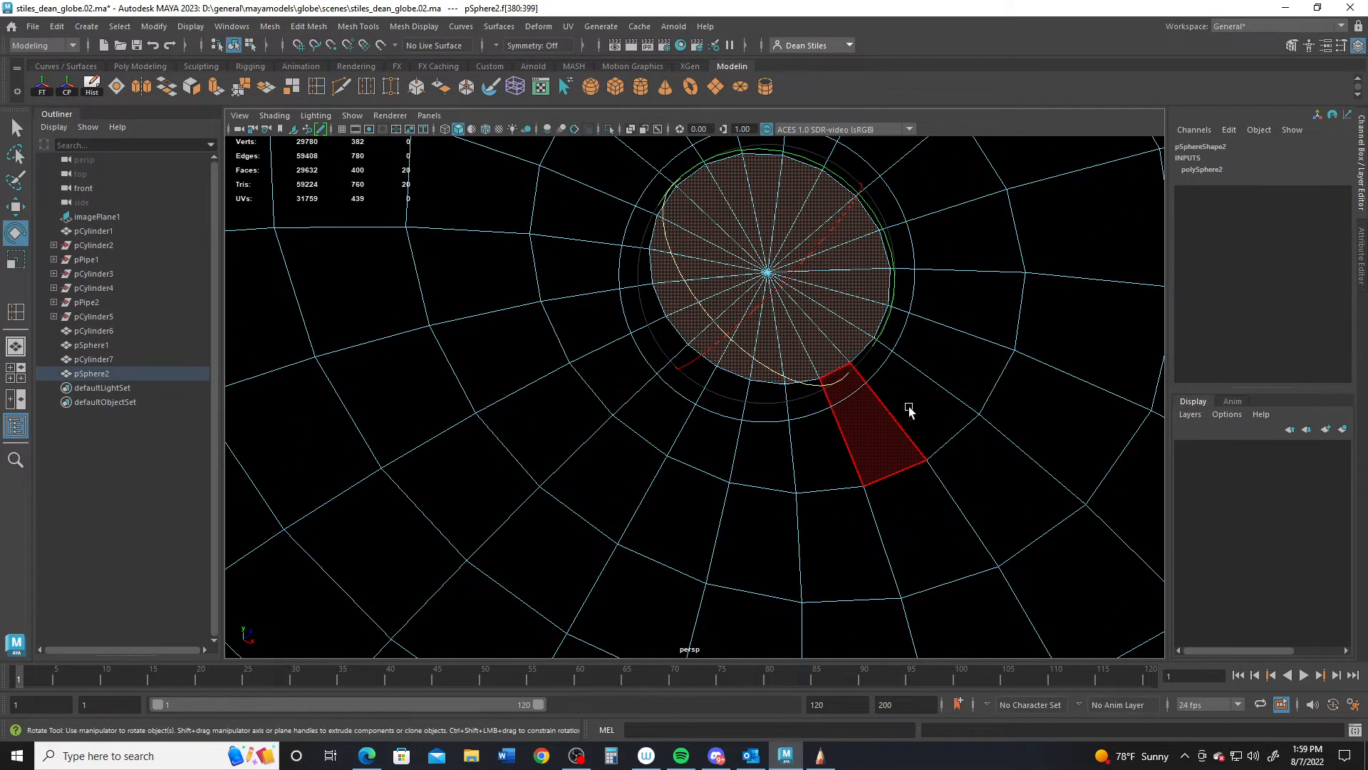
{"action": "right_click_drag", "start_coordinate": [910, 410], "coordinate": [603, 383], "text": "alt"}
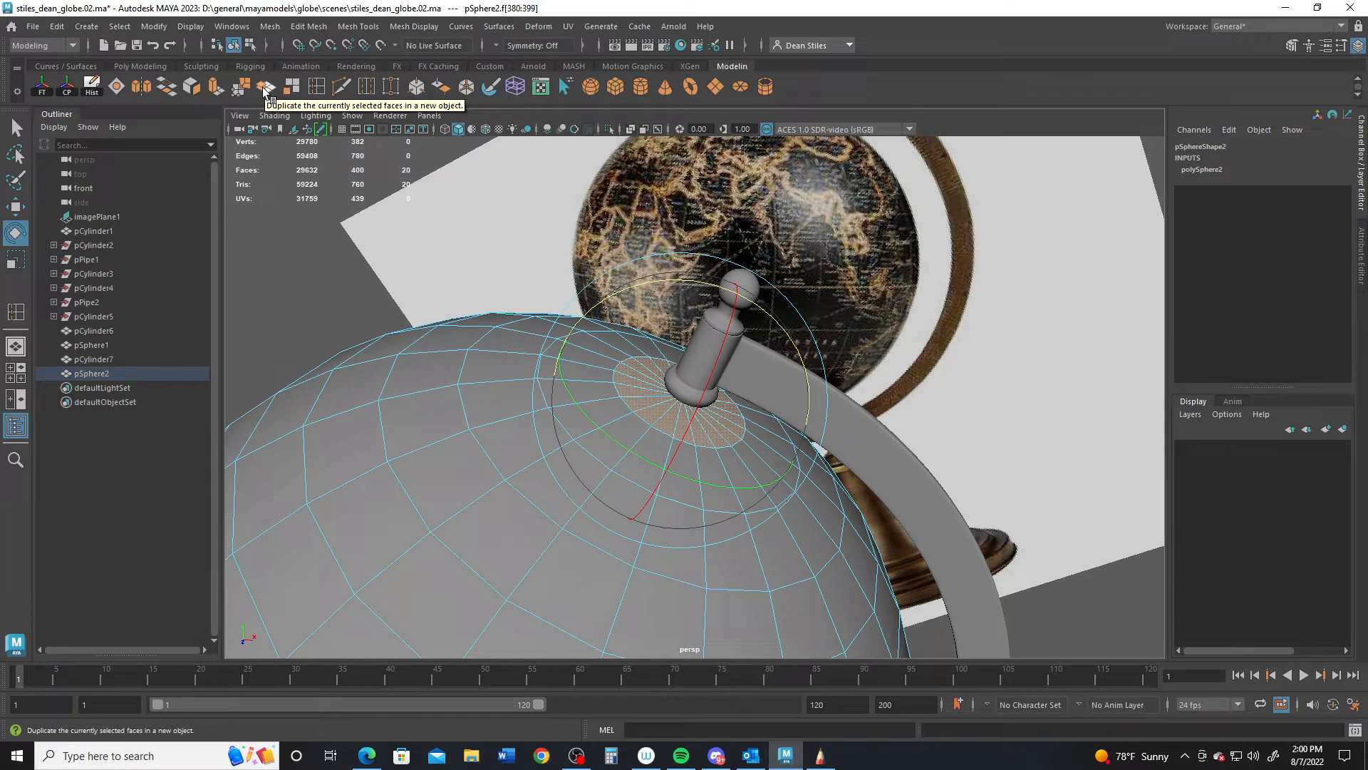
{"action": "left_click", "coordinate": [308, 26]}
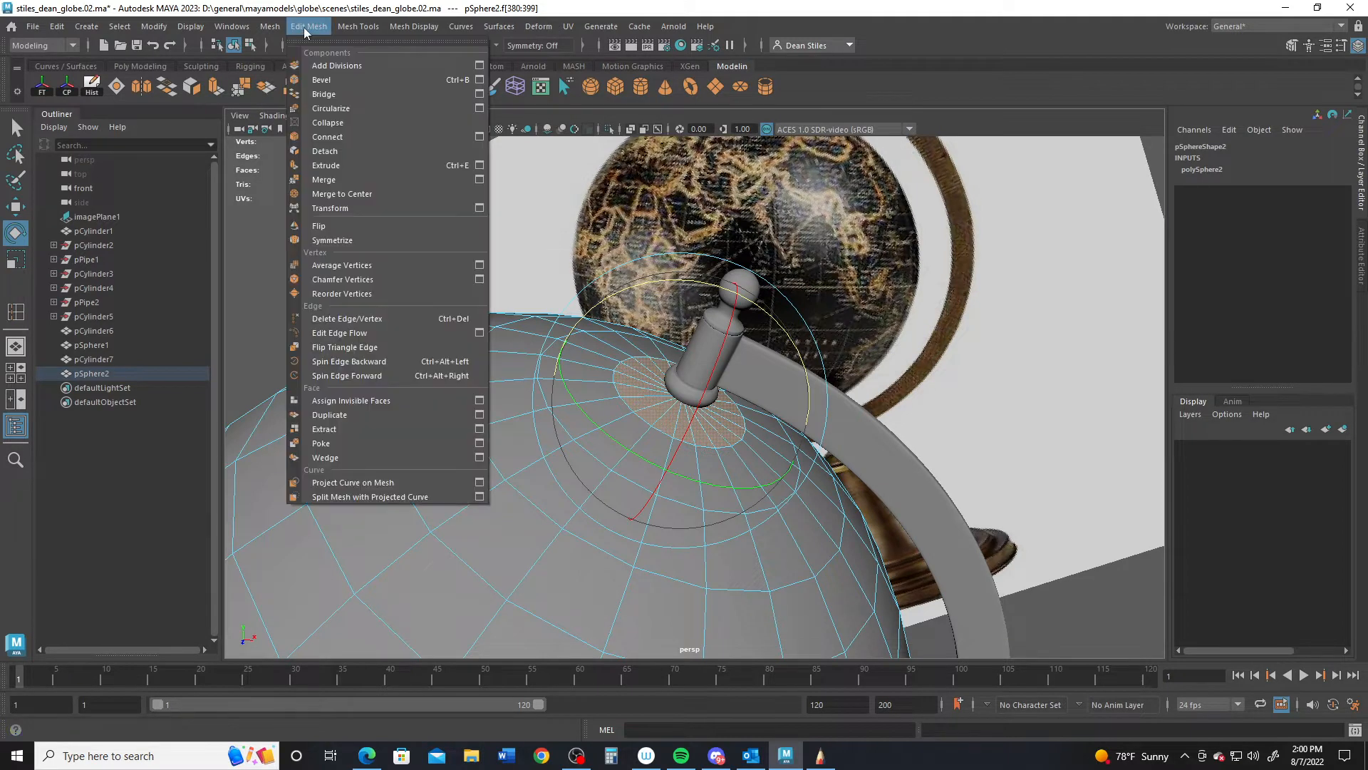
{"action": "left_click", "coordinate": [330, 415]}
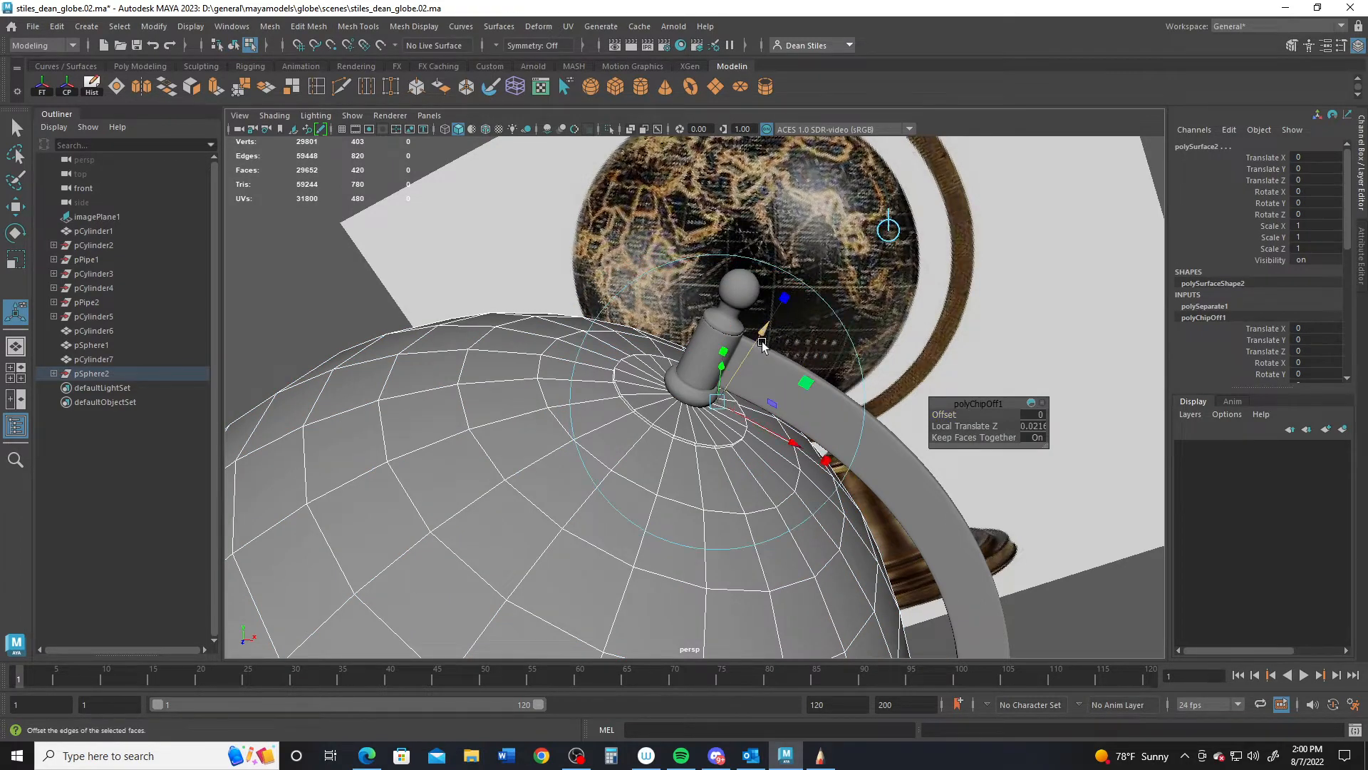
- Select polySurface2, centre its pivot and raise it 0.035 in Y
{"action": "key", "text": "q"}
{"action": "right_click_drag", "start_coordinate": [637, 419], "coordinate": [734, 288]}
{"action": "left_click", "coordinate": [693, 412]}
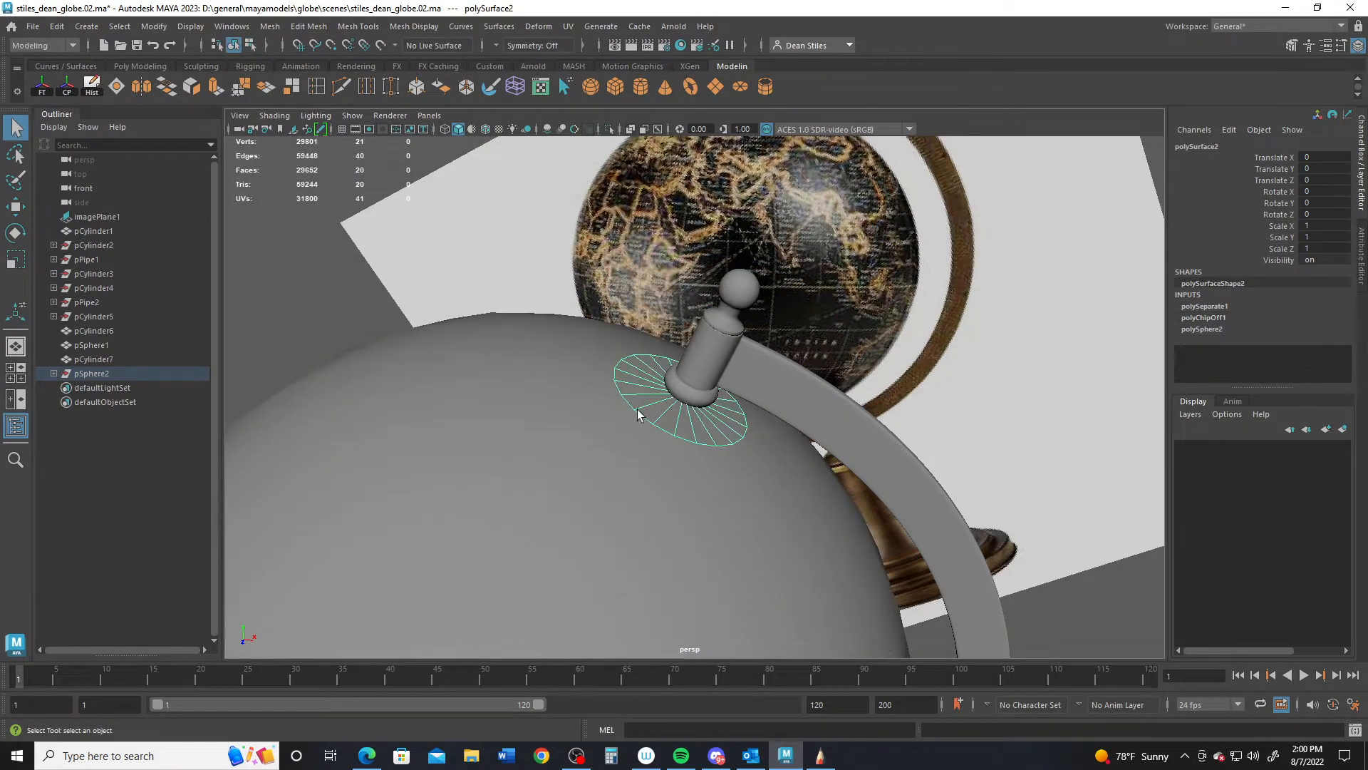
{"action": "left_click_drag", "start_coordinate": [638, 410], "coordinate": [742, 480], "text": "alt"}
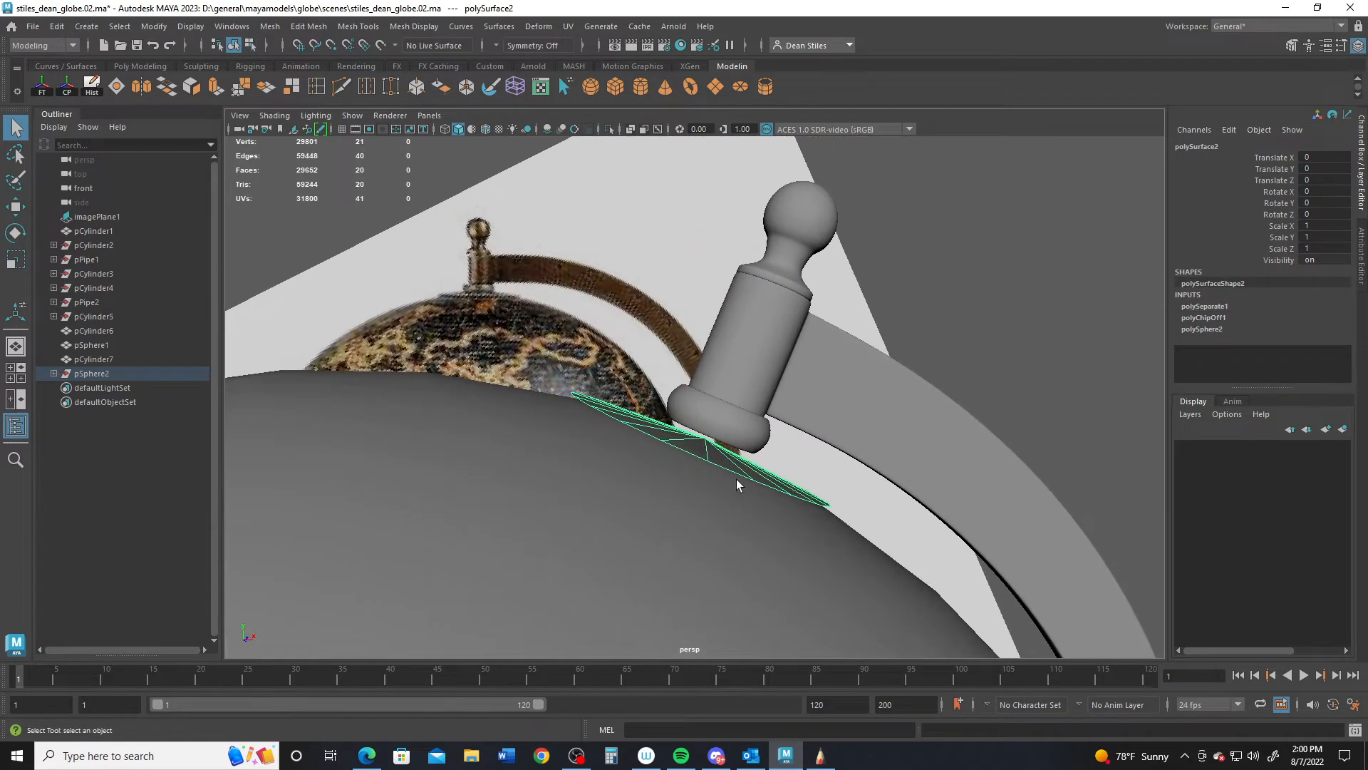
{"action": "key", "text": "w"}
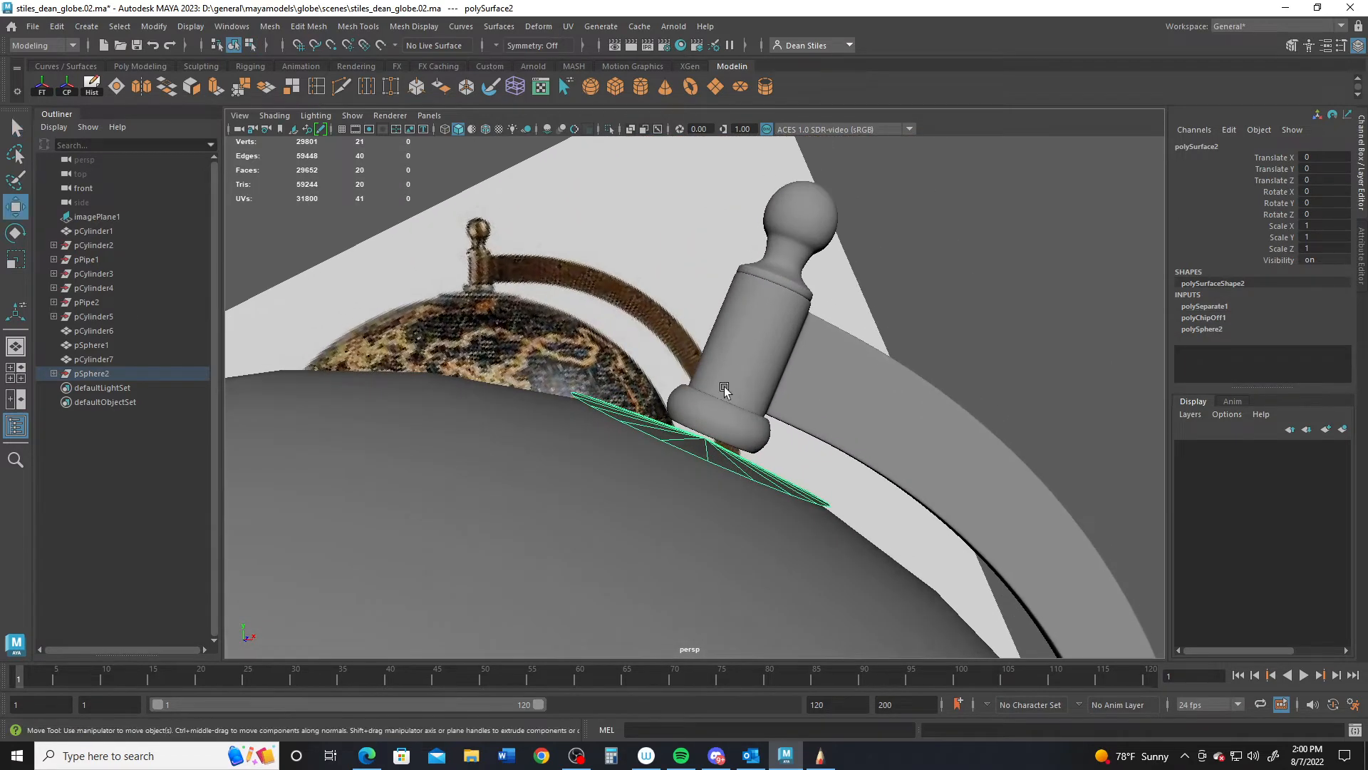
{"action": "left_click", "coordinate": [65, 91]}
{"action": "mouse_move", "coordinate": [757, 325]}
{"action": "left_mouse_down"}
{"action": "mouse_move", "coordinate": [781, 382]}
{"action": "mouse_move", "coordinate": [741, 412]}
{"action": "mouse_move", "coordinate": [769, 321]}
{"action": "left_mouse_up"}
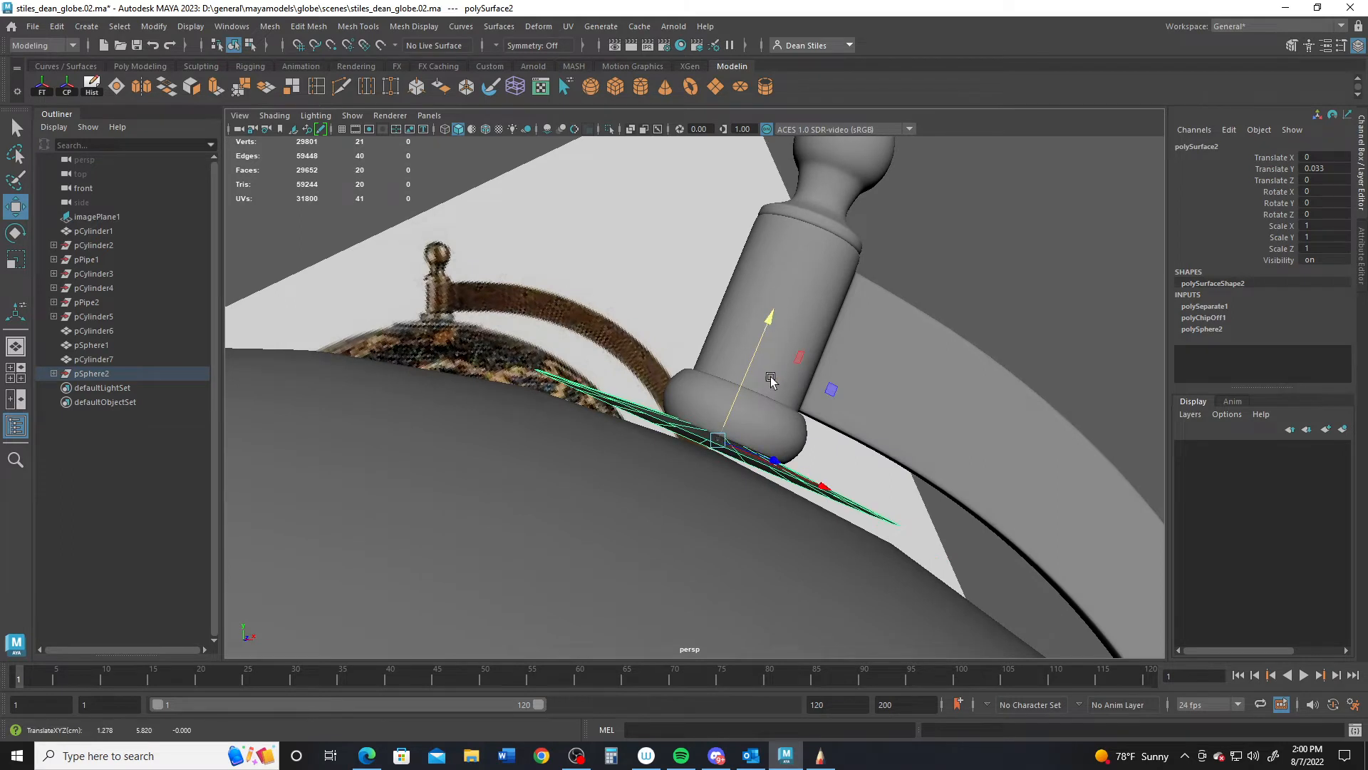
{"action": "left_click_drag", "start_coordinate": [770, 380], "coordinate": [753, 379], "text": "alt"}
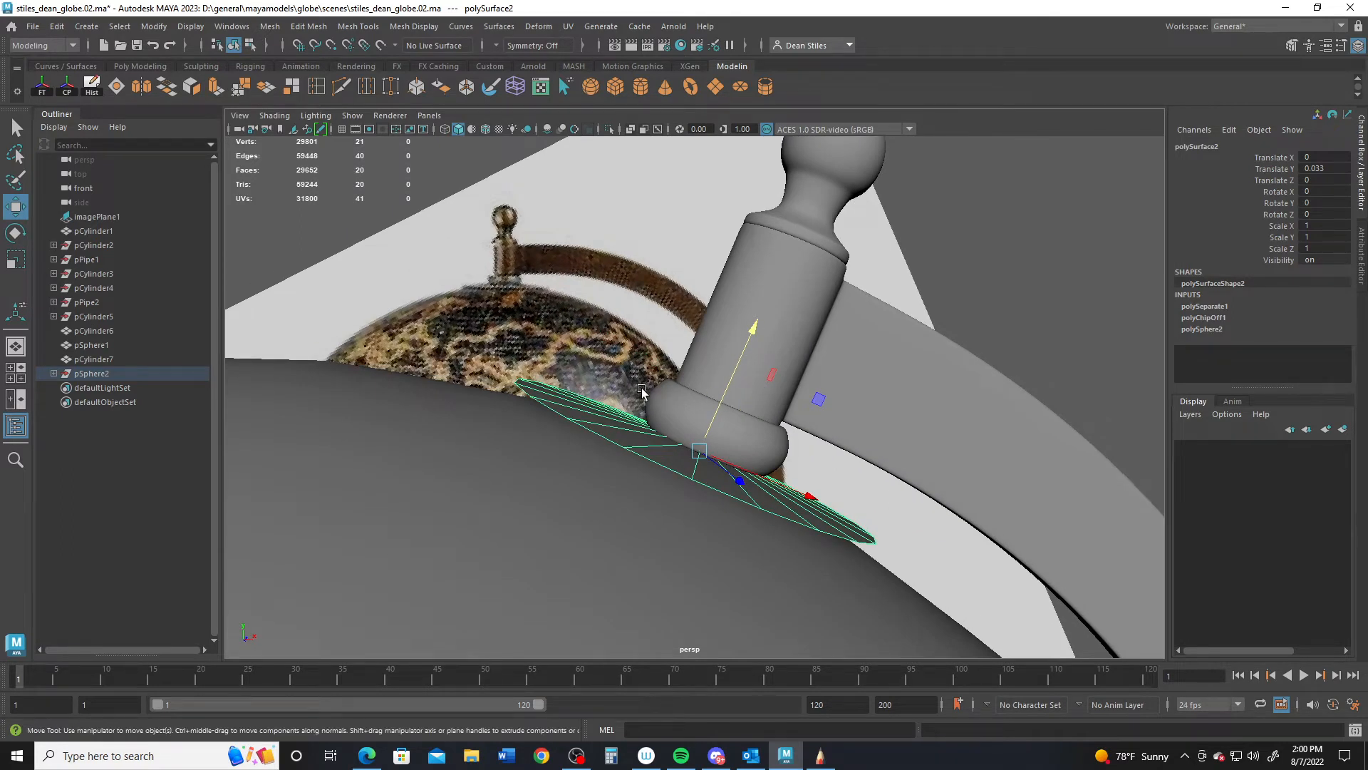
- Extrude the cap faces to give the washer thickness
{"action": "left_click", "coordinate": [214, 91]}
{"action": "left_click_drag", "start_coordinate": [803, 394], "coordinate": [824, 392]}
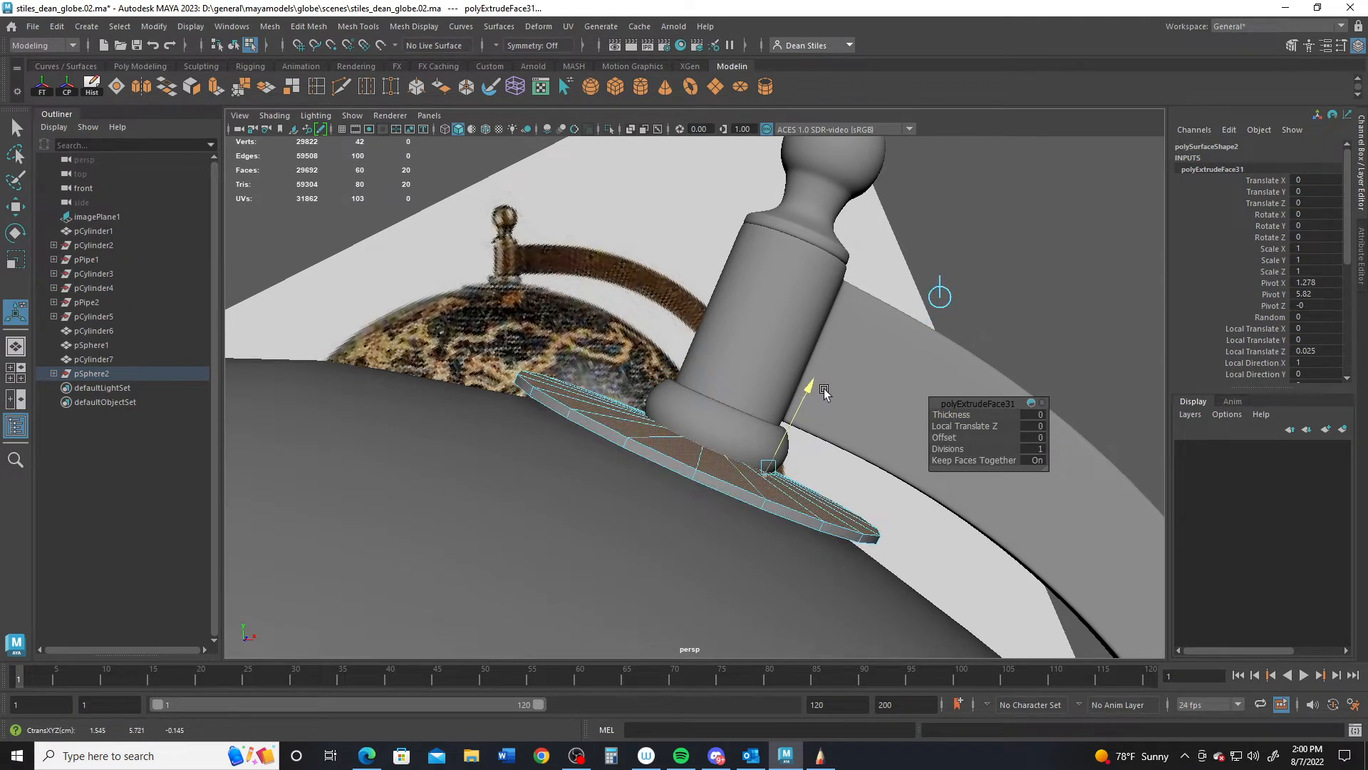
{"action": "right_click_drag", "start_coordinate": [605, 409], "coordinate": [666, 312]}
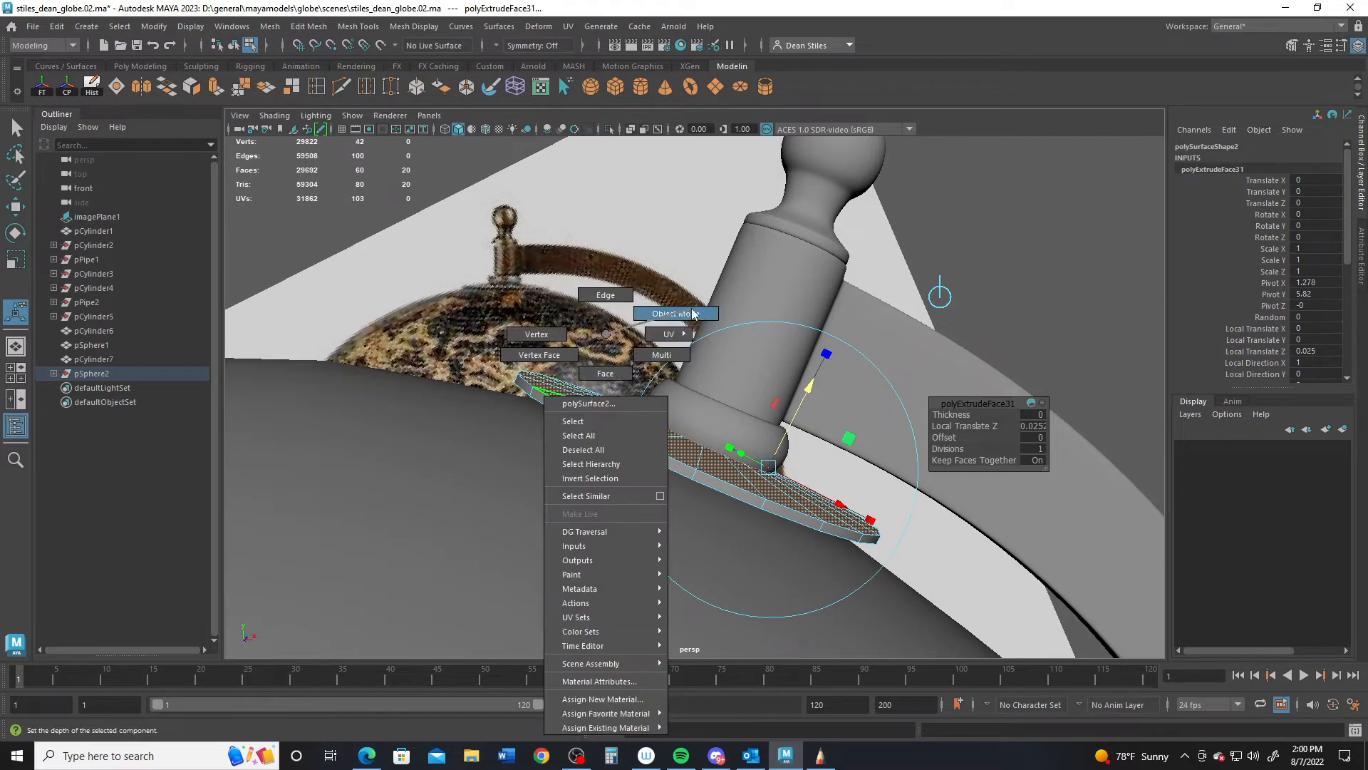
- Lower the washer slightly and widen it to 1.17 scale on X and Z
{"action": "key", "text": "w"}
{"action": "left_click_drag", "start_coordinate": [754, 329], "coordinate": [732, 567]}
{"action": "key", "text": "r"}
{"action": "left_click_drag", "start_coordinate": [703, 624], "coordinate": [659, 383]}
{"action": "key", "text": "3"}
{"action": "left_click", "coordinate": [643, 479]}
{"action": "key", "text": "1"}
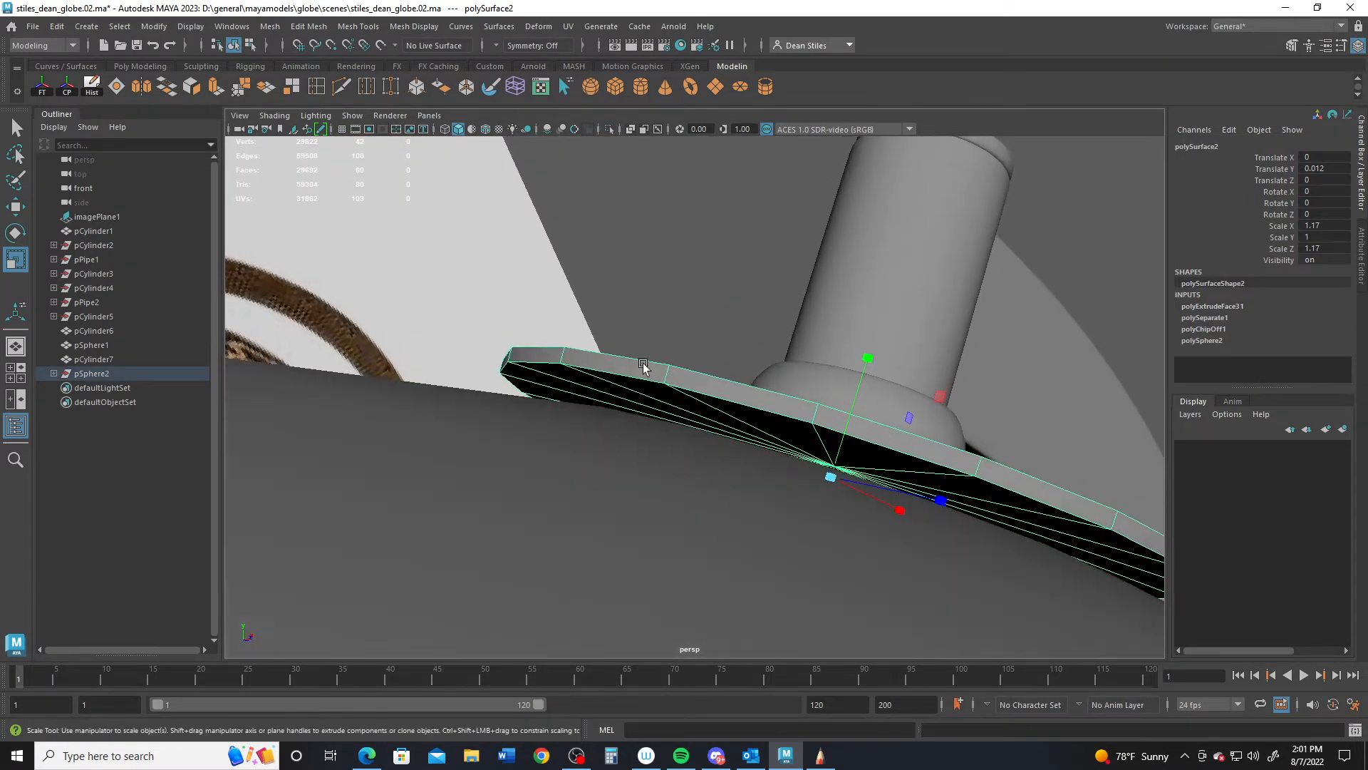
- Try an edge loop on the washer with smooth preview, then undo it
{"action": "double_click", "coordinate": [318, 86]}
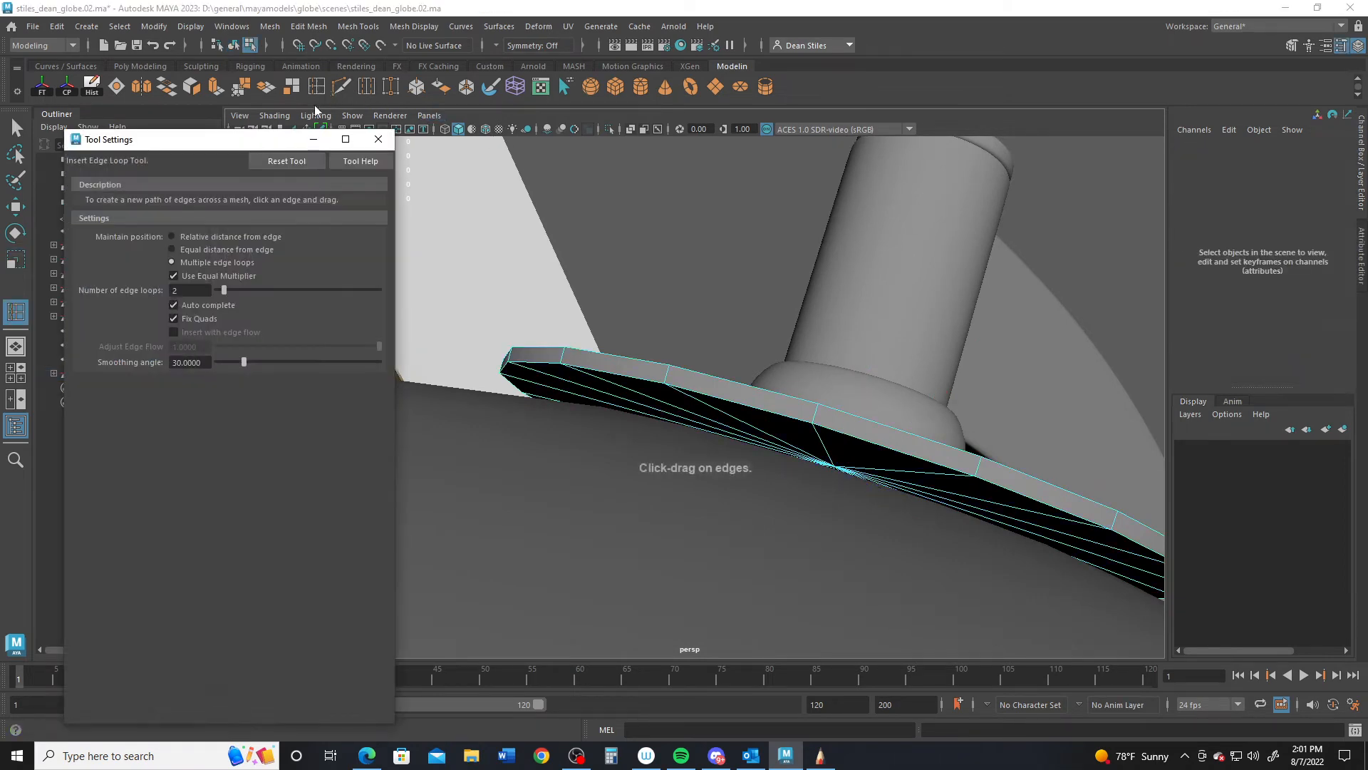
{"action": "left_click", "coordinate": [378, 139]}
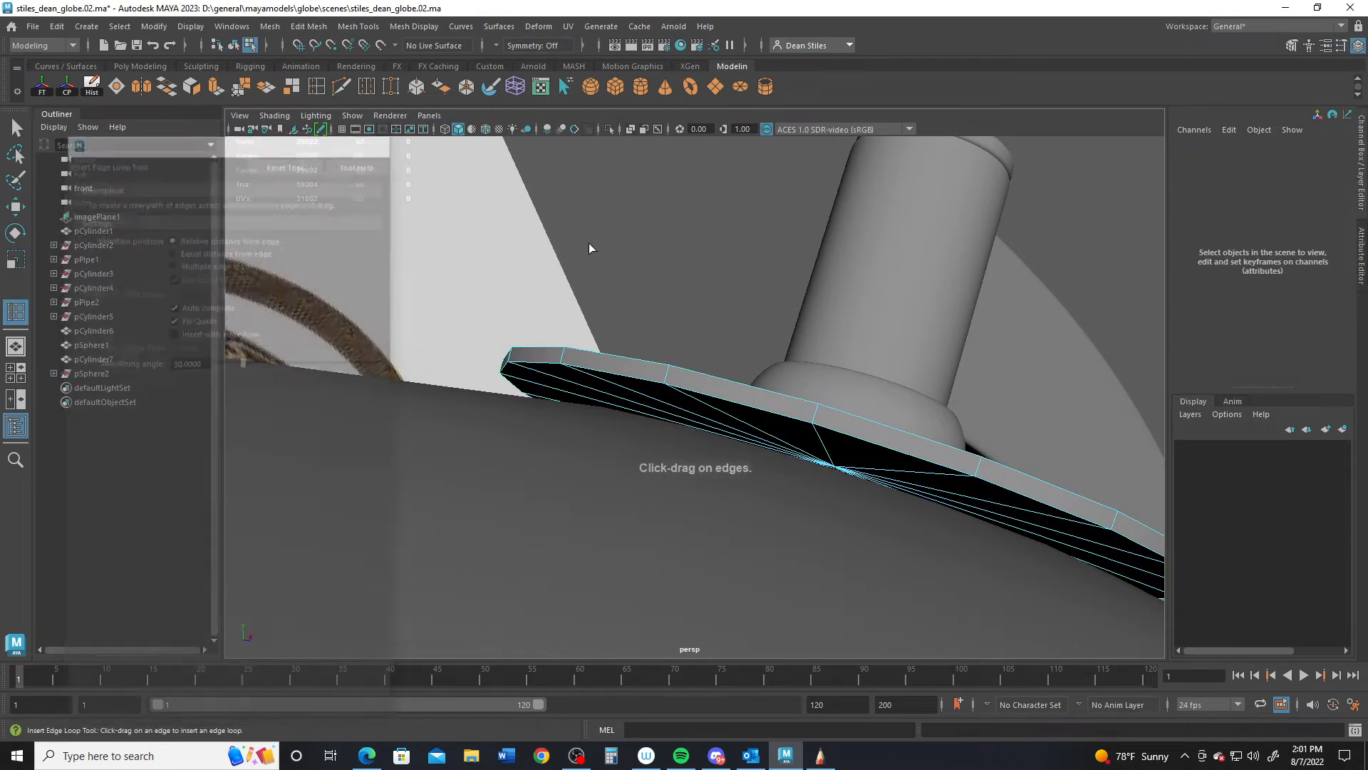
{"action": "left_click", "coordinate": [667, 376]}
{"action": "key", "text": "q"}
{"action": "right_click_drag", "start_coordinate": [703, 360], "coordinate": [797, 291]}
{"action": "key", "text": "3"}
{"action": "left_click", "coordinate": [709, 289]}
{"action": "left_click_drag", "start_coordinate": [711, 296], "coordinate": [652, 421], "text": "alt"}
{"action": "key", "text": "ctrl+z"}
{"action": "key", "text": "ctrl+z"}
{"action": "key", "text": "ctrl+z"}
- Add two edge loops along the washer's rim
{"action": "left_click", "coordinate": [16, 311]}
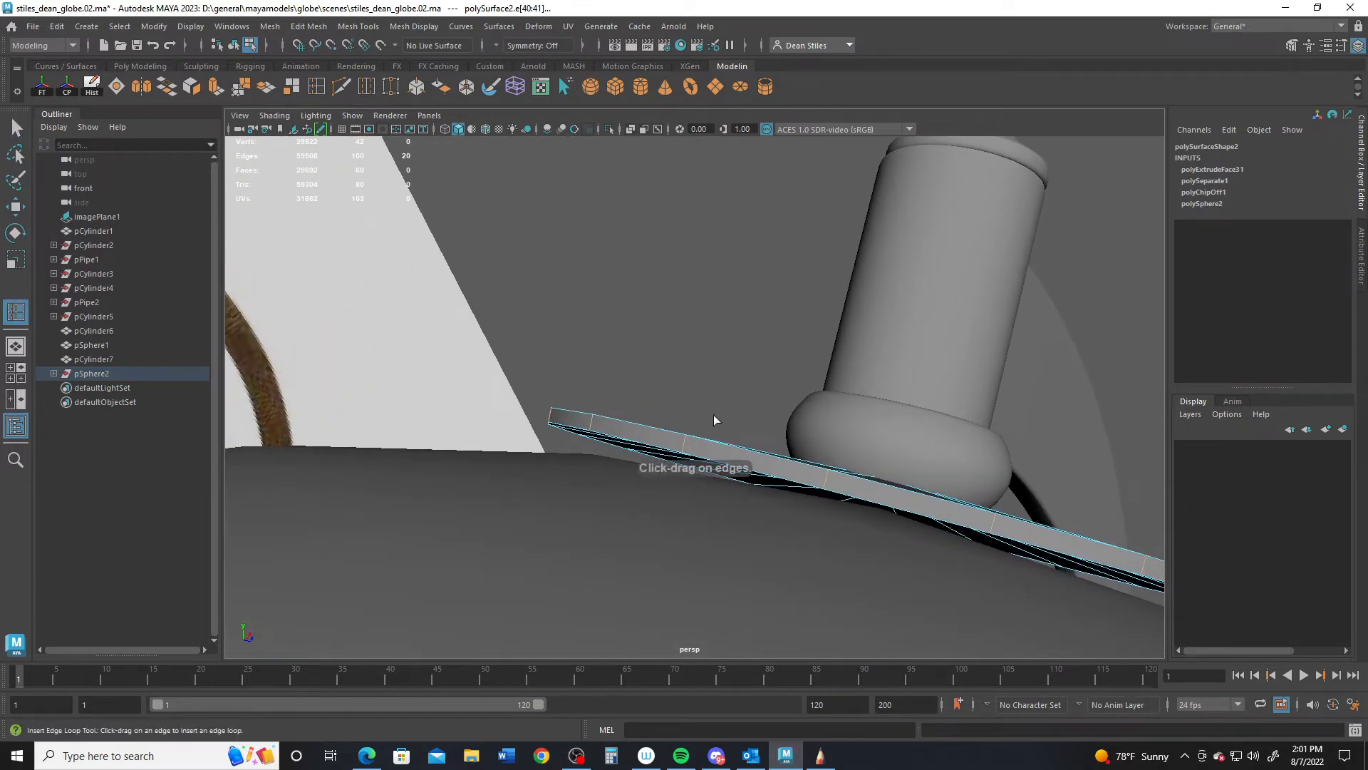
{"action": "left_click", "coordinate": [686, 446]}
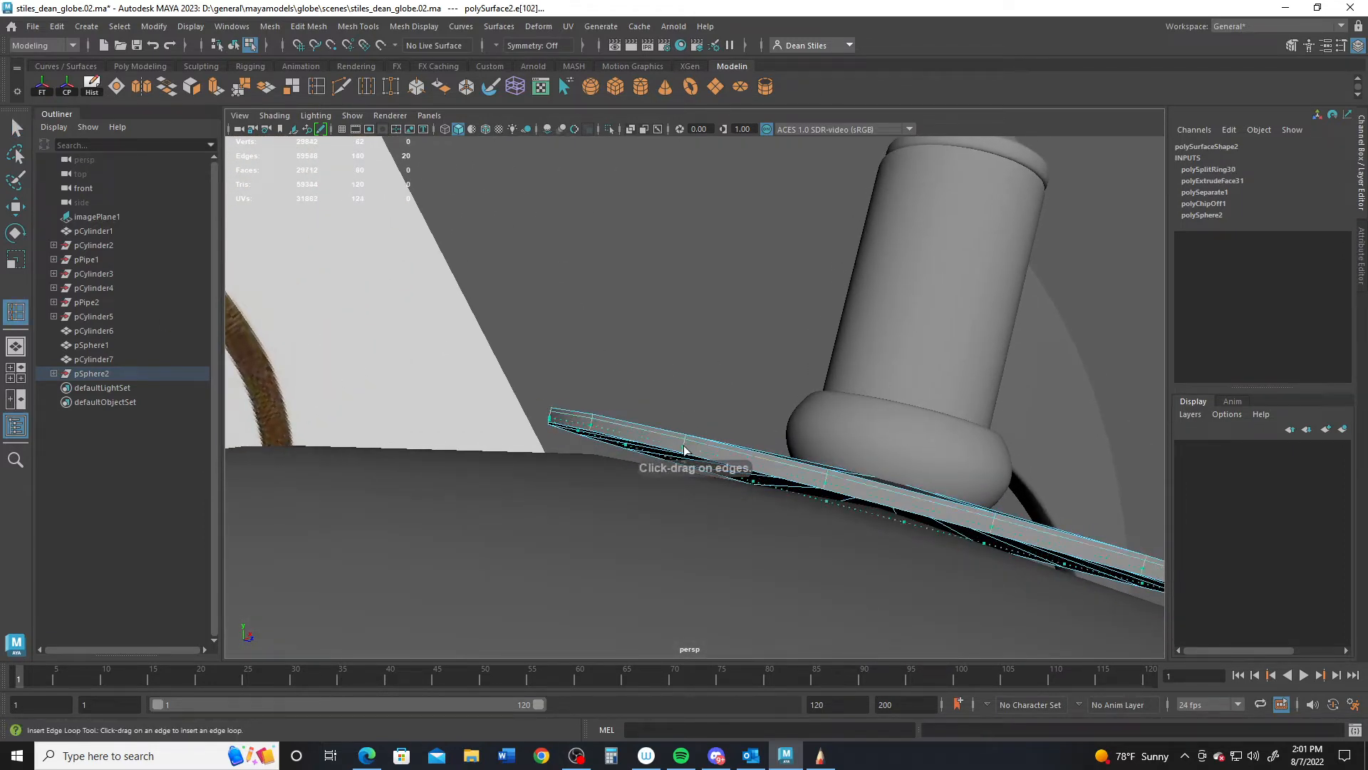
{"action": "left_click", "coordinate": [685, 451]}
{"action": "right_click_drag", "start_coordinate": [687, 337], "coordinate": [761, 313]}
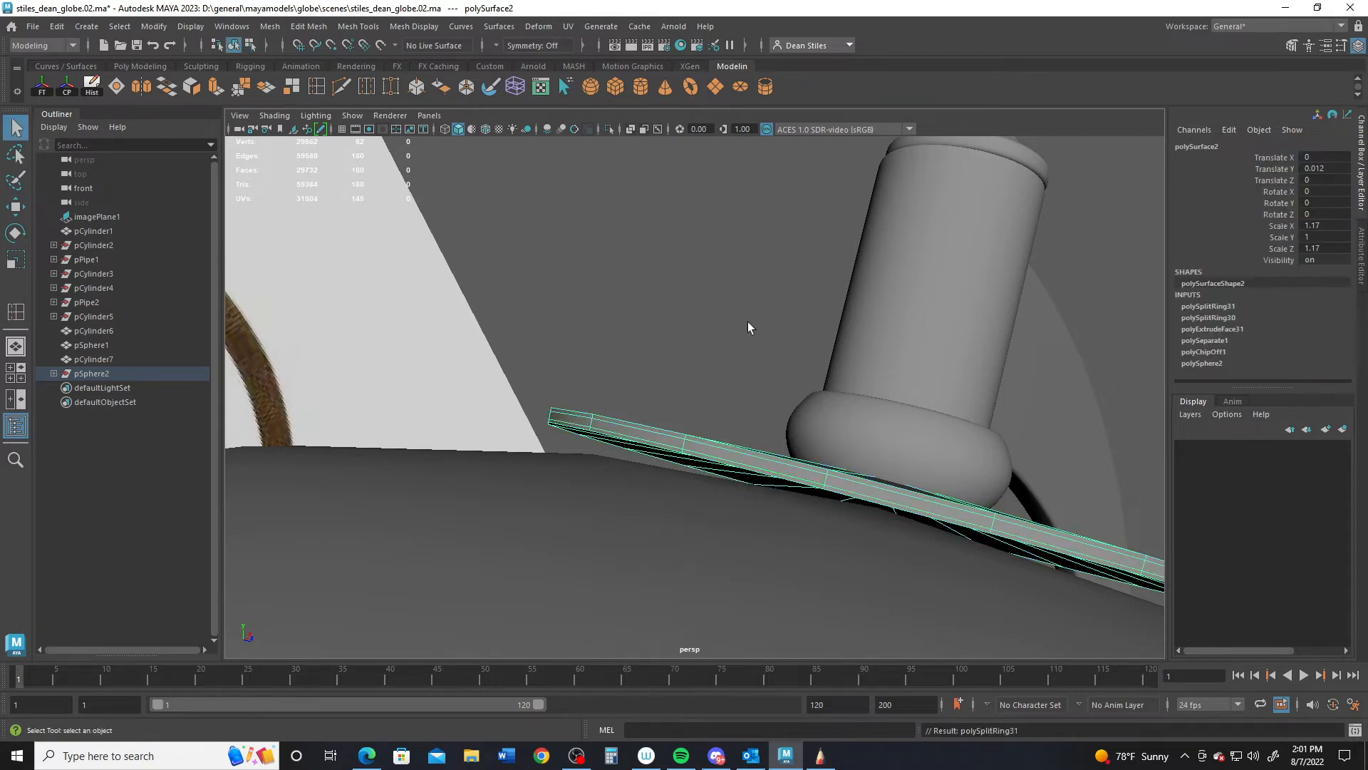
{"action": "left_click", "coordinate": [749, 328]}
{"action": "left_click_drag", "start_coordinate": [742, 330], "coordinate": [858, 476], "text": "alt"}
{"action": "right_click_drag", "start_coordinate": [748, 458], "coordinate": [765, 470], "text": "alt"}
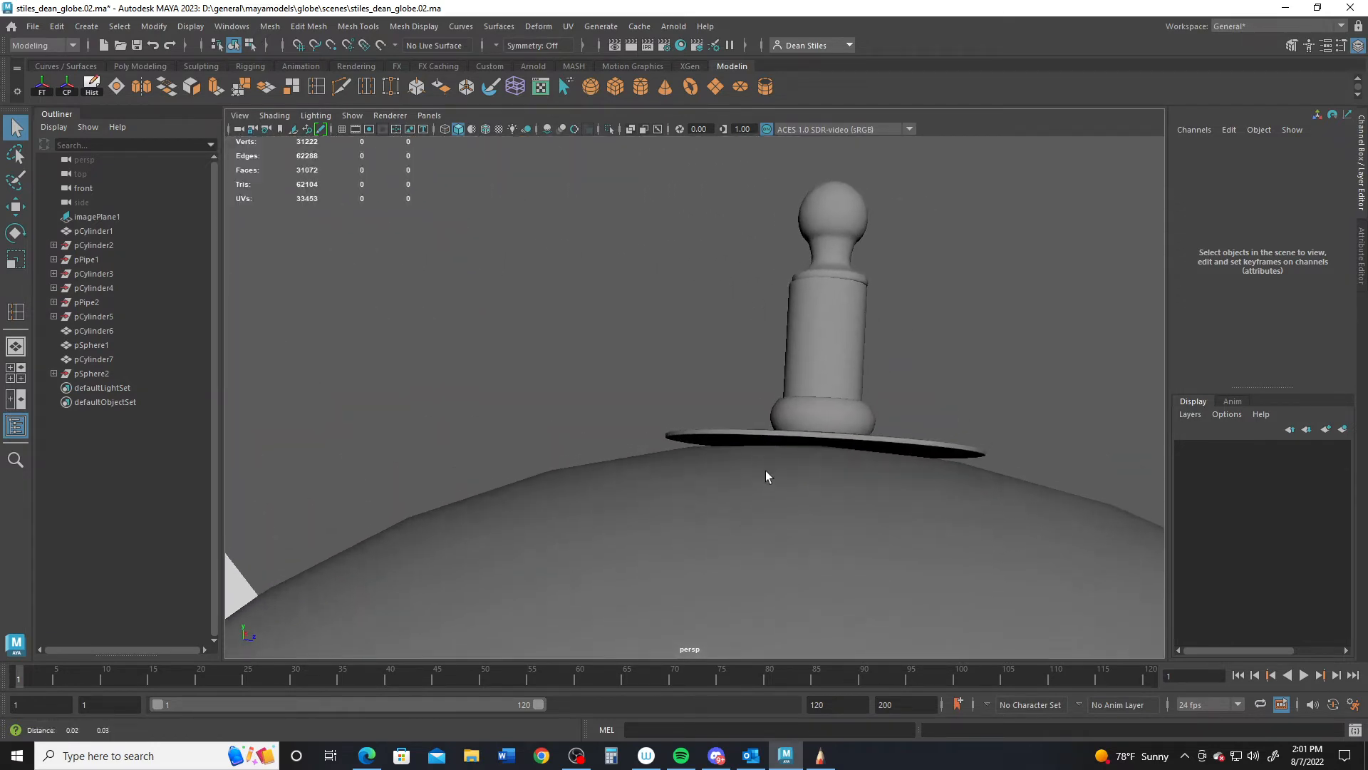
- Select the globe and preview it smoothed, viewing the disc and finial closely
{"action": "left_click", "coordinate": [759, 550]}
{"action": "key", "text": "3"}
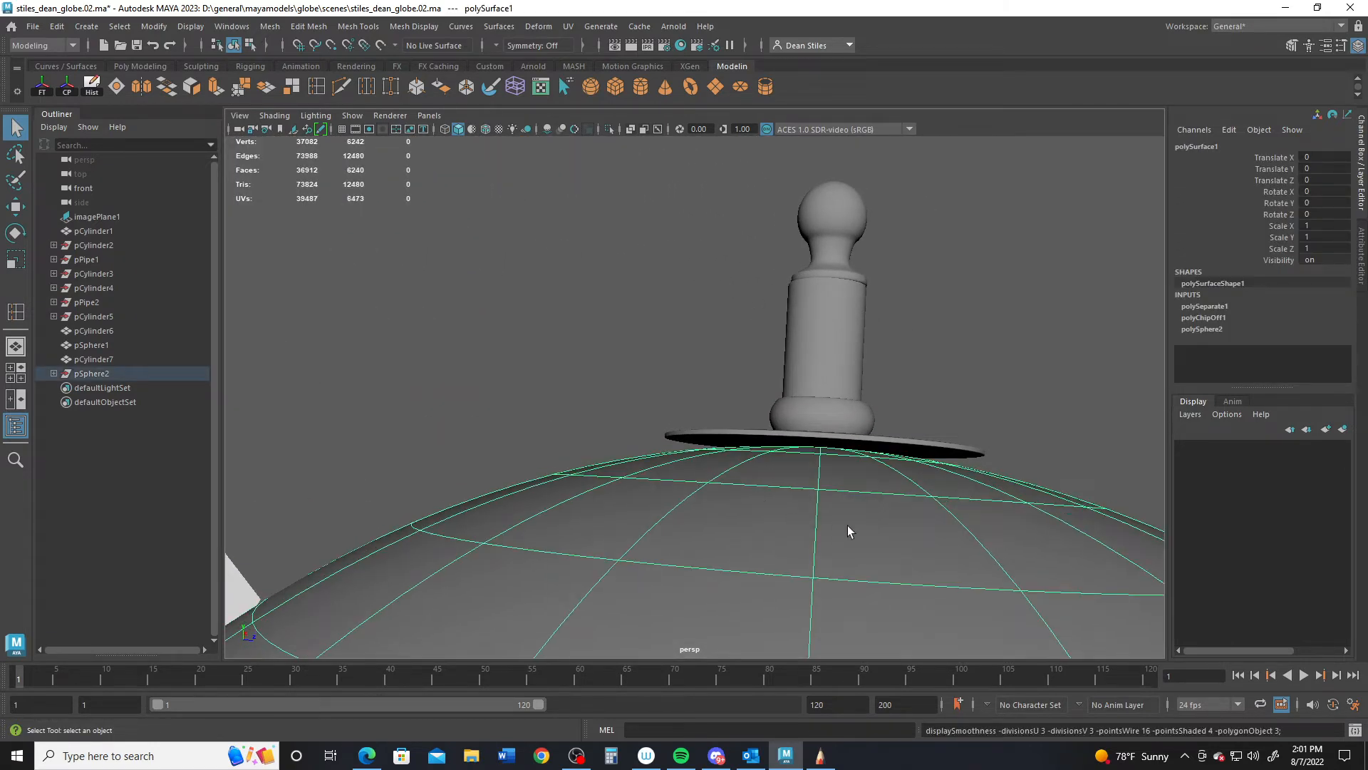
{"action": "left_click_drag", "start_coordinate": [847, 526], "coordinate": [738, 508], "text": "alt"}
{"action": "right_click_drag", "start_coordinate": [742, 509], "coordinate": [787, 524], "text": "alt"}
{"action": "left_click_drag", "start_coordinate": [788, 523], "coordinate": [742, 473], "text": "alt"}
- Raise vertices on the disc's edge to tilt the washer toward the globe's curve
{"action": "left_click", "coordinate": [630, 507]}
{"action": "right_click", "coordinate": [762, 460]}
{"action": "right_click_drag", "start_coordinate": [761, 459], "coordinate": [694, 336]}
{"action": "left_click_drag", "start_coordinate": [695, 371], "coordinate": [649, 467], "text": "alt"}
{"action": "key", "text": "w"}
{"action": "left_click_drag", "start_coordinate": [650, 532], "coordinate": [758, 439]}
{"action": "left_click_drag", "start_coordinate": [775, 336], "coordinate": [783, 326]}
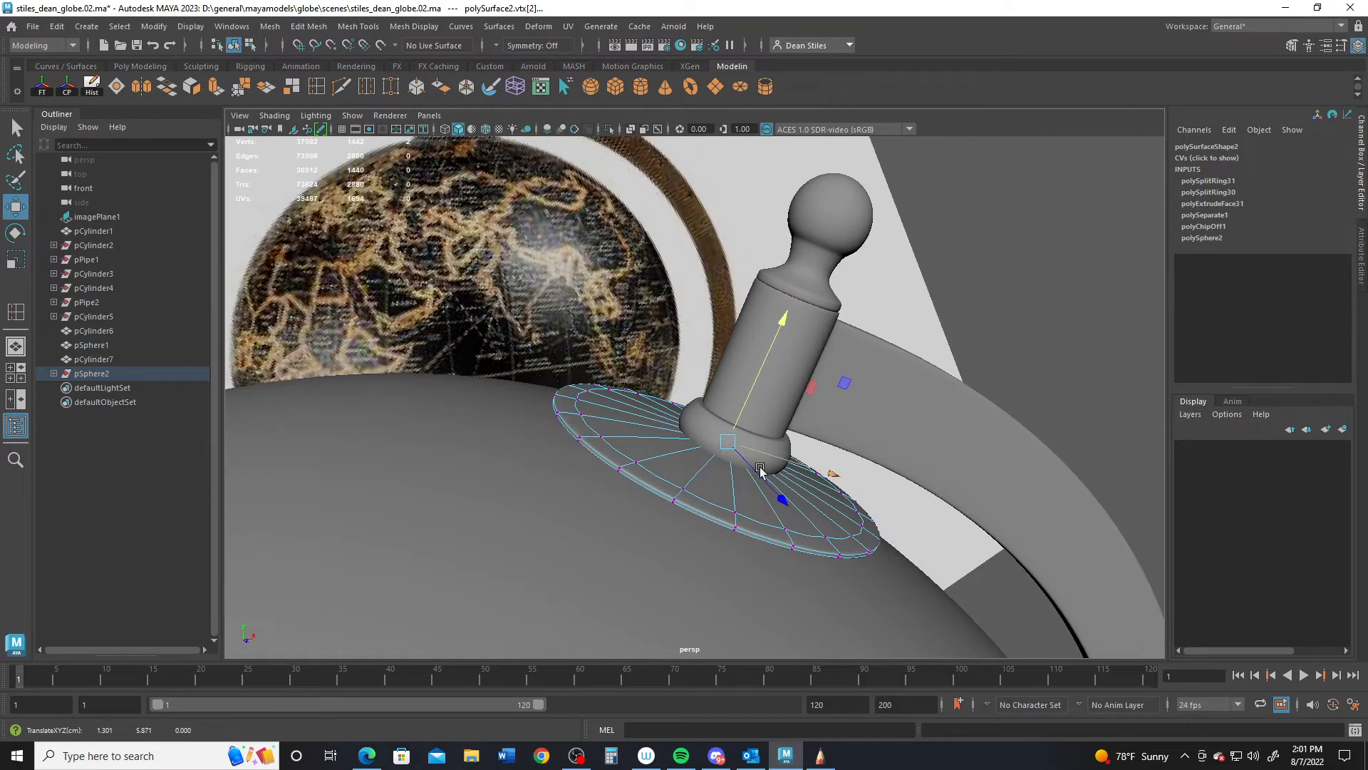
- Lower the whole washer disc onto the globe at Y -0.012
{"action": "right_click_drag", "start_coordinate": [706, 497], "coordinate": [786, 310]}
{"action": "left_click_drag", "start_coordinate": [772, 345], "coordinate": [669, 412]}
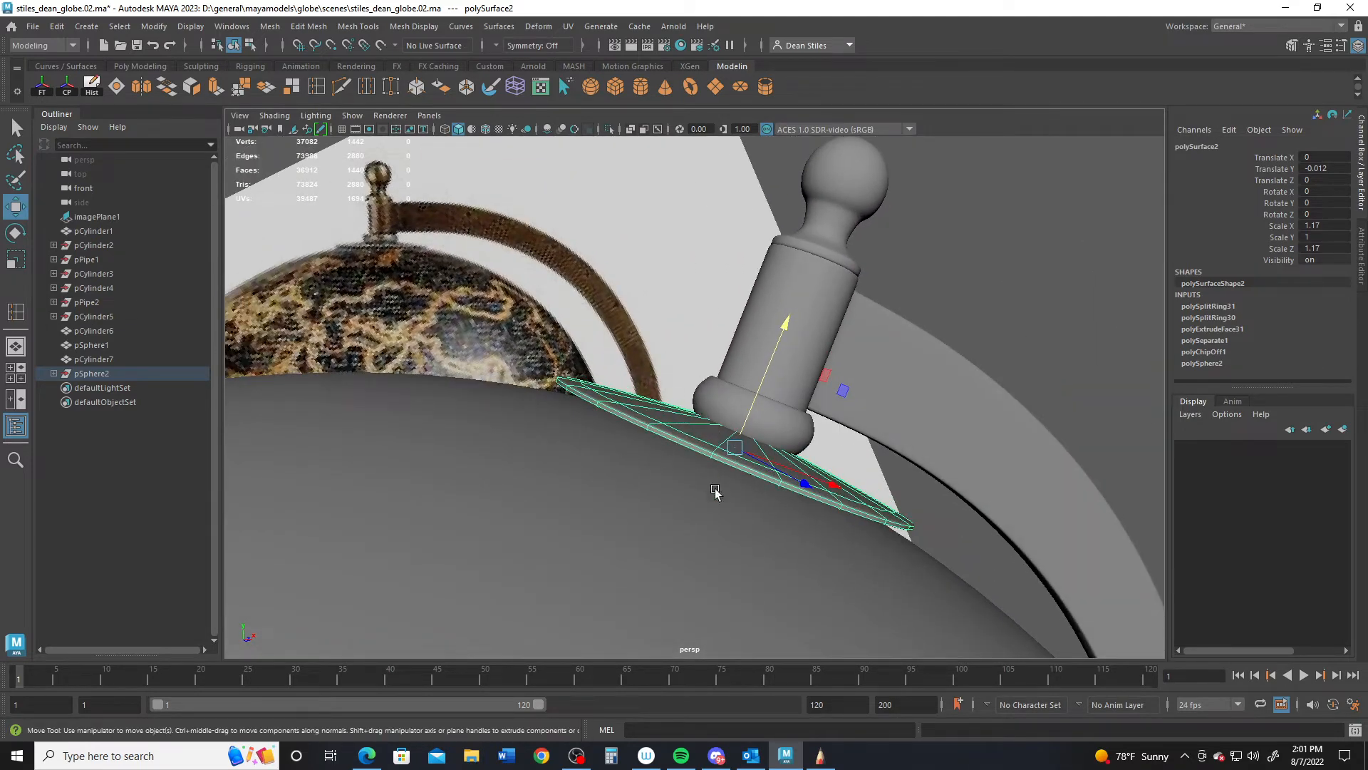
{"action": "left_click_drag", "start_coordinate": [716, 492], "coordinate": [761, 493], "text": "alt"}
{"action": "left_click", "coordinate": [718, 400]}
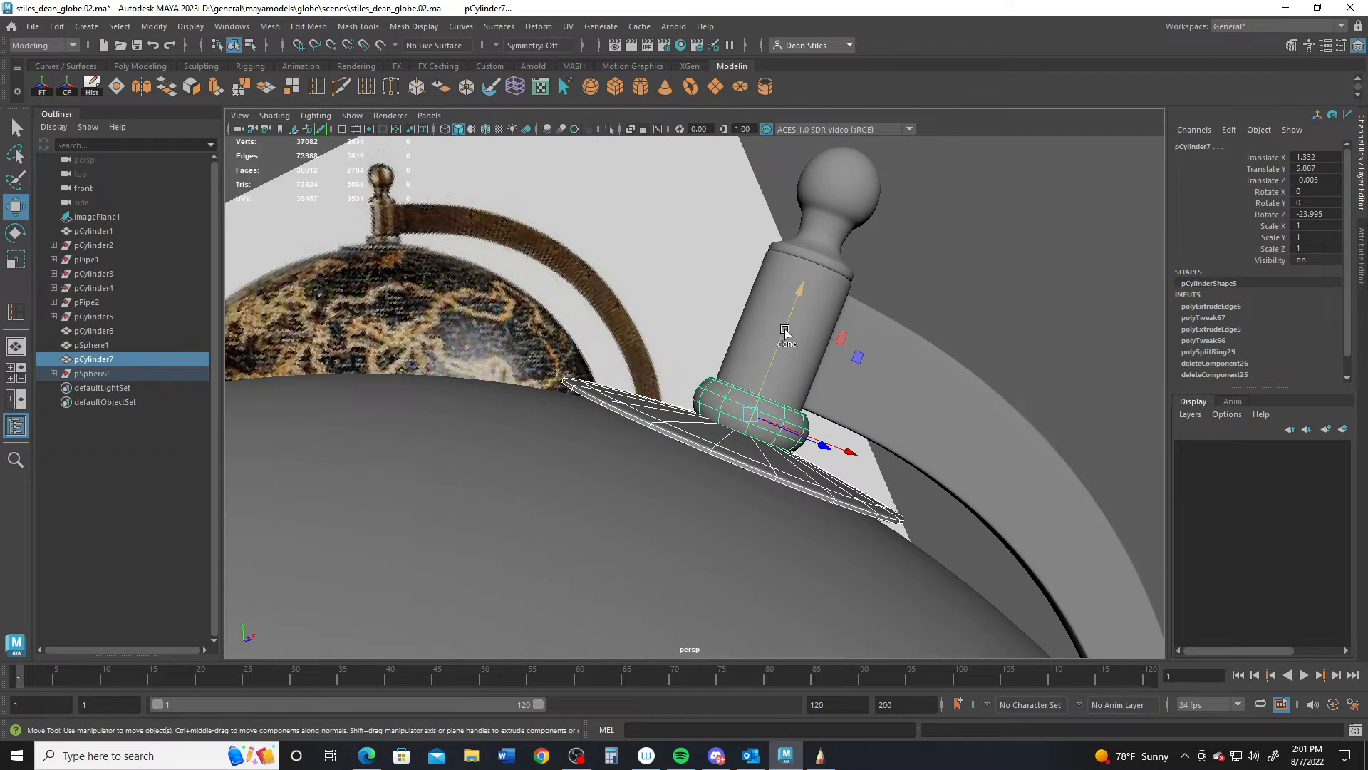
- Duplicate the top knob and collar, group them, and flip the group with Scale Y -1
{"action": "left_click", "coordinate": [827, 203], "text": "shift"}
{"action": "left_click_drag", "start_coordinate": [827, 203], "coordinate": [683, 358], "text": "alt"}
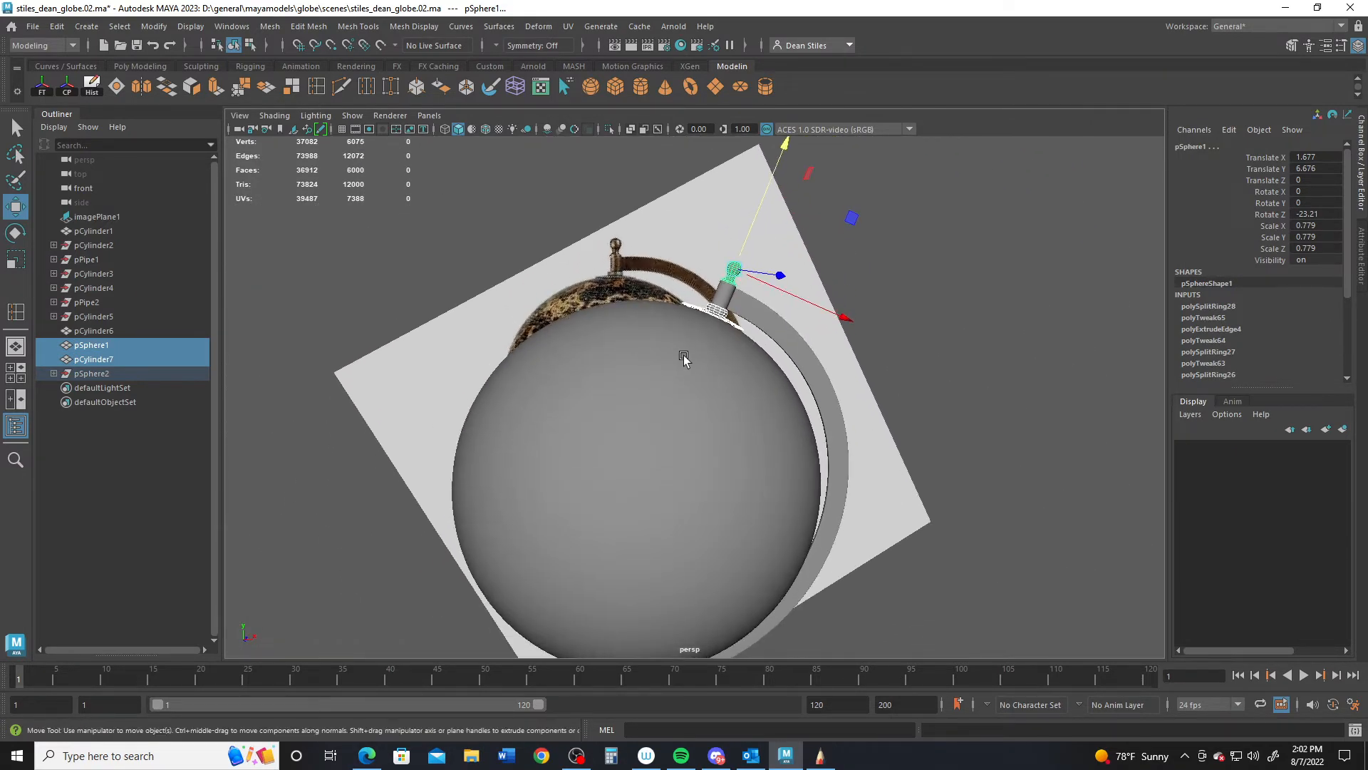
{"action": "key", "text": "ctrl+d"}
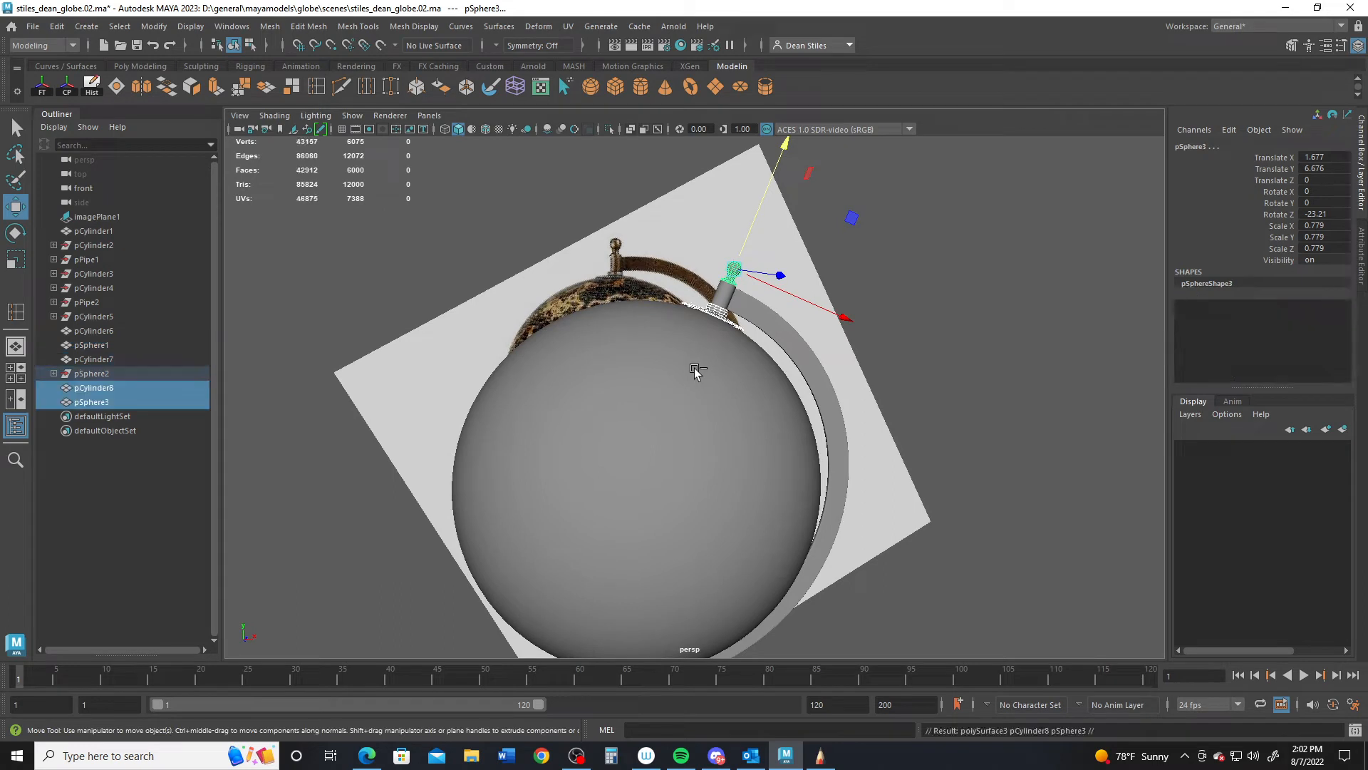
{"action": "key", "text": "ctrl+g"}
{"action": "left_click_drag", "start_coordinate": [675, 378], "coordinate": [644, 303], "text": "alt"}
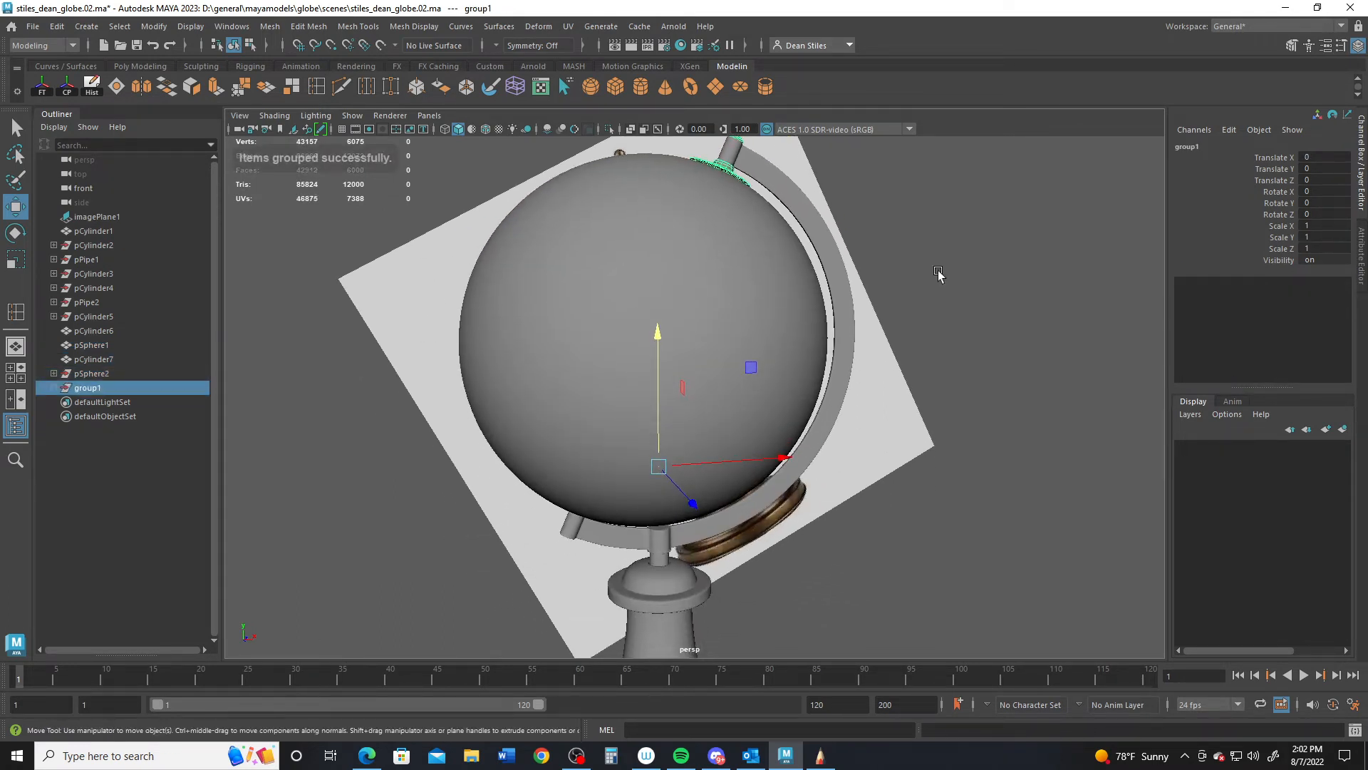
{"action": "left_click", "coordinate": [1323, 237]}
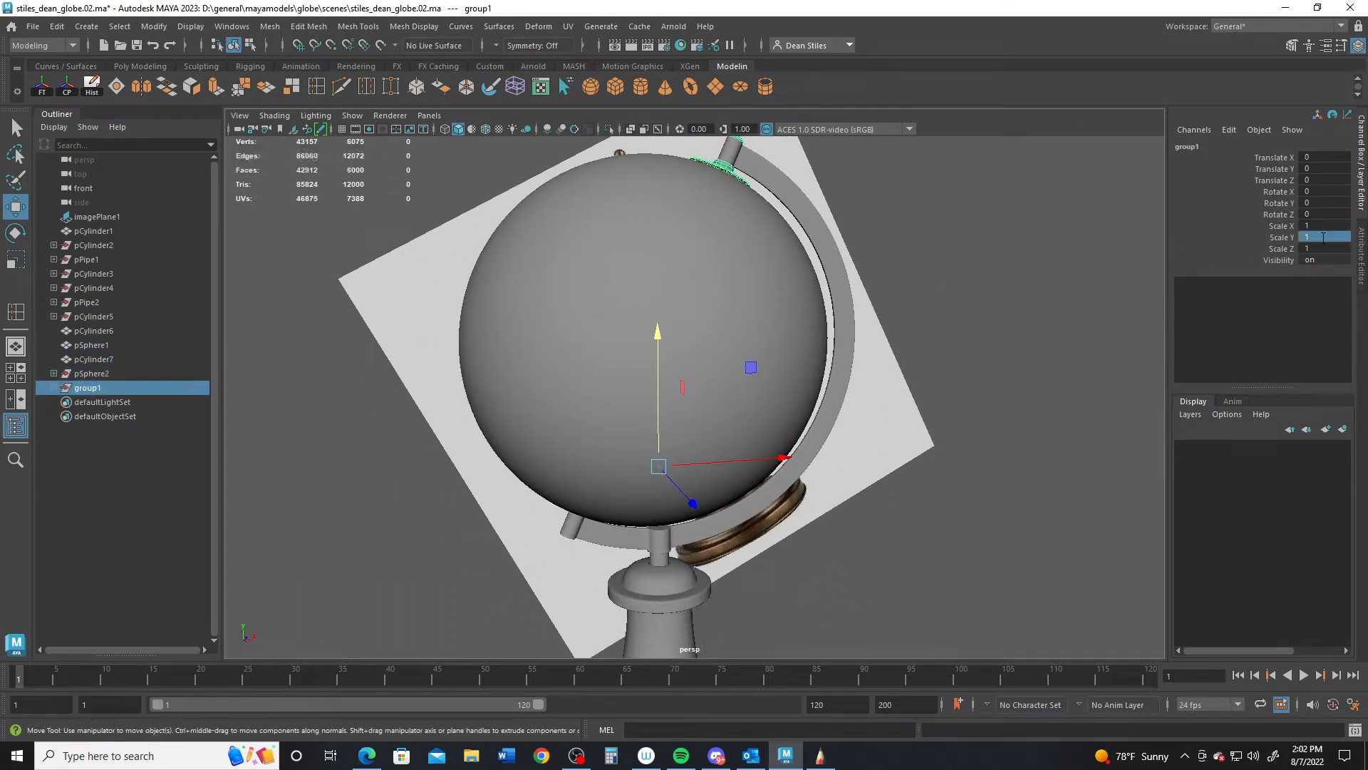
{"action": "type", "text": "-1"}
{"action": "key", "text": "Return"}
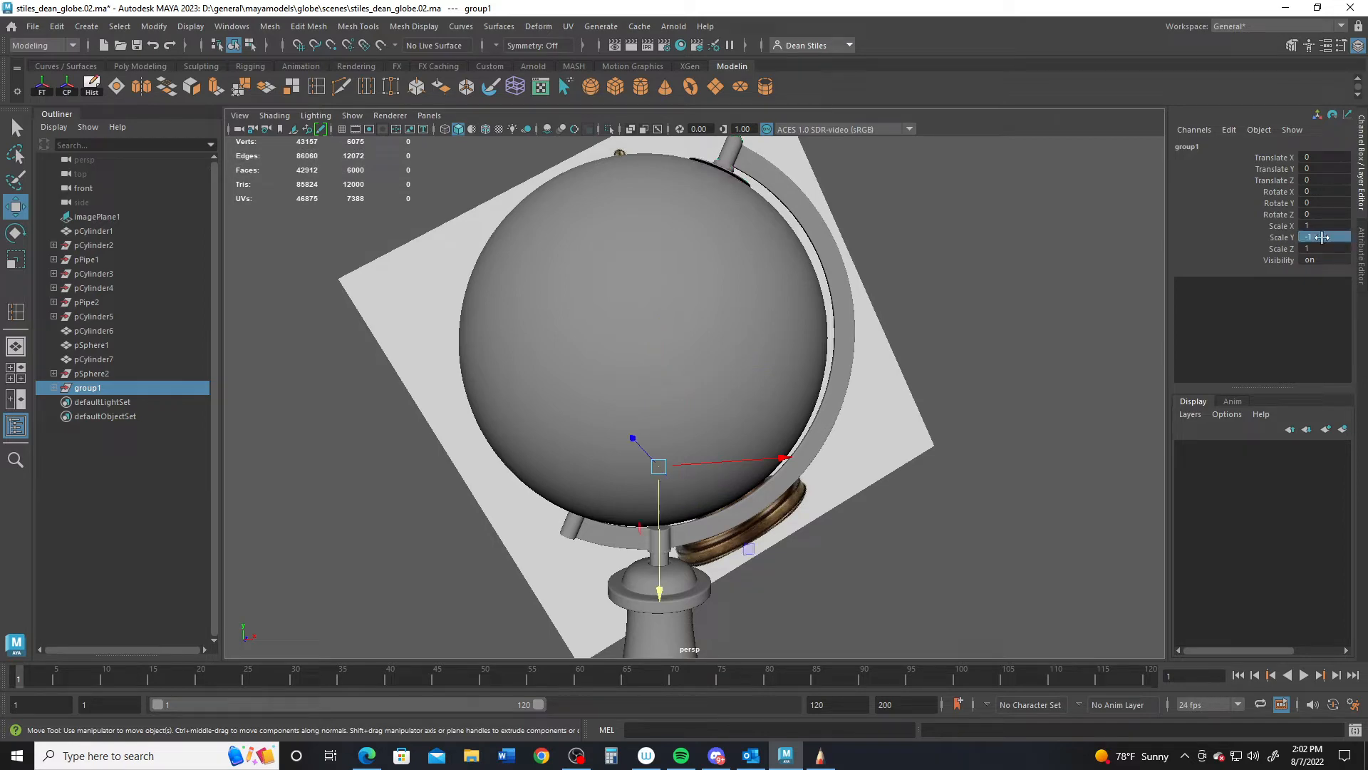
- Move the flipped group down and left in the front view
{"action": "left_click_drag", "start_coordinate": [1005, 404], "coordinate": [548, 557], "text": "alt"}
{"action": "key", "text": "space"}
{"action": "key", "text": "space"}
{"action": "scroll", "coordinate": [663, 529], "scroll_direction": "up", "scroll_amount": 1}
{"action": "middle_click_drag", "start_coordinate": [688, 541], "coordinate": [779, 375], "text": "alt"}
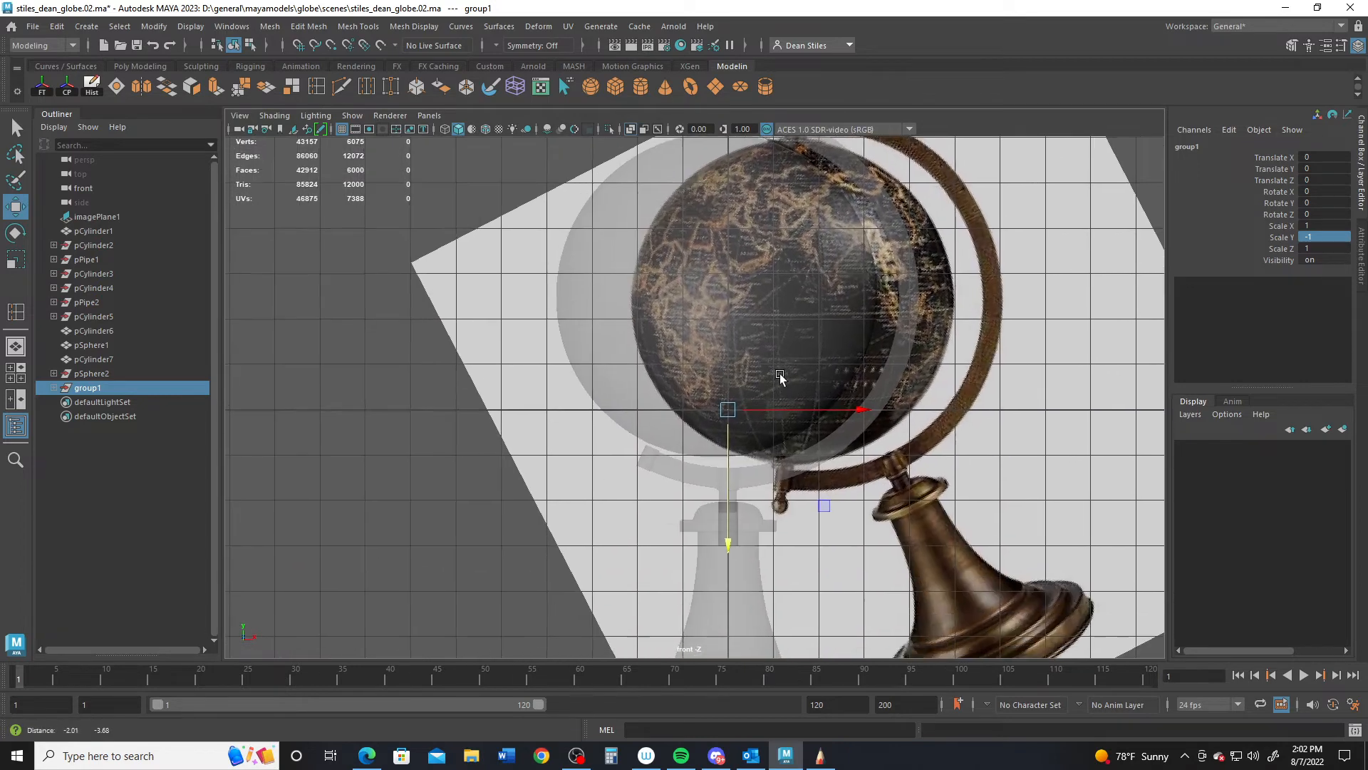
{"action": "left_click_drag", "start_coordinate": [824, 506], "coordinate": [675, 562]}
{"action": "middle_click_drag", "start_coordinate": [768, 367], "coordinate": [748, 430], "text": "alt"}
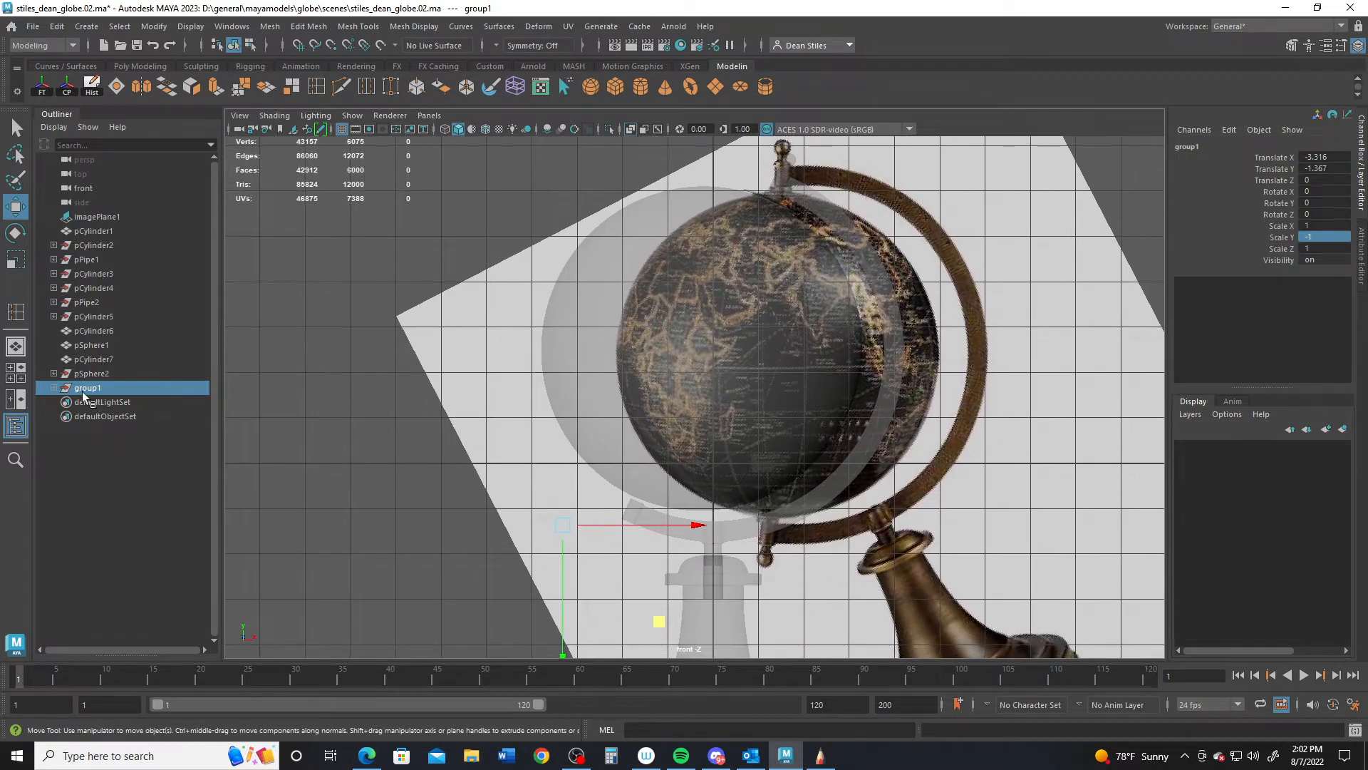
- Delete the three pieces inside group1 and then the empty group1
{"action": "left_click", "coordinate": [53, 387]}
{"action": "left_click", "coordinate": [102, 402]}
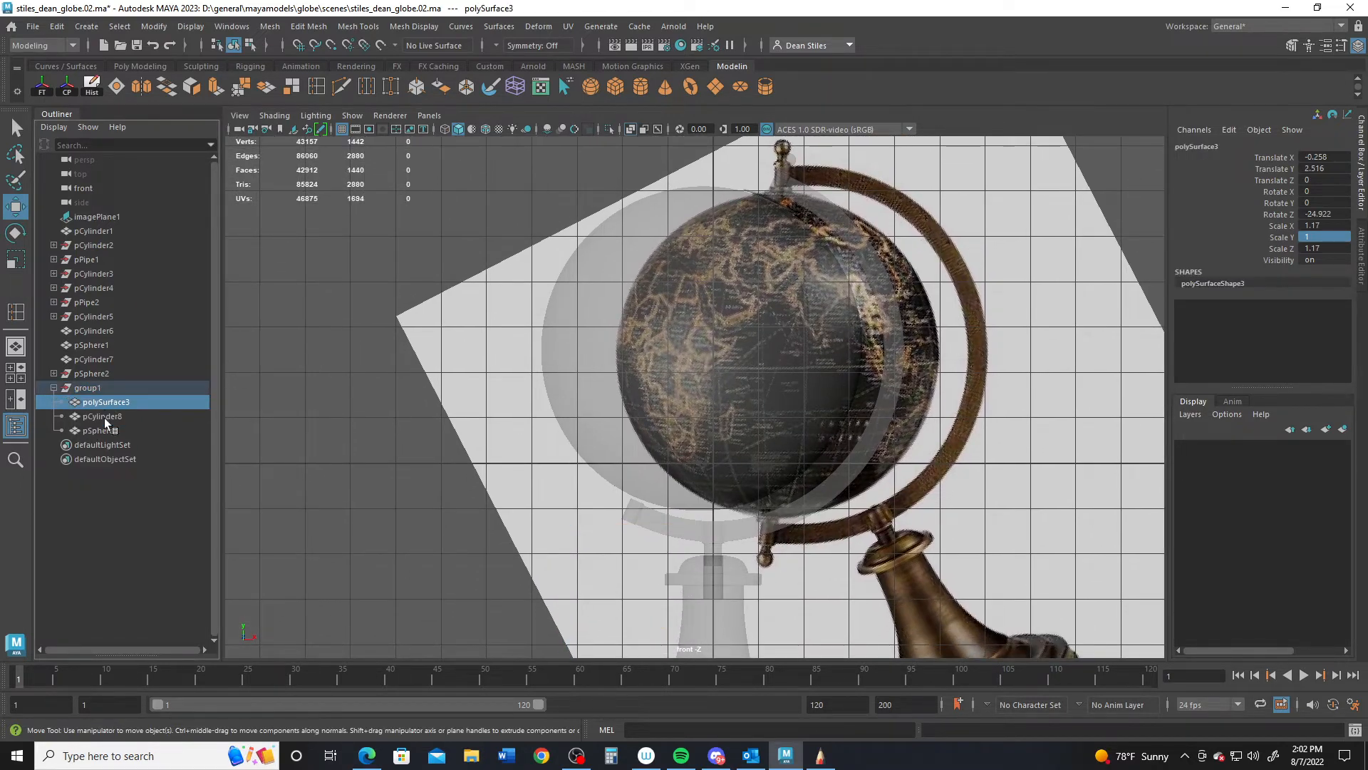
{"action": "left_click", "coordinate": [104, 418]}
{"action": "left_click", "coordinate": [106, 430]}
{"action": "left_click", "coordinate": [109, 402]}
{"action": "left_click", "coordinate": [99, 431], "text": "shift"}
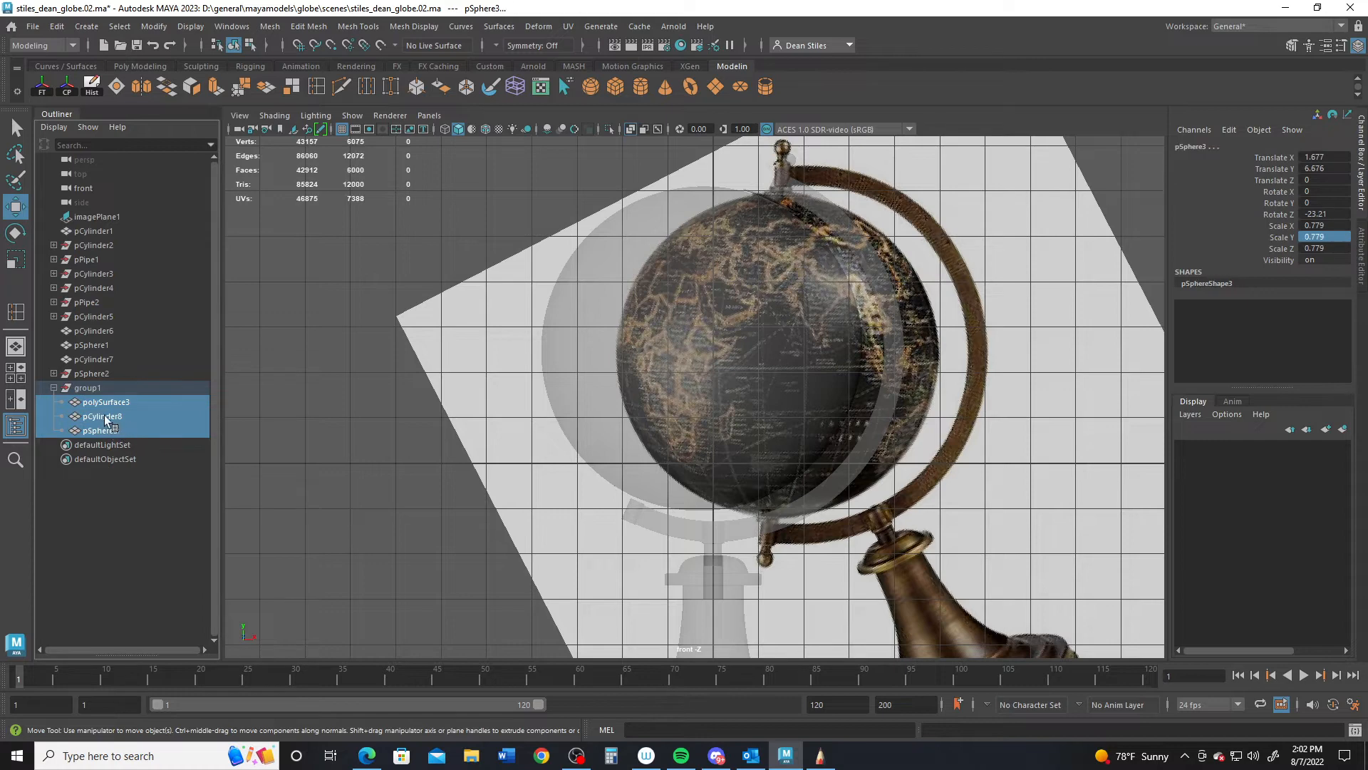
{"action": "key", "text": "Delete"}
{"action": "left_click", "coordinate": [85, 389]}
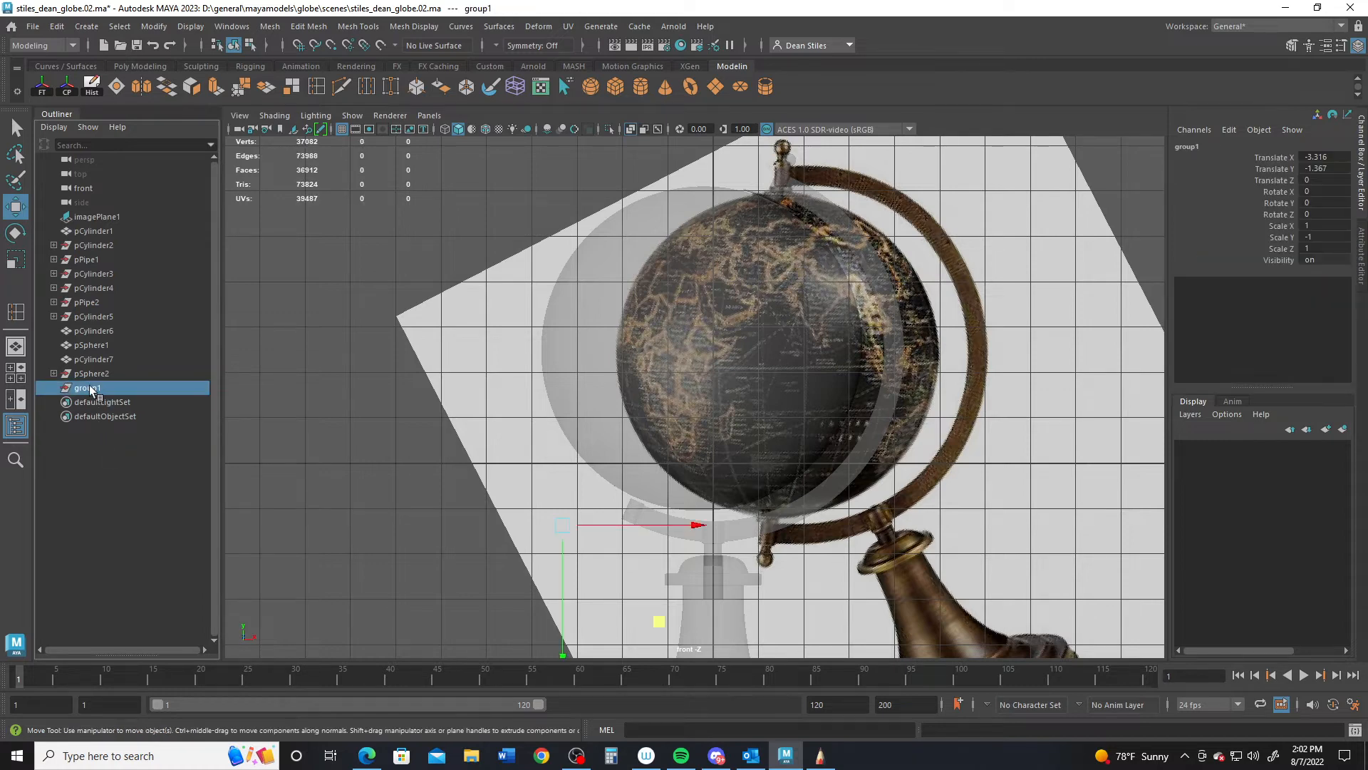
{"action": "key", "text": "Delete"}
- Clone the top finial down to the ring's bottom and flip it upside down
{"action": "left_click_drag", "start_coordinate": [630, 257], "coordinate": [775, 255], "text": "alt"}
{"action": "middle_click_drag", "start_coordinate": [775, 255], "coordinate": [754, 427], "text": "alt"}
{"action": "right_click_drag", "start_coordinate": [399, 520], "coordinate": [735, 397], "text": "alt"}
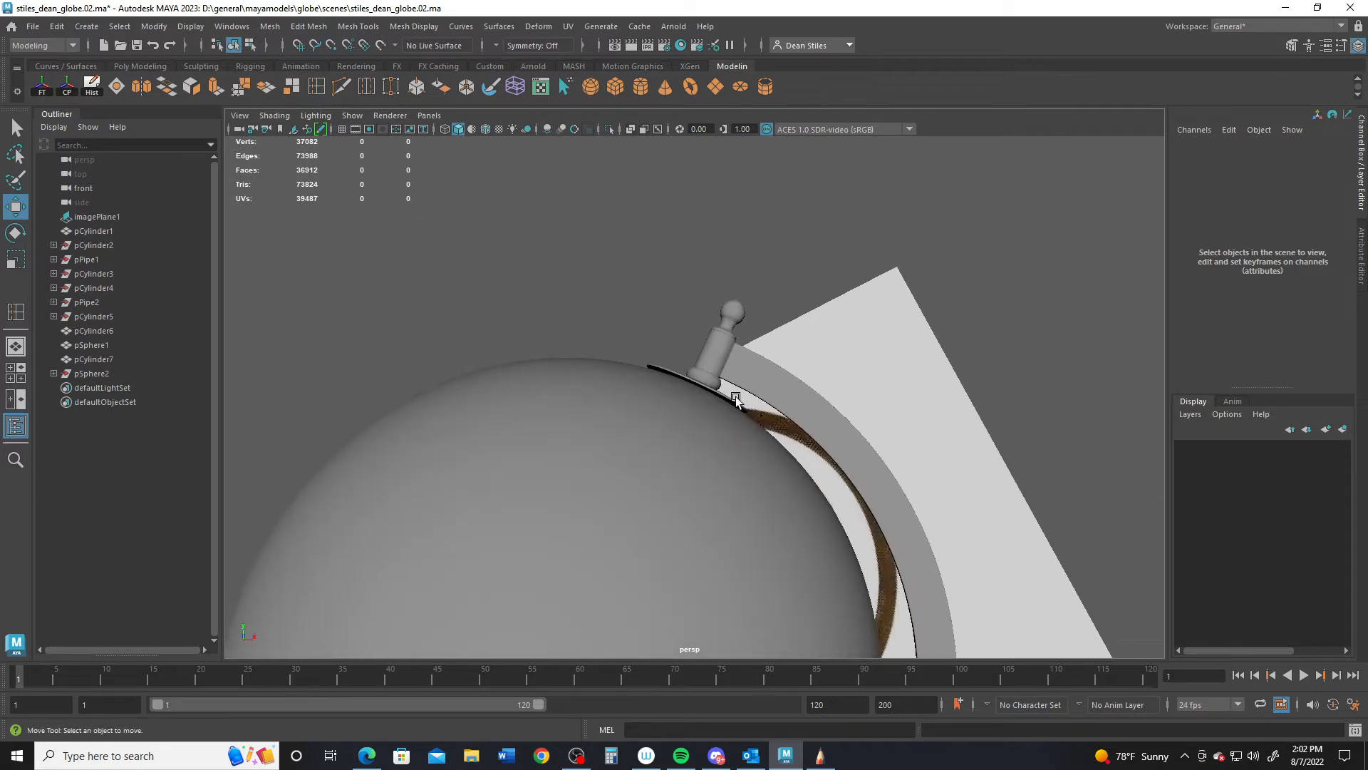
{"action": "left_click", "coordinate": [735, 312]}
{"action": "right_click_drag", "start_coordinate": [851, 462], "coordinate": [645, 370], "text": "alt"}
{"action": "middle_click_drag", "start_coordinate": [645, 370], "coordinate": [707, 223], "text": "alt"}
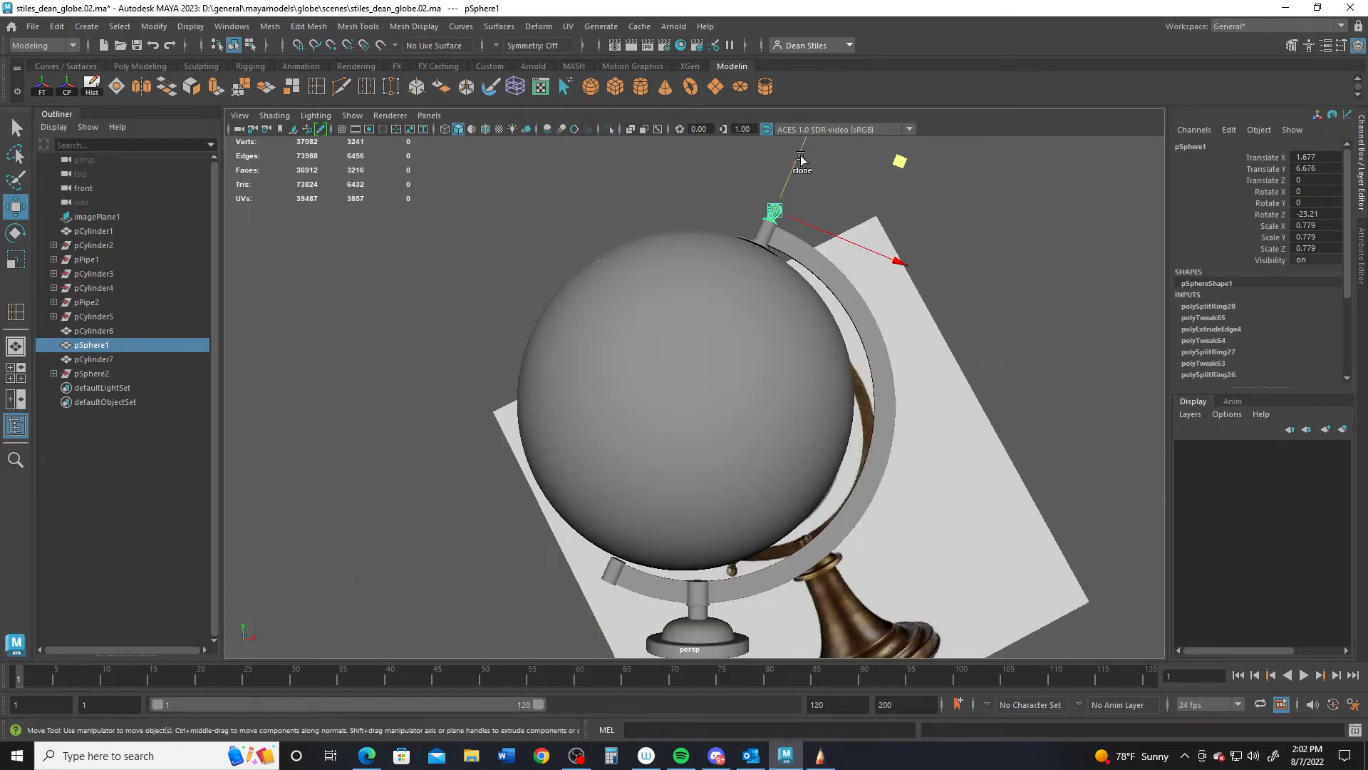
{"action": "mouse_move", "coordinate": [801, 156]}
{"action": "left_mouse_down", "text": "shift"}
{"action": "mouse_move", "coordinate": [704, 417]}
{"action": "mouse_move", "coordinate": [596, 618]}
{"action": "mouse_move", "coordinate": [656, 532]}
{"action": "left_mouse_up", "text": "shift"}
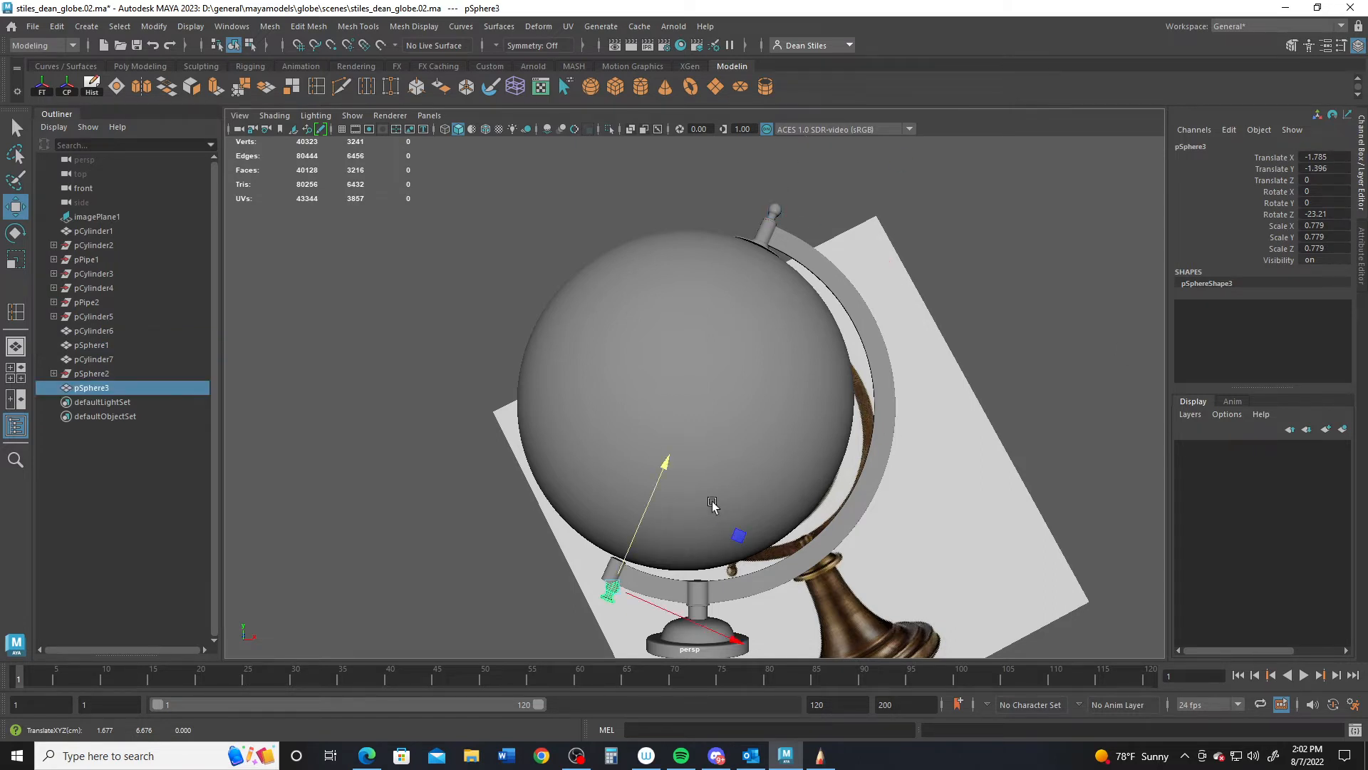
{"action": "key", "text": "r"}
{"action": "left_click_drag", "start_coordinate": [665, 467], "coordinate": [622, 619]}
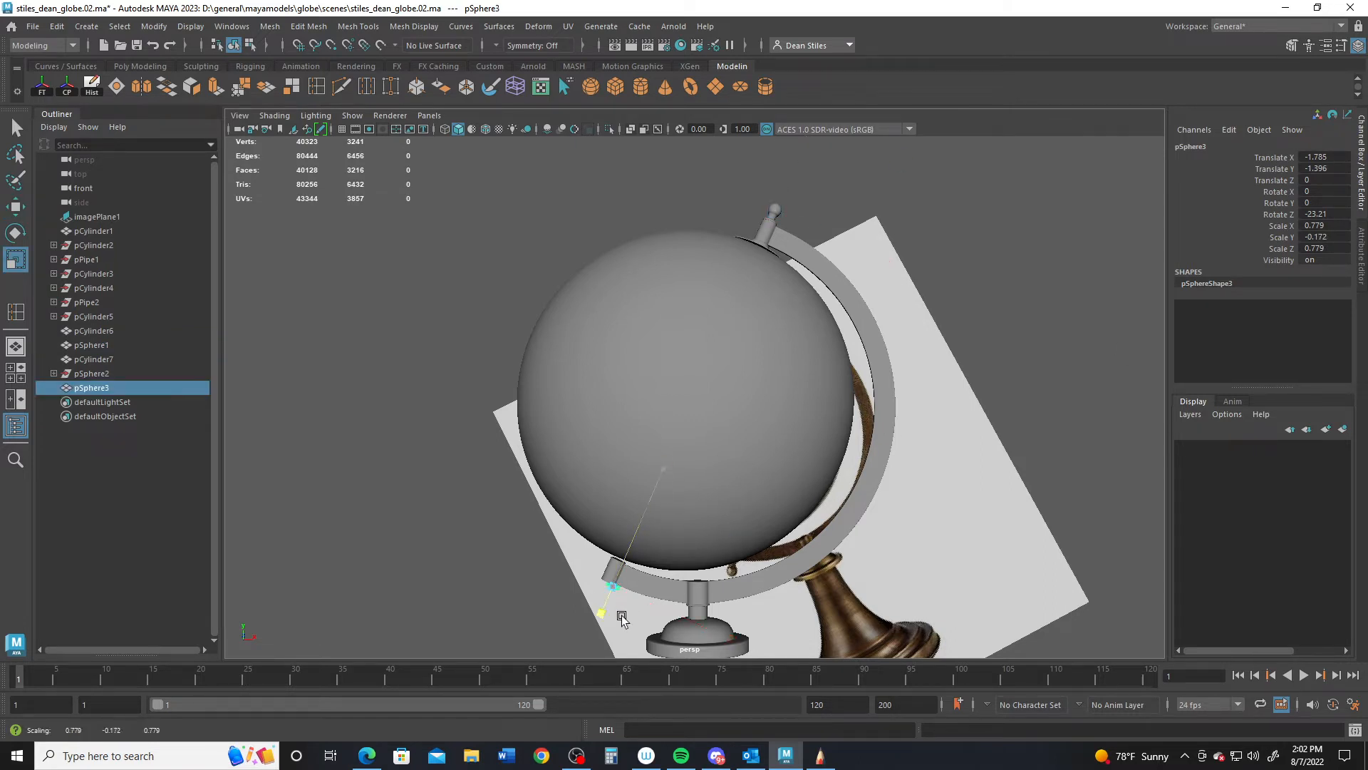
{"action": "left_click_drag", "start_coordinate": [572, 699], "coordinate": [573, 699]}
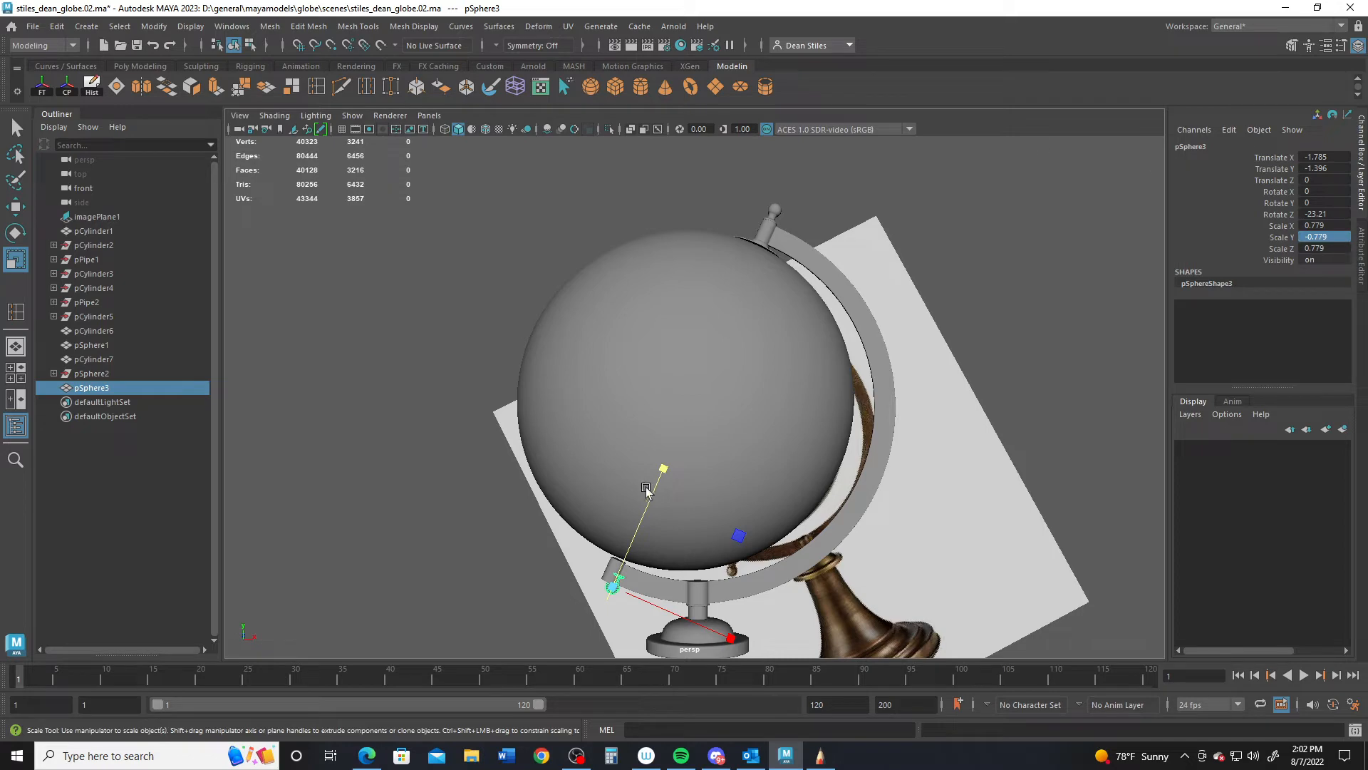
- Position the finial copy pSphere3 at the arc's lower end, around -1.986, -1.563, -0.006
{"action": "scroll", "coordinate": [646, 489], "scroll_direction": "up", "scroll_amount": 6}
{"action": "key", "text": "w"}
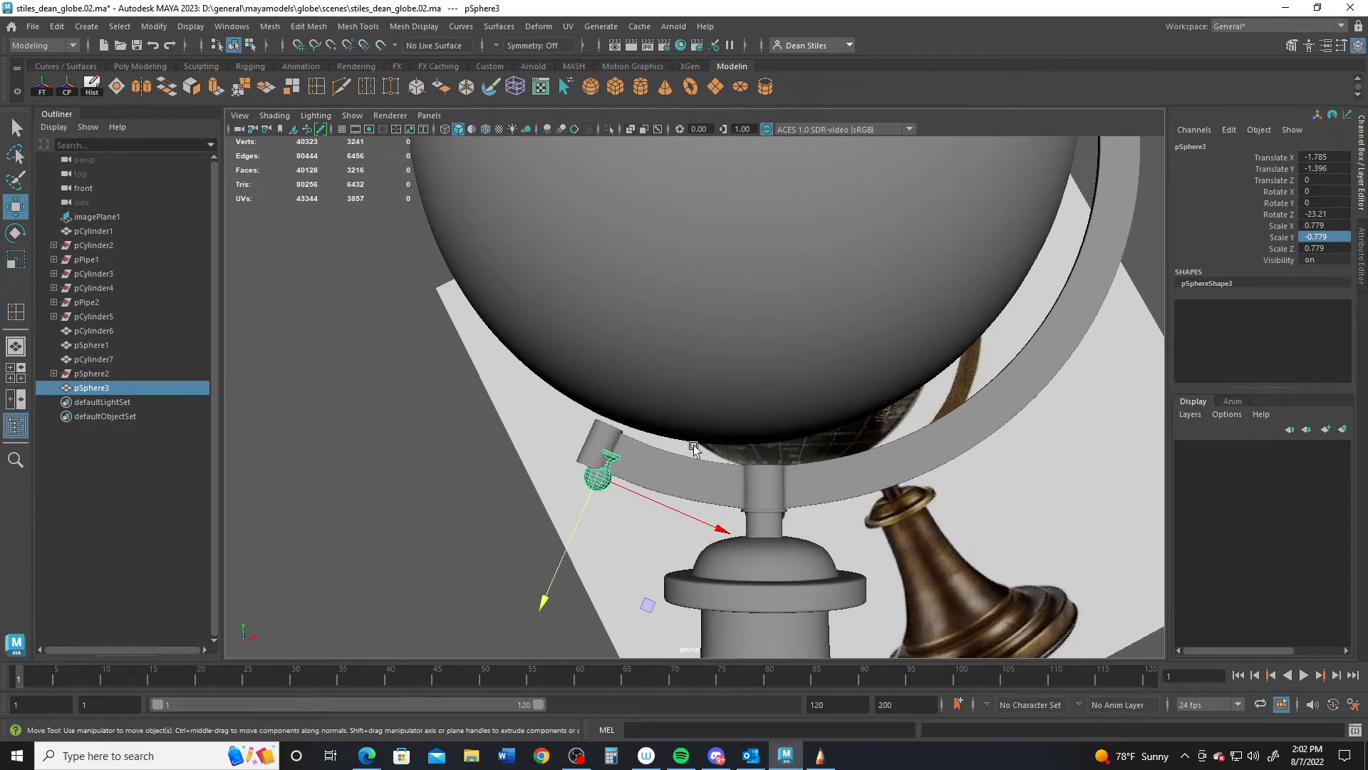
{"action": "left_click_drag", "start_coordinate": [646, 604], "coordinate": [634, 625]}
{"action": "left_click_drag", "start_coordinate": [660, 527], "coordinate": [679, 576], "text": "alt"}
{"action": "left_click_drag", "start_coordinate": [551, 519], "coordinate": [428, 491]}
{"action": "left_click_drag", "start_coordinate": [576, 539], "coordinate": [563, 543]}
{"action": "key", "text": "e"}
{"action": "key", "text": "w"}
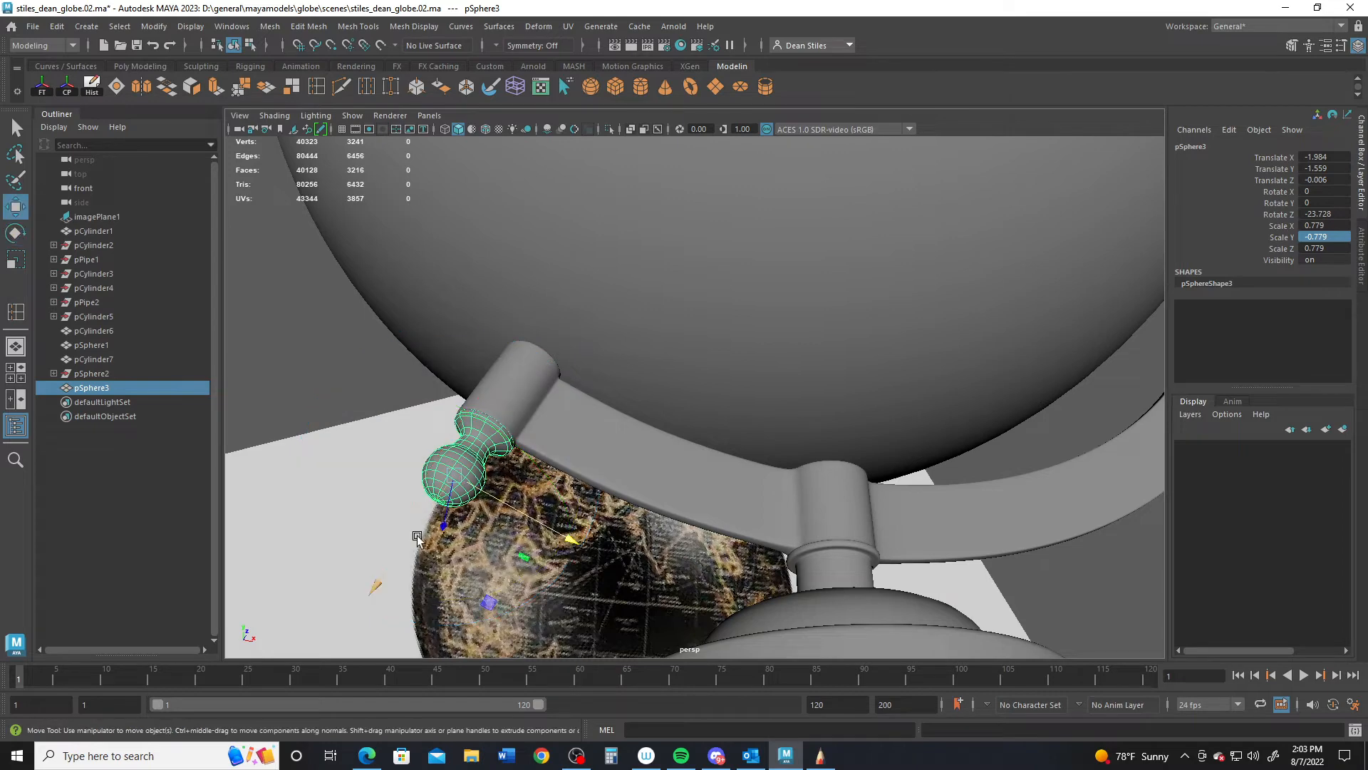
{"action": "left_click_drag", "start_coordinate": [417, 536], "coordinate": [625, 397]}
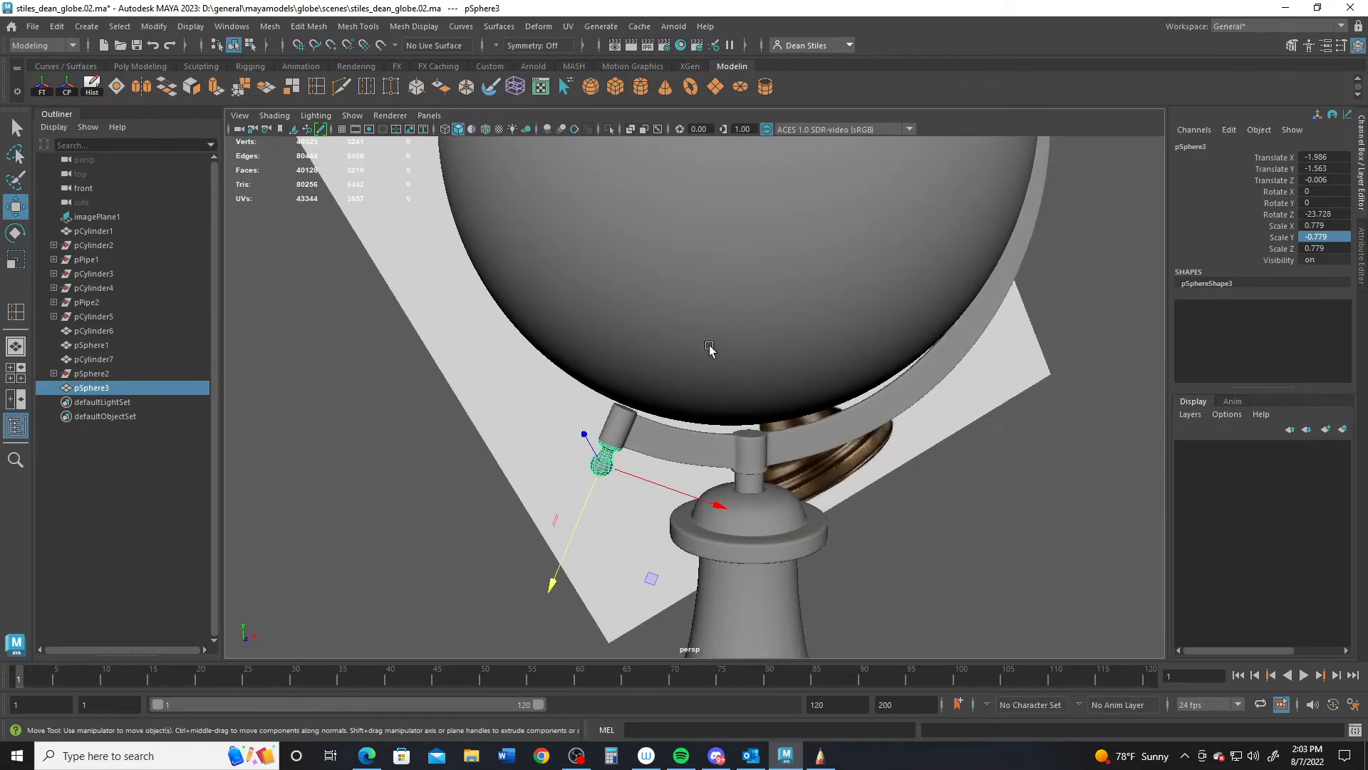
{"action": "left_click_drag", "start_coordinate": [710, 347], "coordinate": [899, 391], "text": "alt"}
- Duplicate the collar under the top finial and move the copy along its axis
{"action": "left_click", "coordinate": [876, 399]}
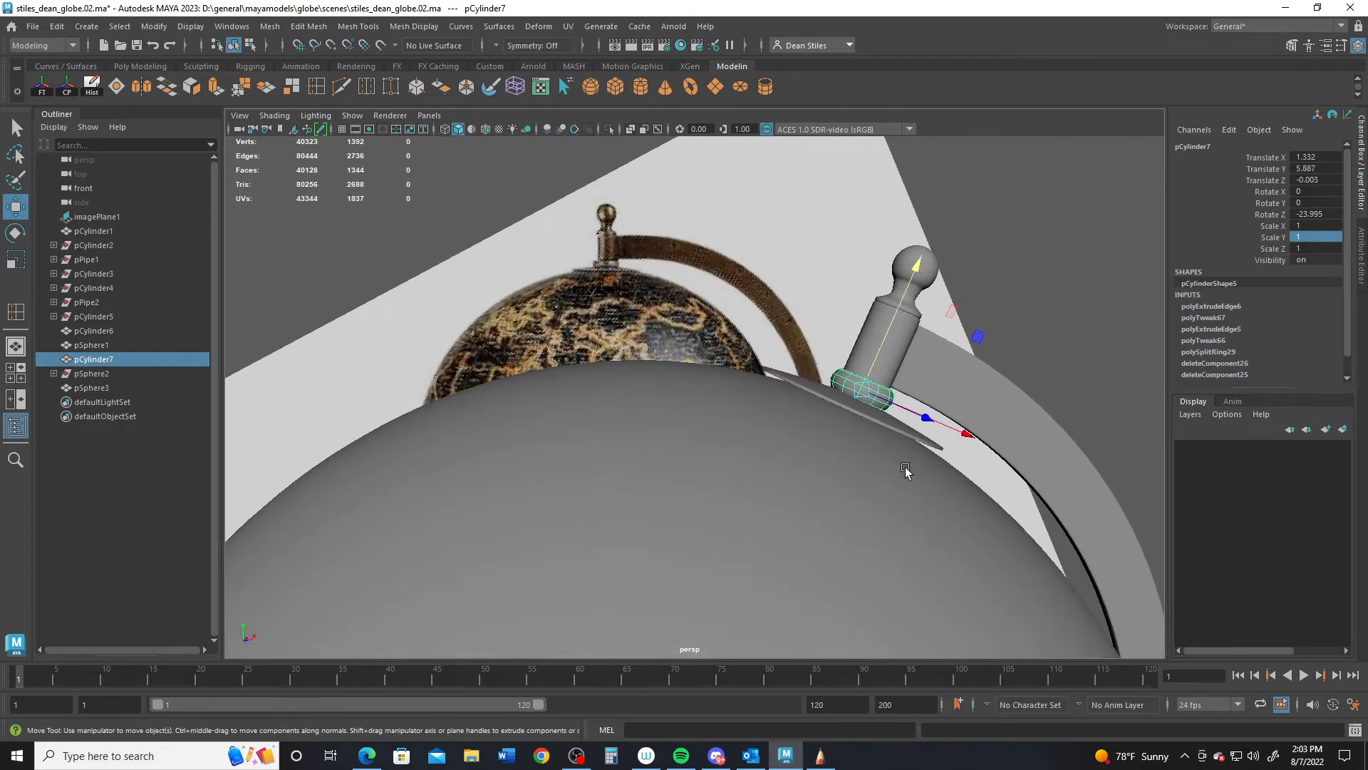
{"action": "left_click_drag", "start_coordinate": [905, 470], "coordinate": [739, 362], "text": "alt"}
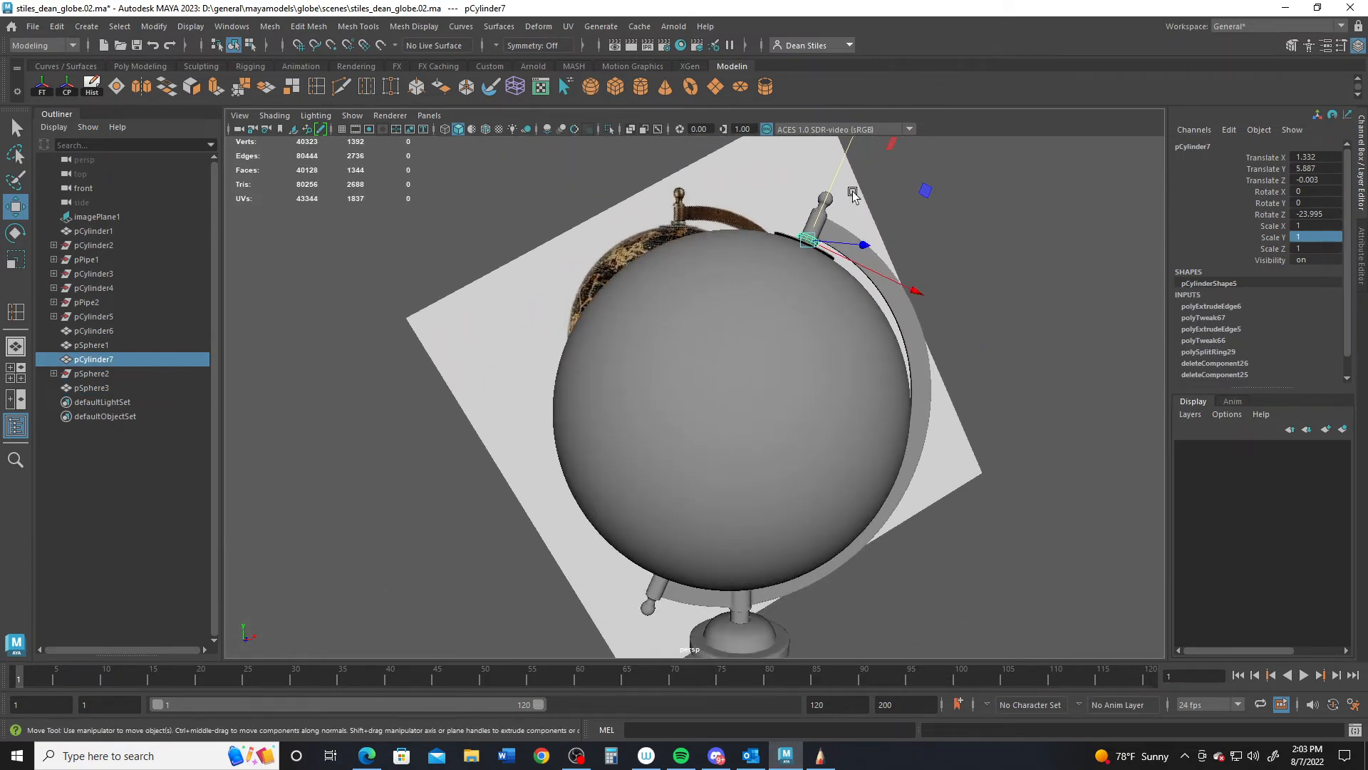
{"action": "key", "text": "ctrl+d"}
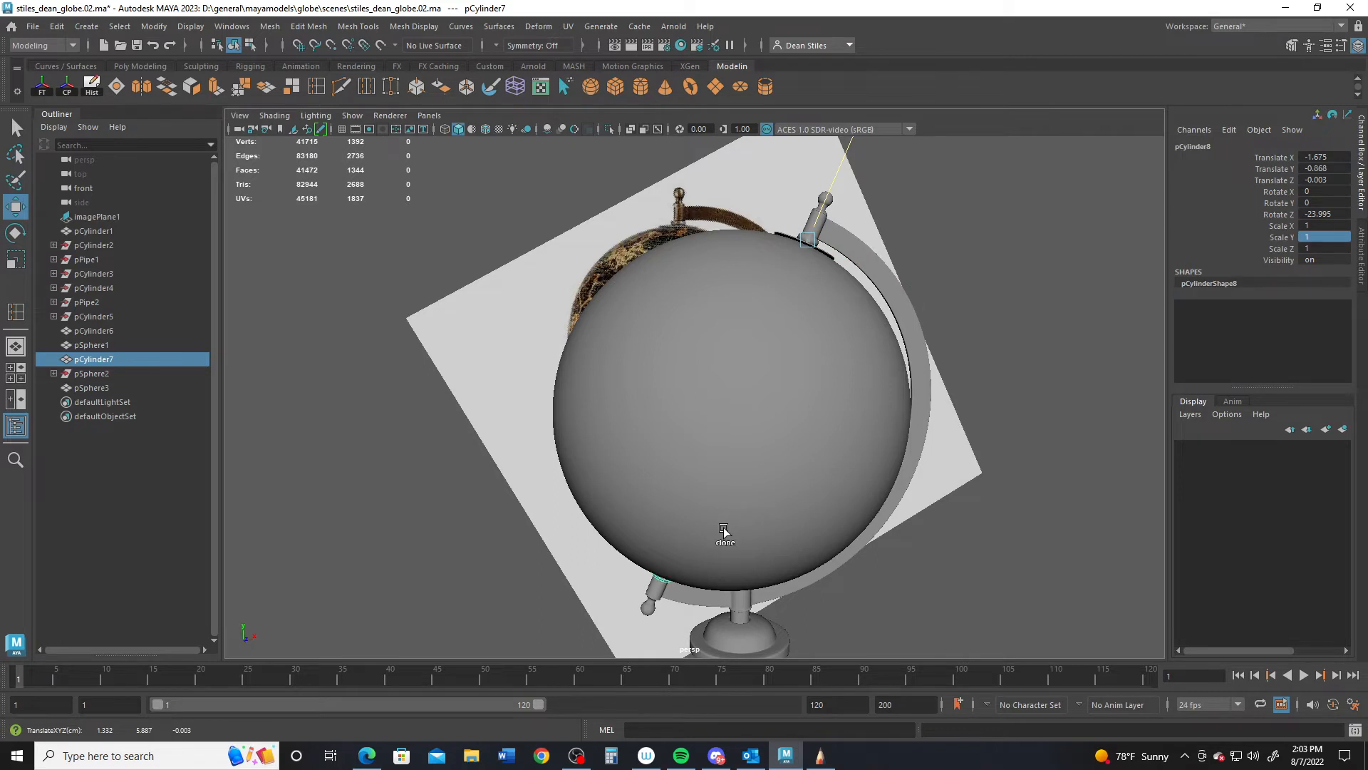
{"action": "key", "text": "f"}
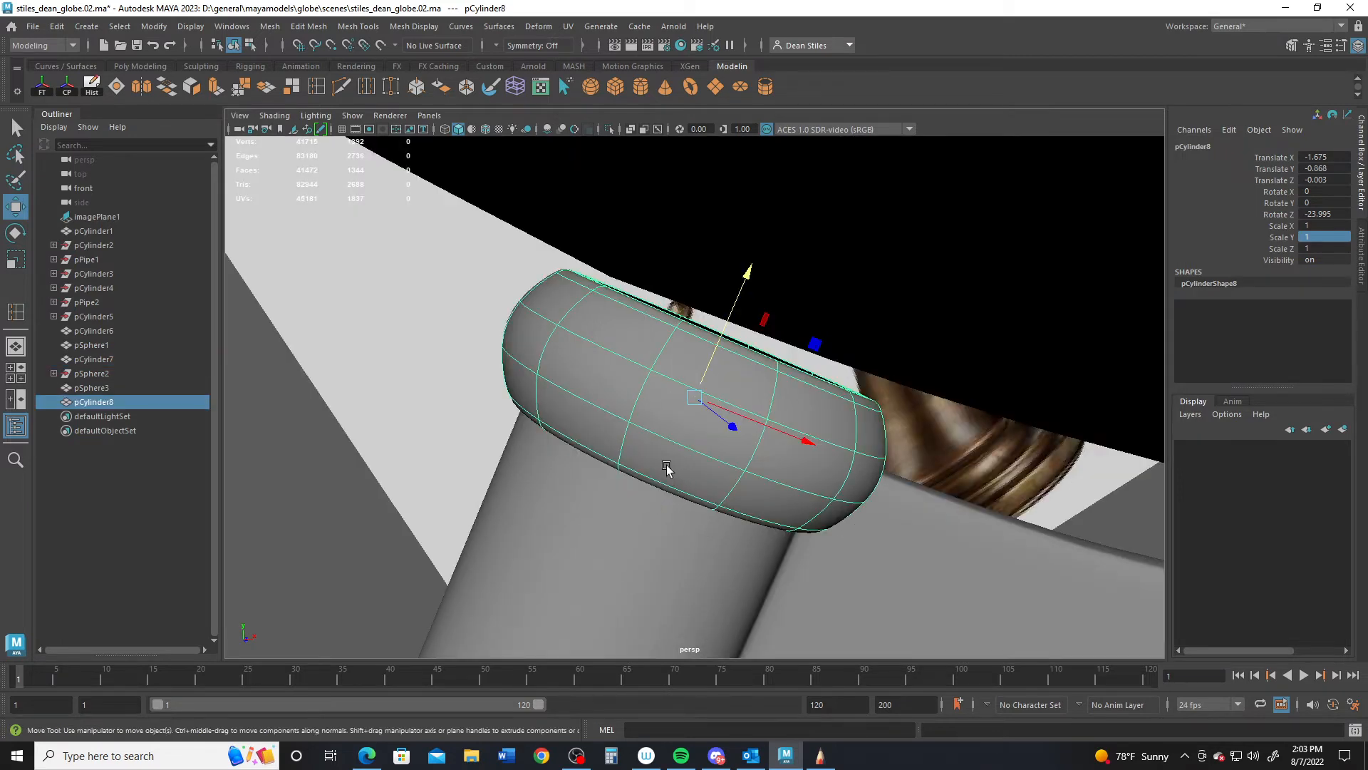
{"action": "left_click_drag", "start_coordinate": [749, 272], "coordinate": [818, 201]}
{"action": "right_click_drag", "start_coordinate": [844, 342], "coordinate": [613, 178], "text": "alt"}
{"action": "middle_click_drag", "start_coordinate": [641, 175], "coordinate": [494, 457], "text": "alt"}
- Freeze the washer disc's transforms and clone it down to the globe's lower pole
{"action": "left_click", "coordinate": [756, 235]}
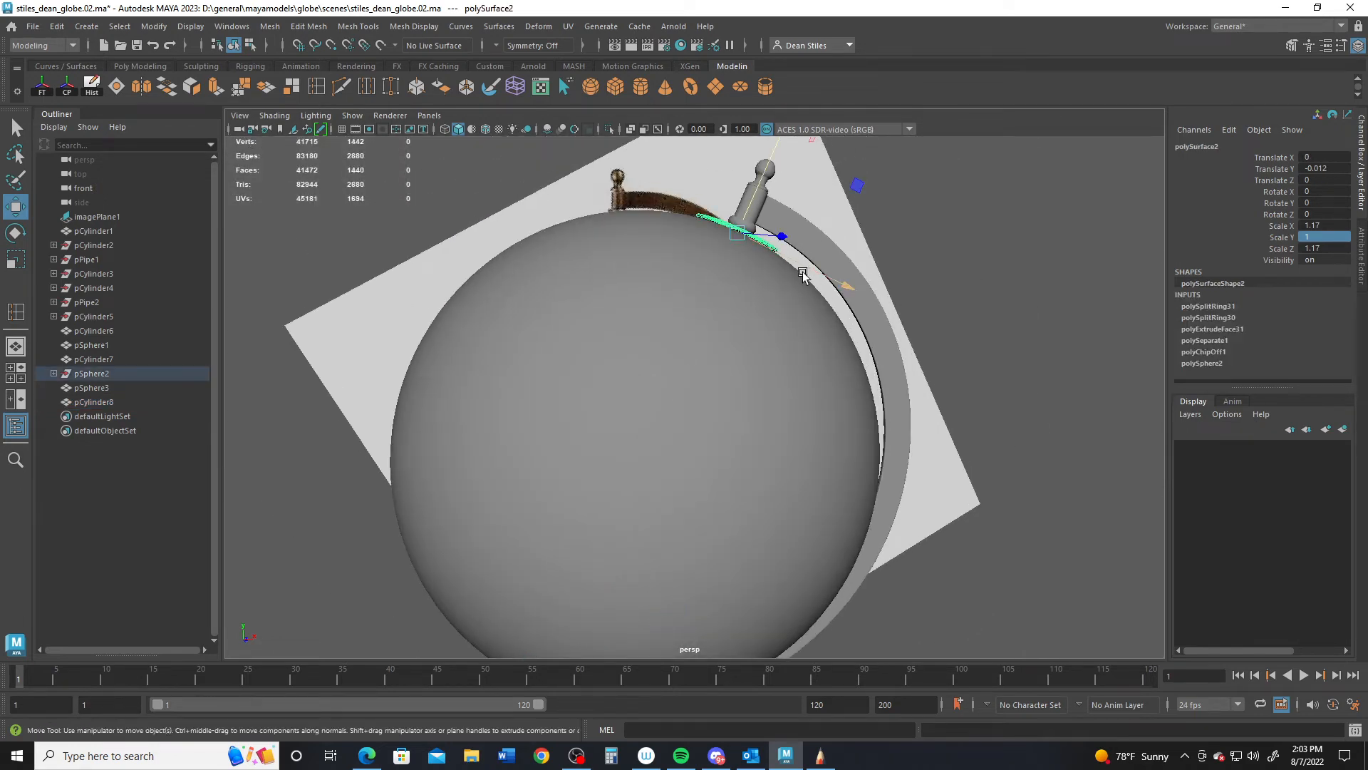
{"action": "left_click", "coordinate": [41, 88]}
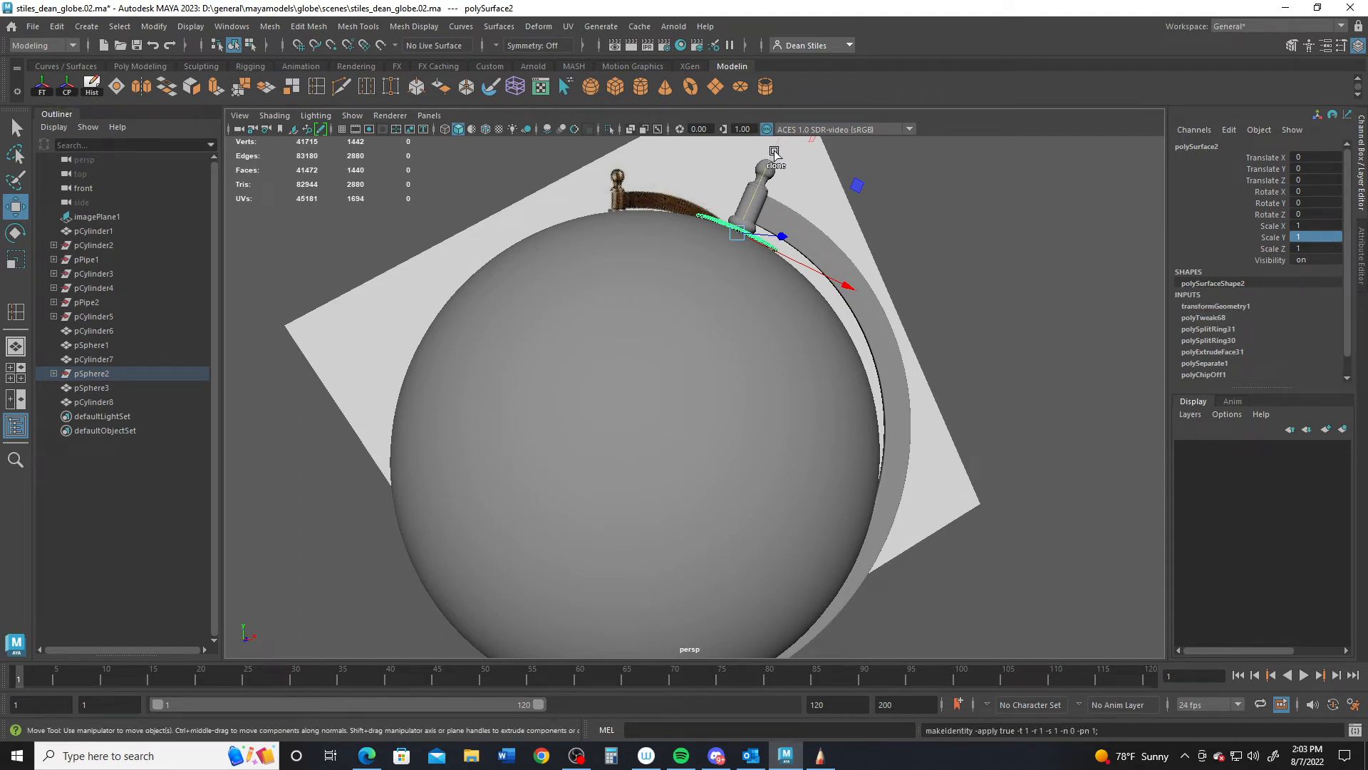
{"action": "left_click_drag", "start_coordinate": [774, 152], "coordinate": [644, 560], "text": "shift"}
{"action": "middle_click_drag", "start_coordinate": [636, 531], "coordinate": [717, 274], "text": "alt"}
{"action": "mouse_move", "coordinate": [696, 250]}
{"action": "left_mouse_down"}
{"action": "mouse_move", "coordinate": [678, 296]}
{"action": "mouse_move", "coordinate": [698, 291]}
{"action": "left_mouse_up"}
{"action": "scroll", "coordinate": [692, 314], "scroll_direction": "up", "scroll_amount": 5}
{"action": "middle_click_drag", "start_coordinate": [698, 317], "coordinate": [779, 220], "text": "alt"}
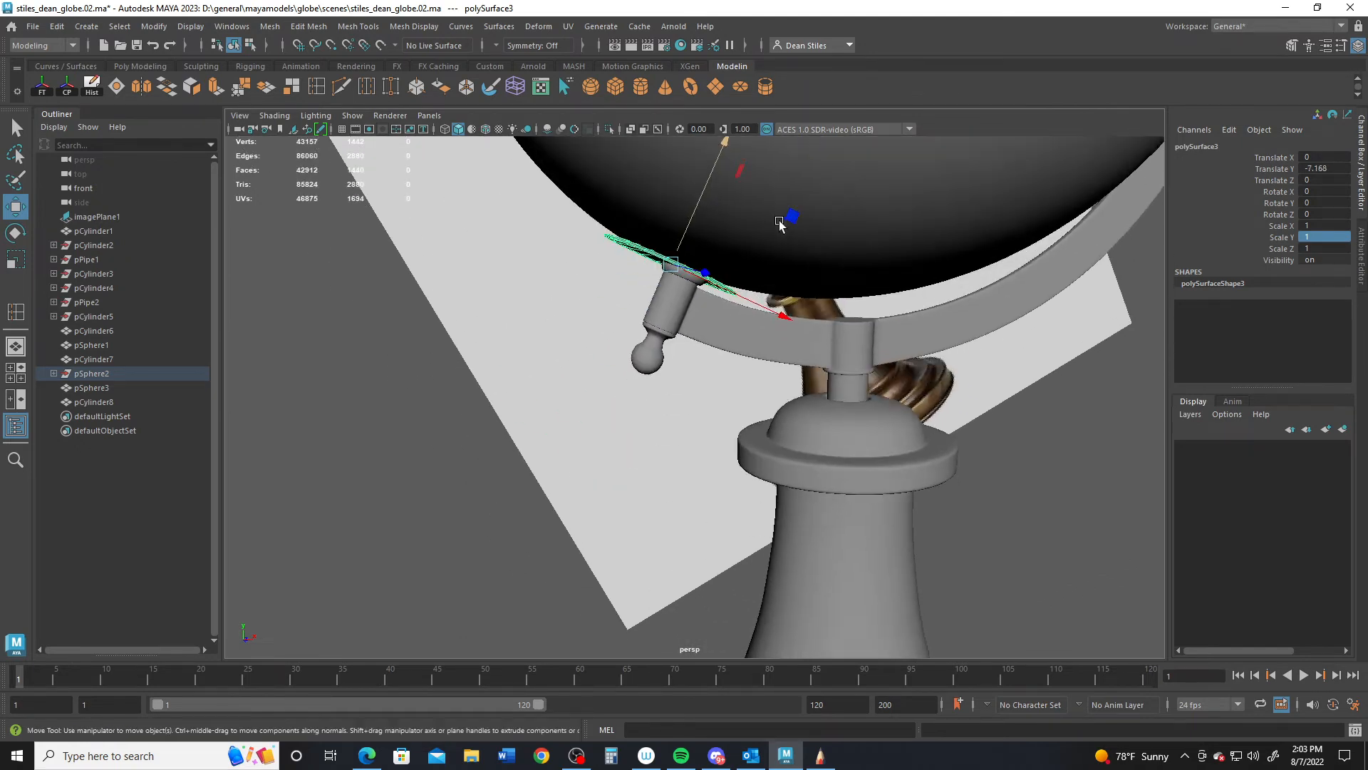
{"action": "left_click_drag", "start_coordinate": [780, 220], "coordinate": [778, 257], "text": "alt"}
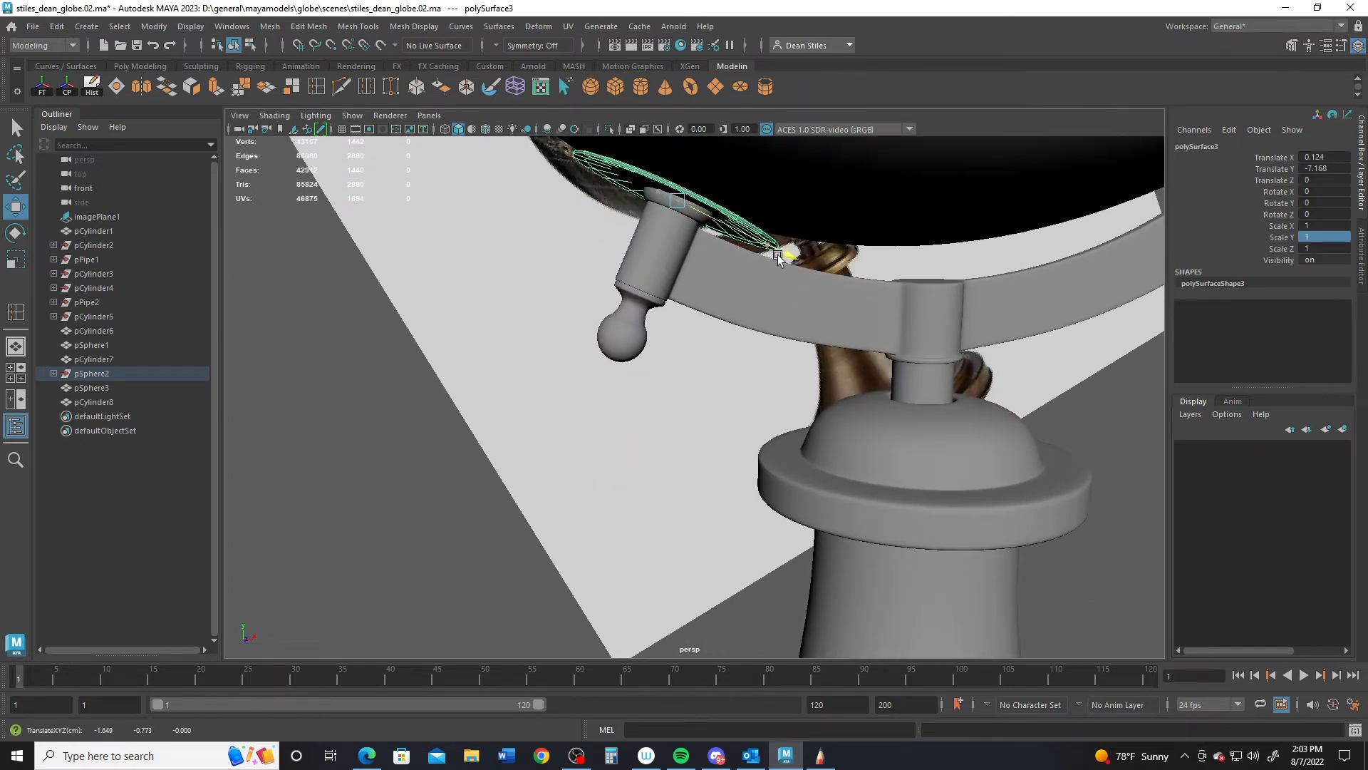
- Tilt the washer copy 1.84° about Z and flip it to Scale Y -1
{"action": "key", "text": "e"}
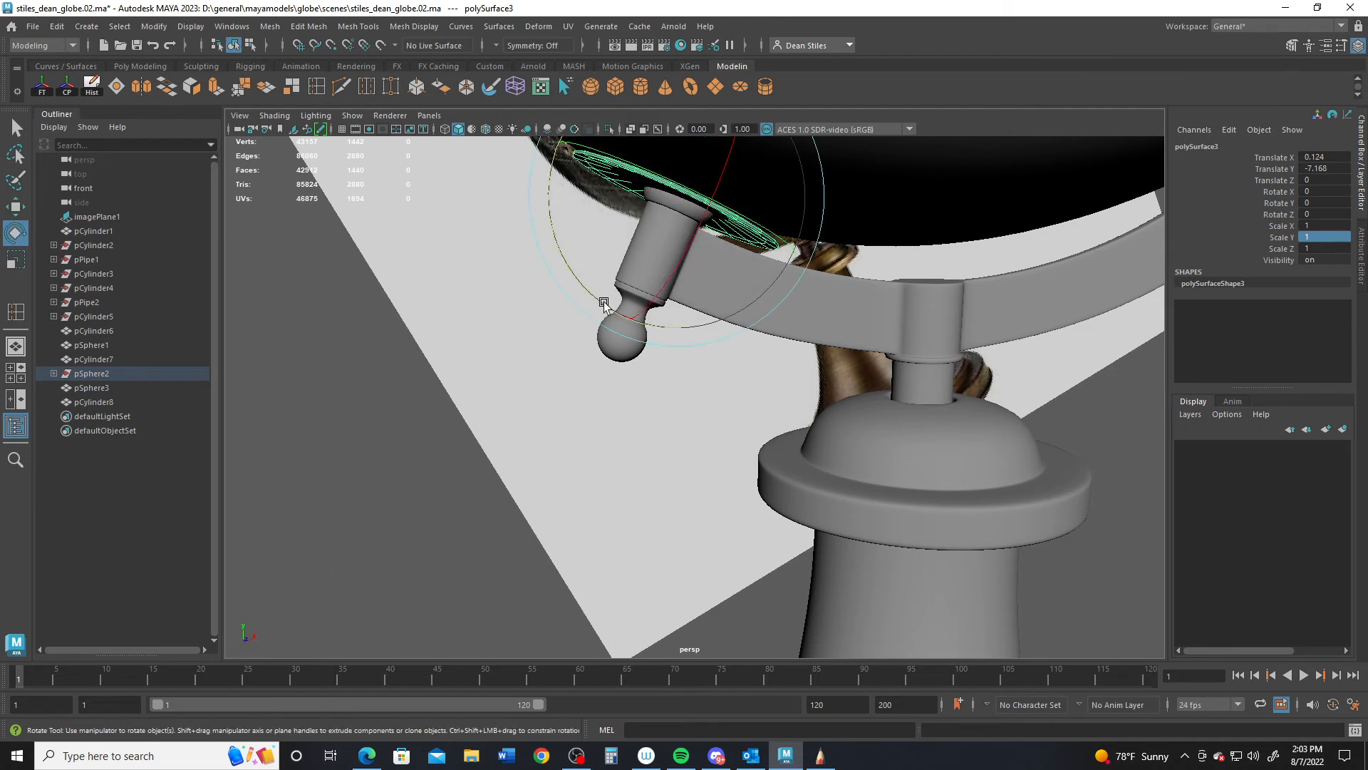
{"action": "left_click_drag", "start_coordinate": [603, 303], "coordinate": [608, 306]}
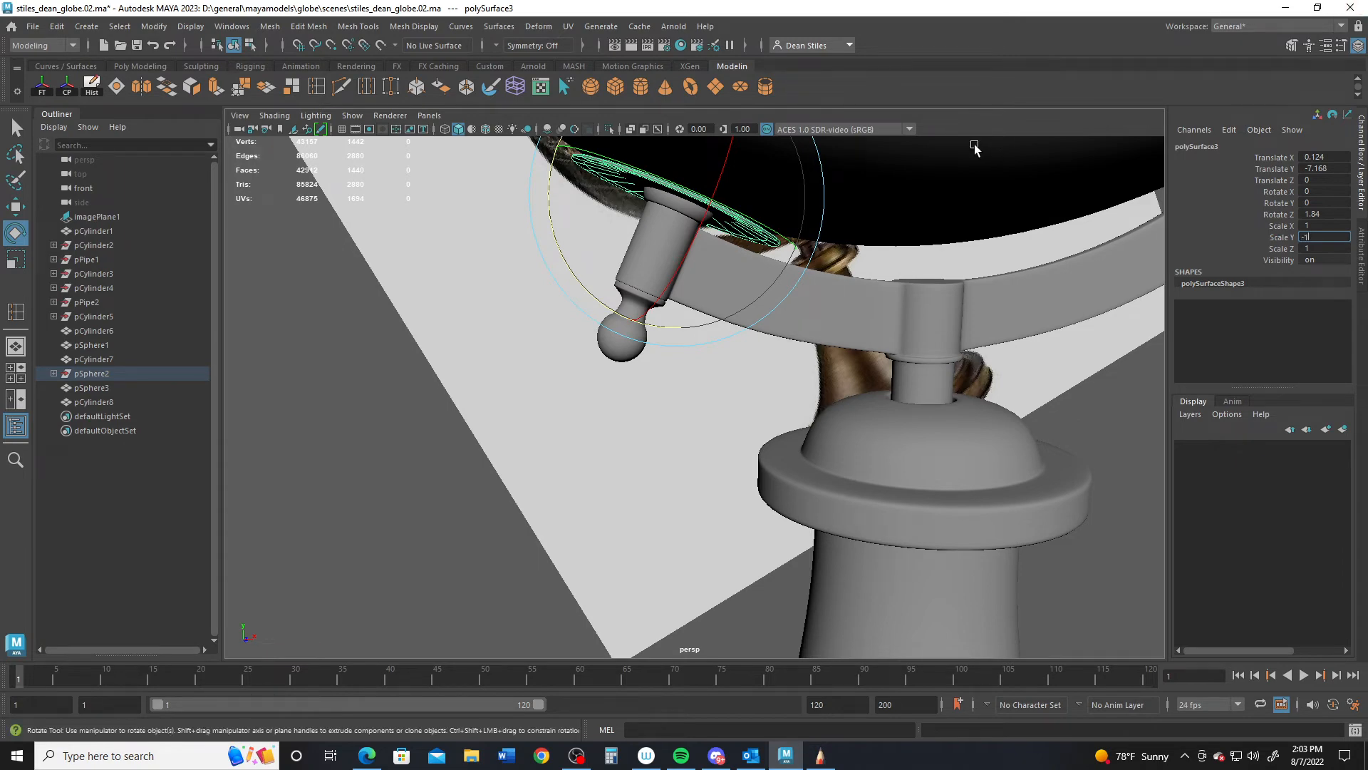
{"action": "key", "text": "Return"}
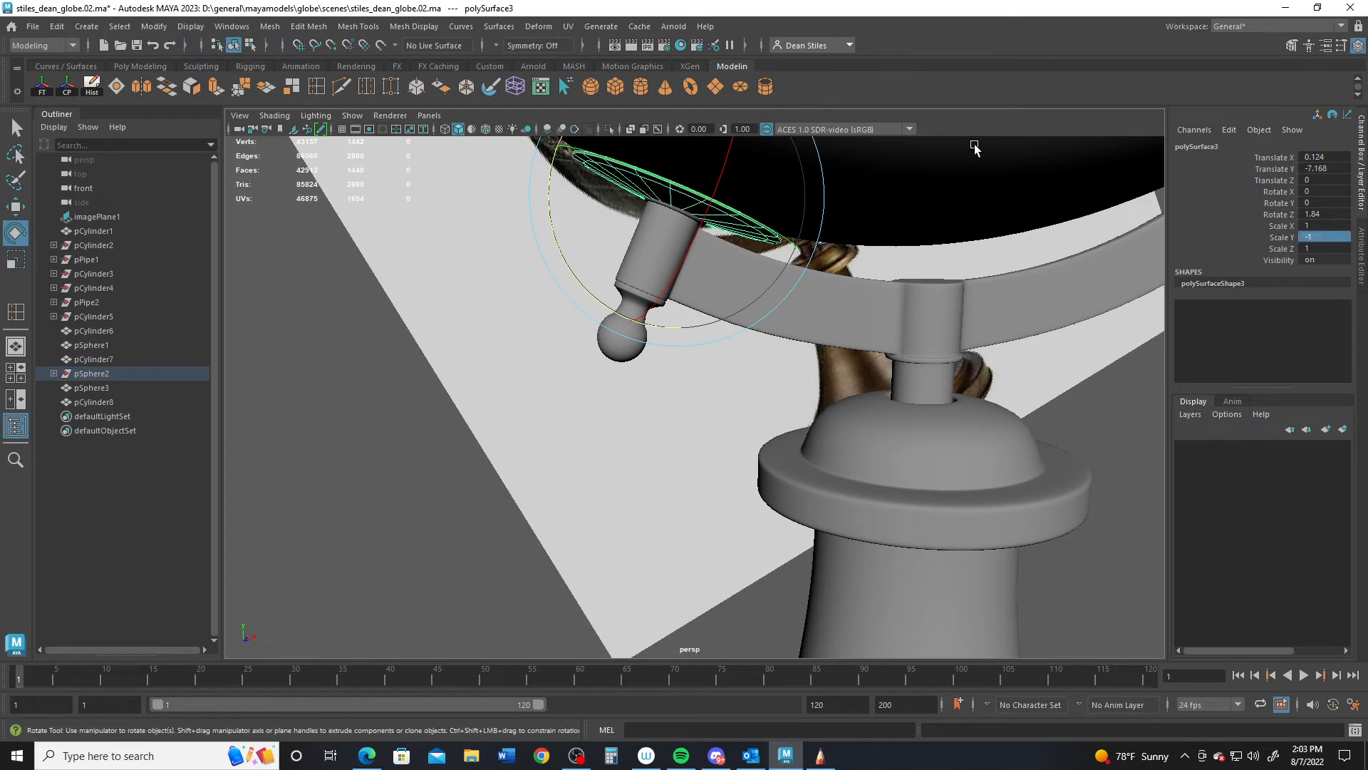
{"action": "middle_click_drag", "start_coordinate": [611, 238], "coordinate": [549, 474], "text": "alt"}
{"action": "key", "text": "w"}
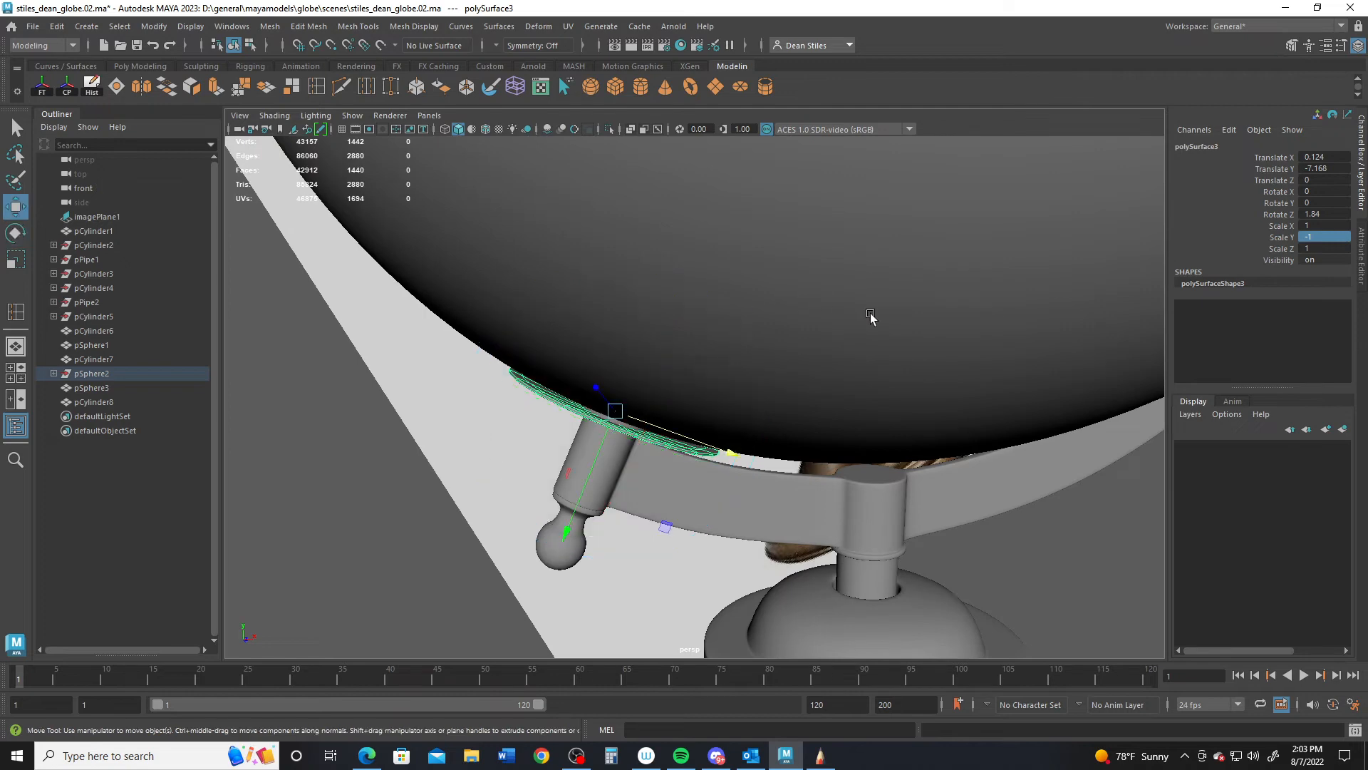
{"action": "right_click_drag", "start_coordinate": [982, 464], "coordinate": [711, 428], "text": "alt"}
{"action": "key", "text": "space"}
{"action": "key", "text": "space"}
{"action": "left_click", "coordinate": [742, 433]}
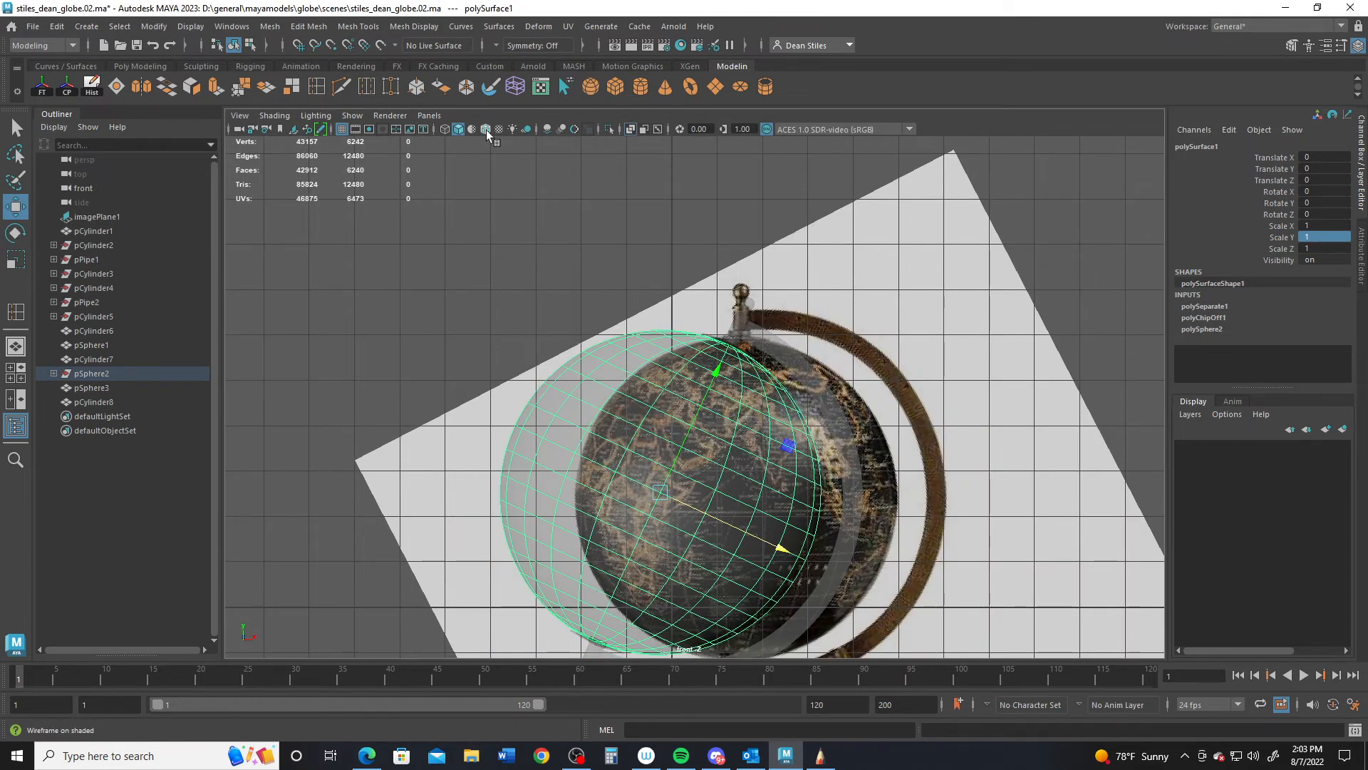
- Raise the globe sphere to Translate Y 0.037 and turn off X-Ray shading
{"action": "right_click_drag", "start_coordinate": [651, 305], "coordinate": [897, 490], "text": "alt"}
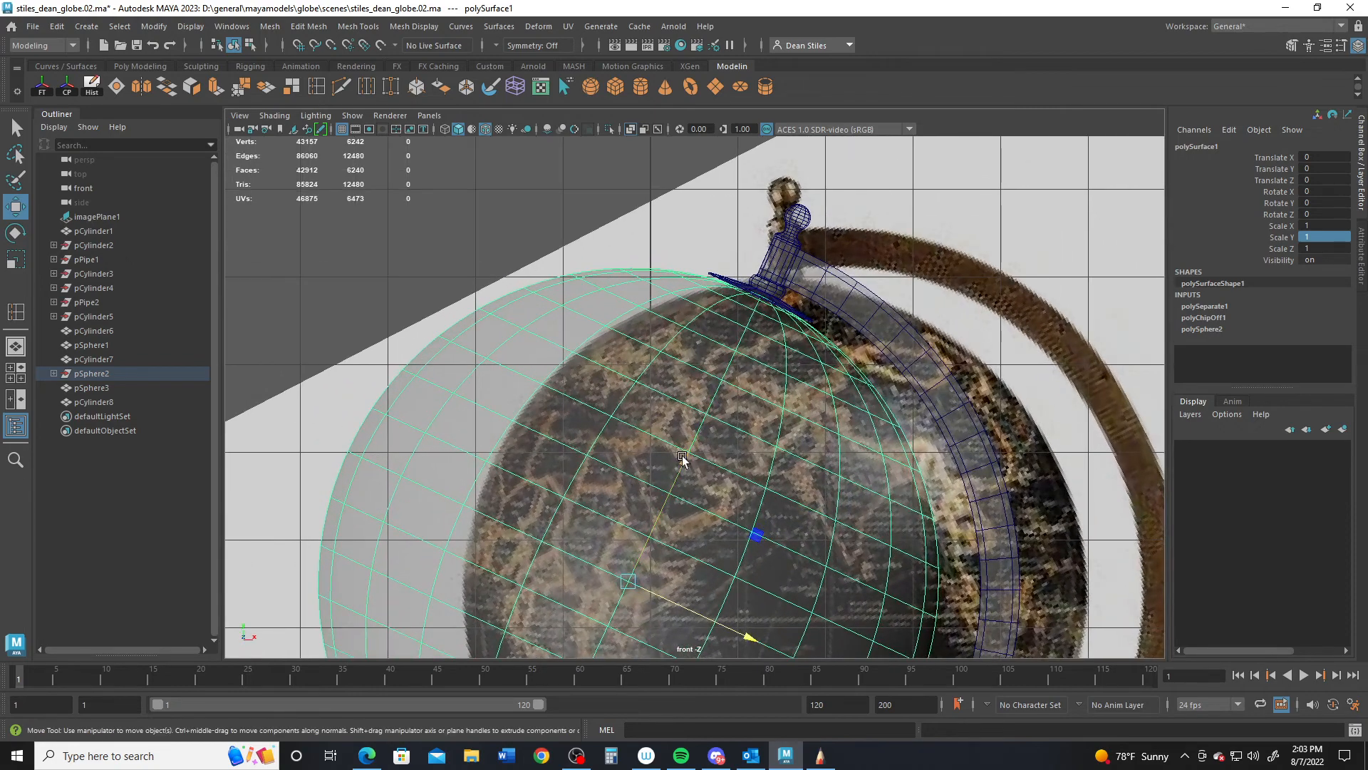
{"action": "left_click_drag", "start_coordinate": [682, 458], "coordinate": [686, 458]}
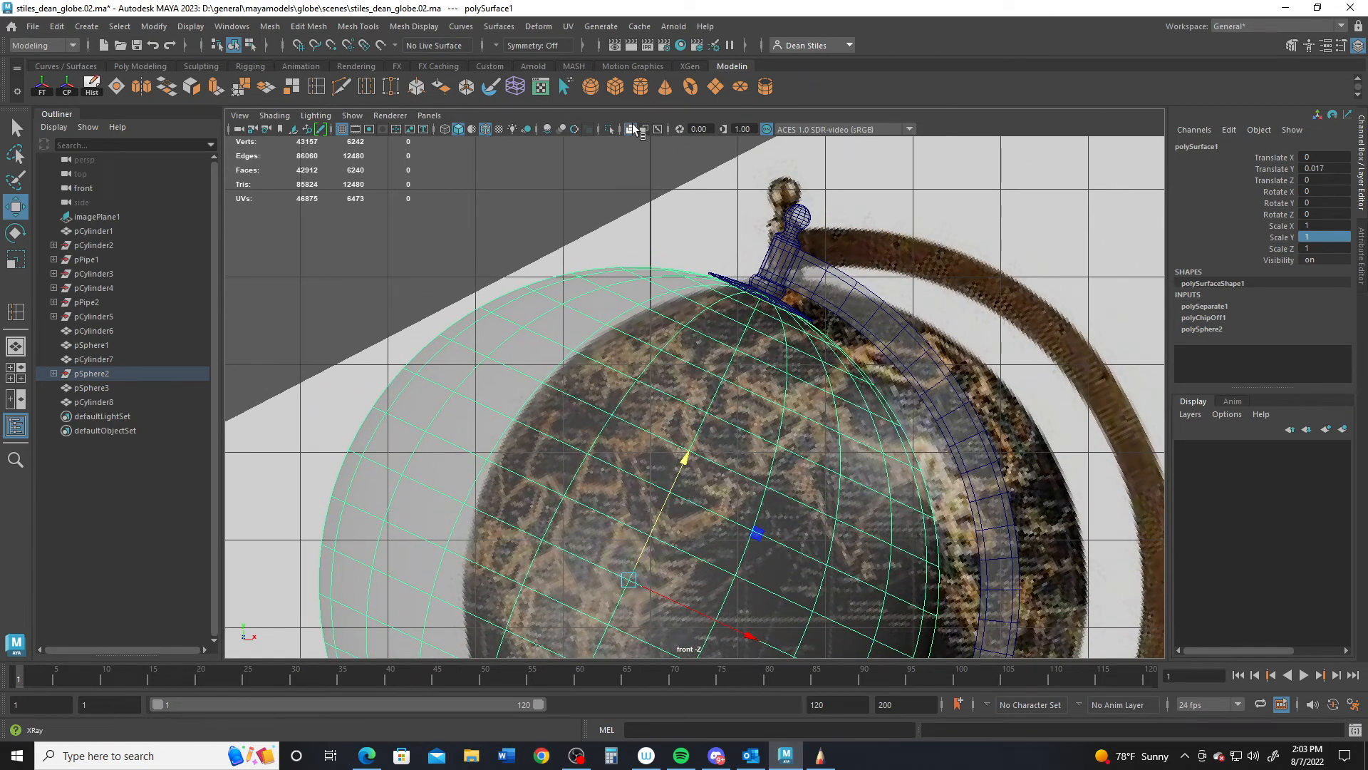
{"action": "left_click", "coordinate": [632, 129]}
{"action": "left_click_drag", "start_coordinate": [681, 465], "coordinate": [682, 463]}
{"action": "middle_click_drag", "start_coordinate": [622, 591], "coordinate": [663, 312], "text": "alt"}
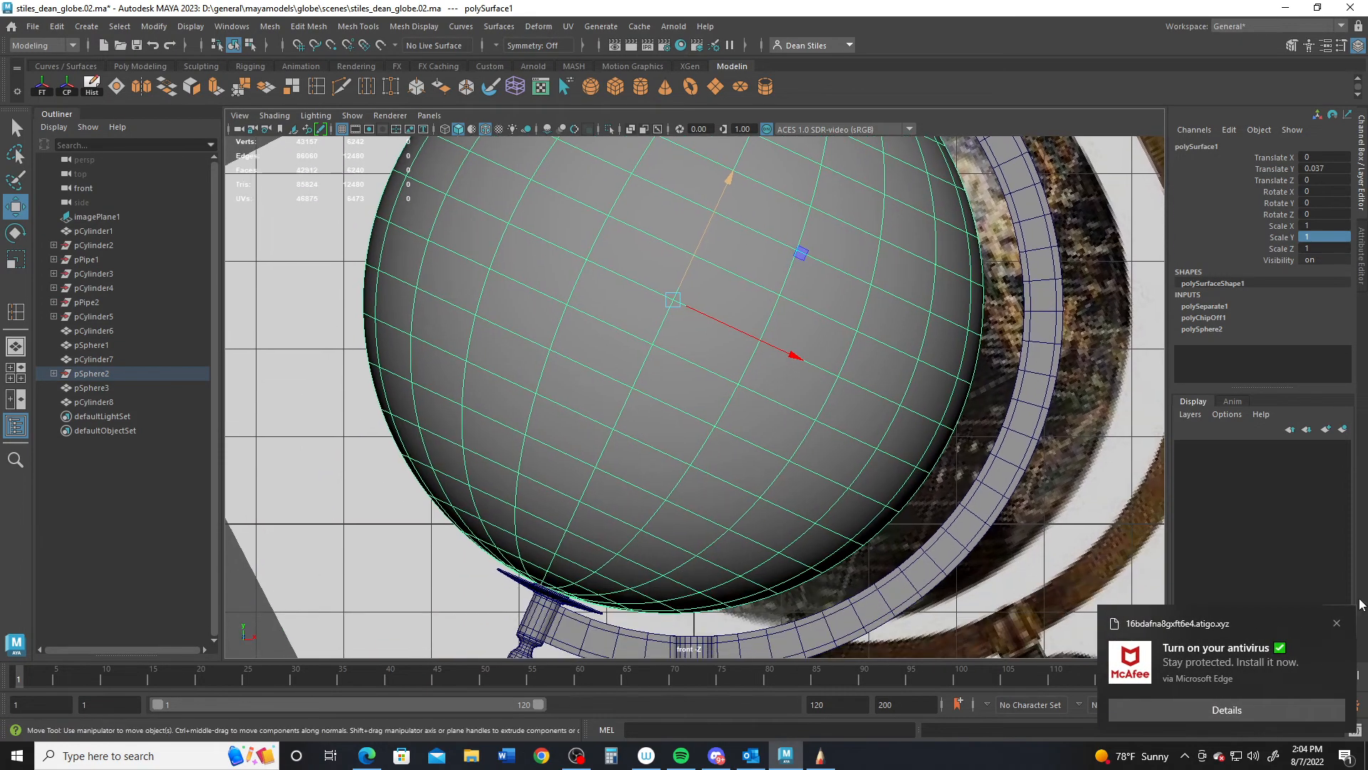
- Nudge the lower washer polySurface3 up snug against the globe's underside
{"action": "left_click", "coordinate": [1336, 624]}
{"action": "middle_click_drag", "start_coordinate": [753, 519], "coordinate": [580, 428], "text": "alt"}
{"action": "scroll", "coordinate": [620, 479], "scroll_direction": "up", "scroll_amount": 5}
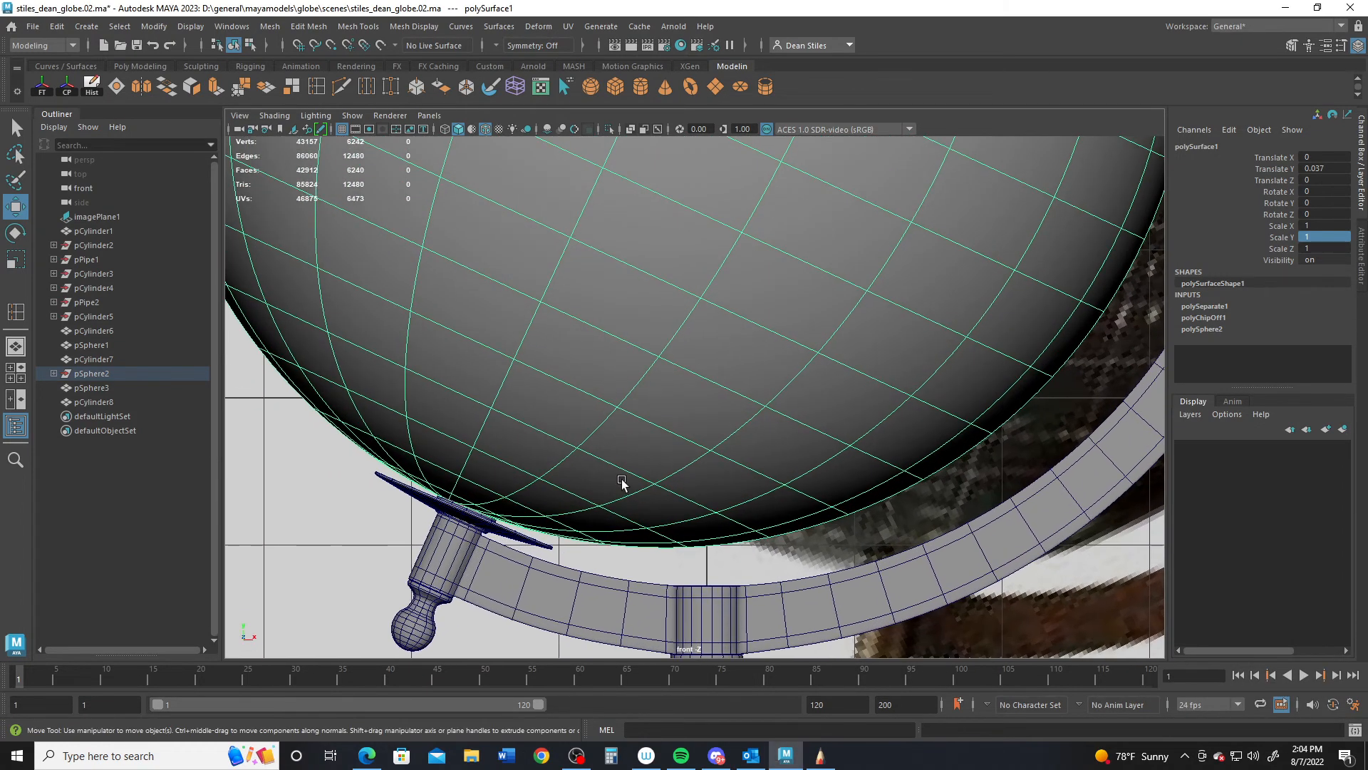
{"action": "left_click", "coordinate": [539, 555]}
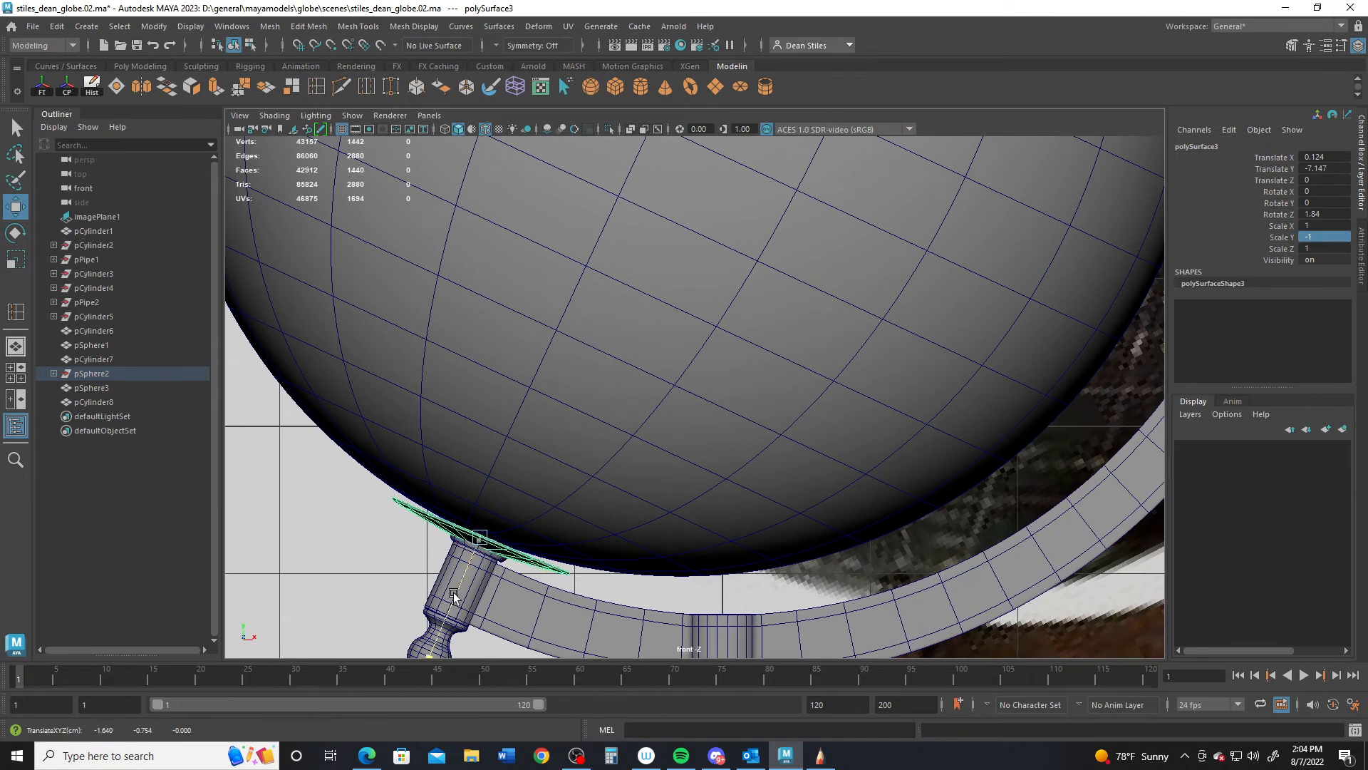
{"action": "mouse_move", "coordinate": [459, 587]}
{"action": "left_mouse_down"}
{"action": "mouse_move", "coordinate": [475, 575]}
{"action": "mouse_move", "coordinate": [468, 587]}
{"action": "left_mouse_up"}
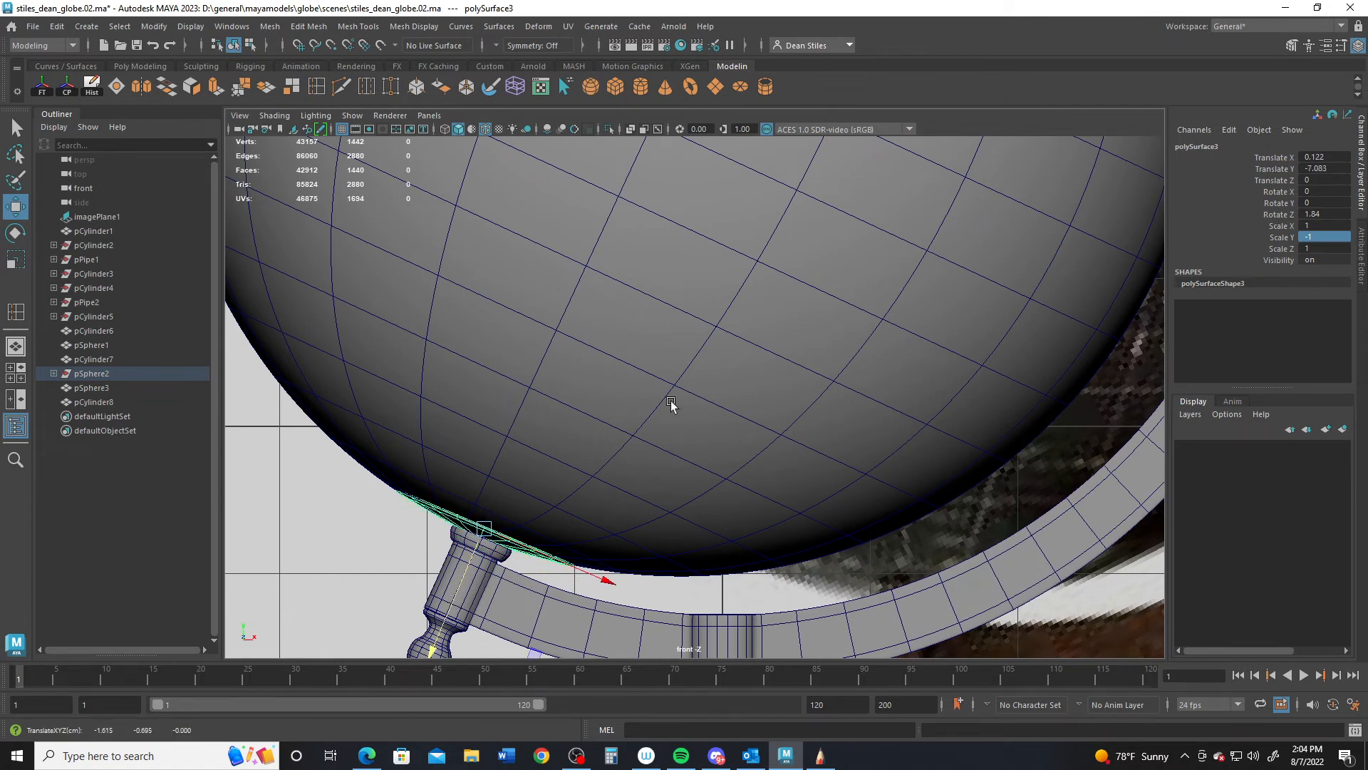
{"action": "left_click", "coordinate": [944, 349]}
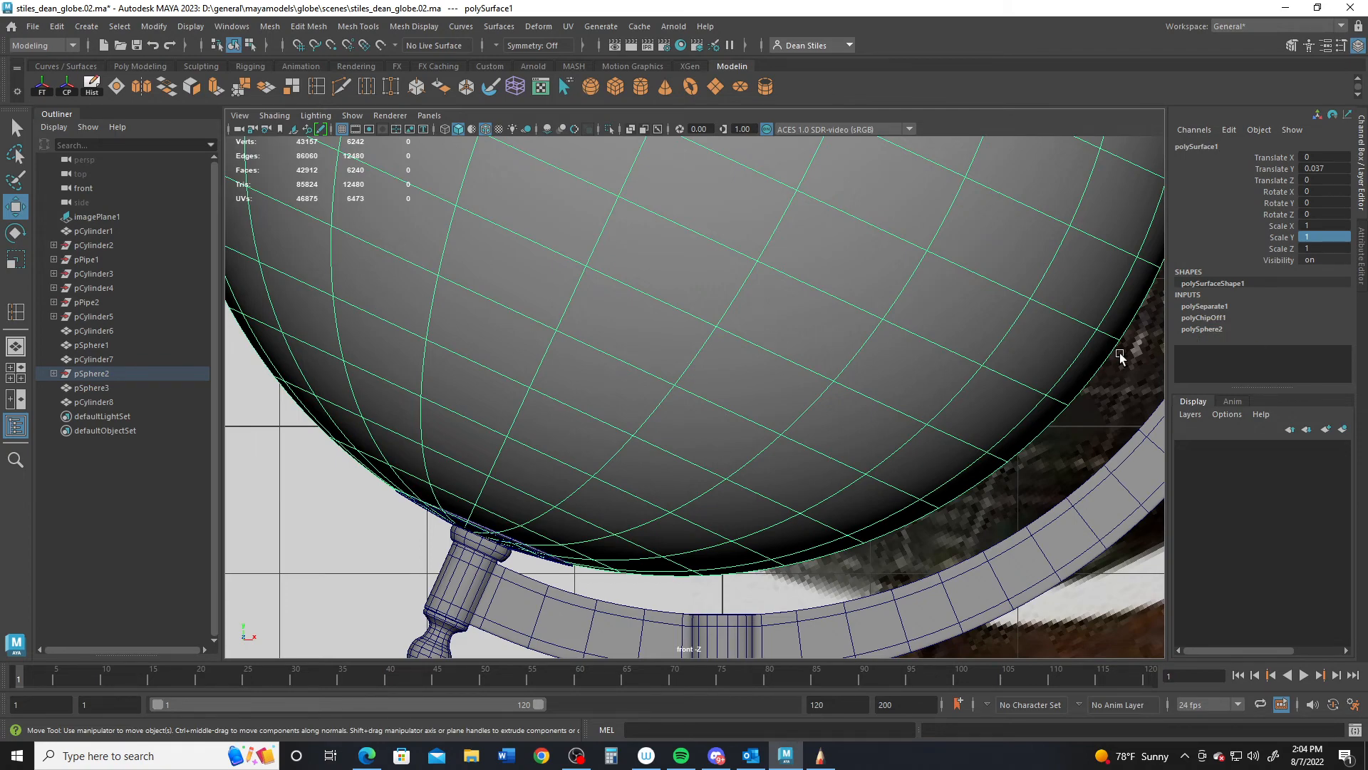
- Shrink the globe sphere uniformly, first to scale 0.98, then to 0.99
{"action": "key", "text": "f"}
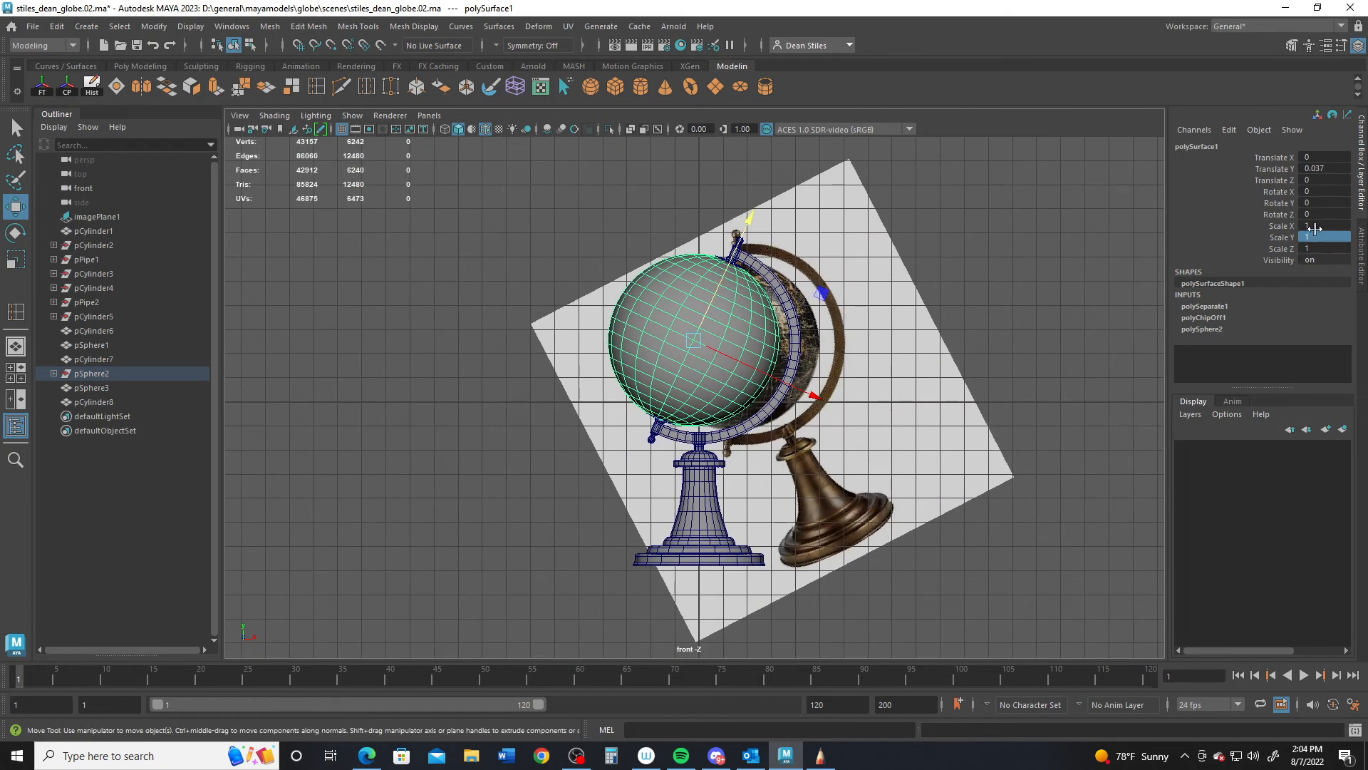
{"action": "left_click_drag", "start_coordinate": [1313, 228], "coordinate": [1317, 250]}
{"action": "type", "text": ".98"}
{"action": "key", "text": "Return"}
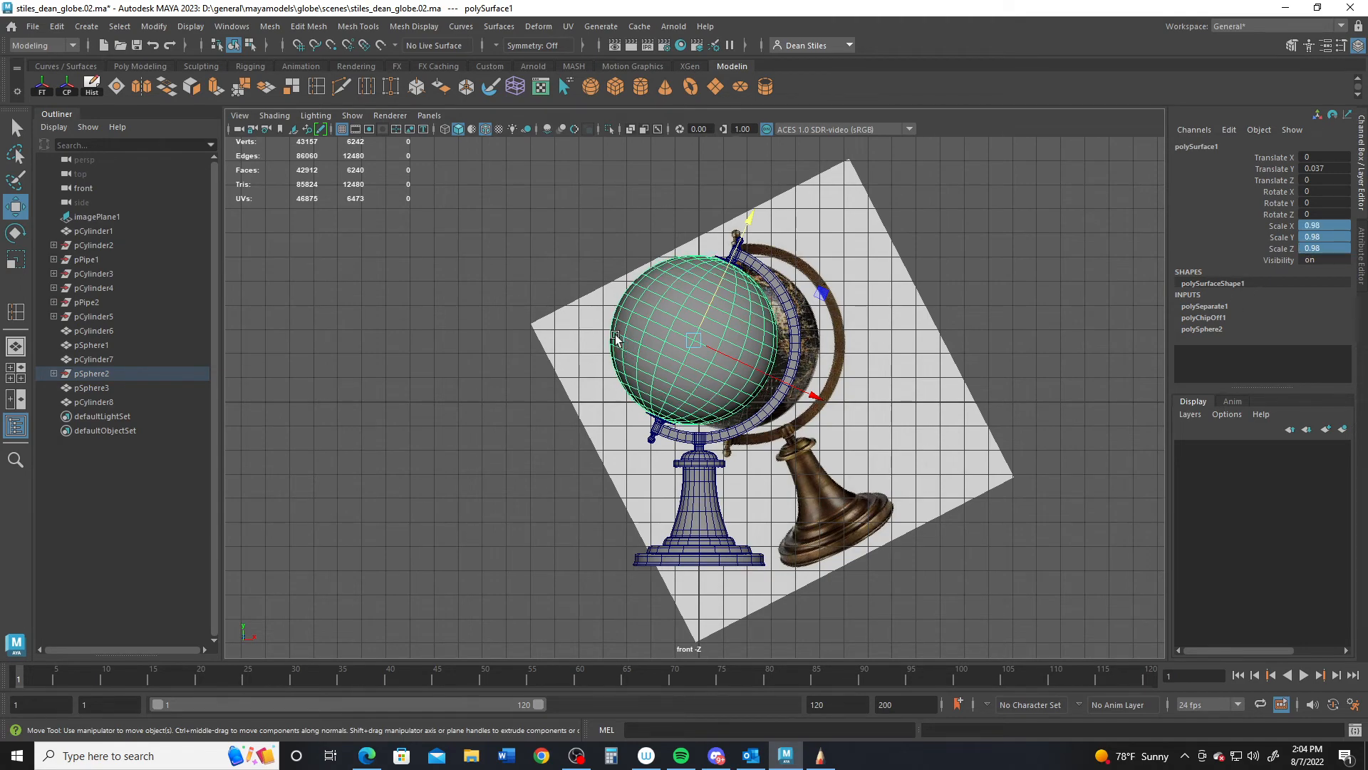
{"action": "scroll", "coordinate": [616, 338], "scroll_direction": "up", "scroll_amount": 10}
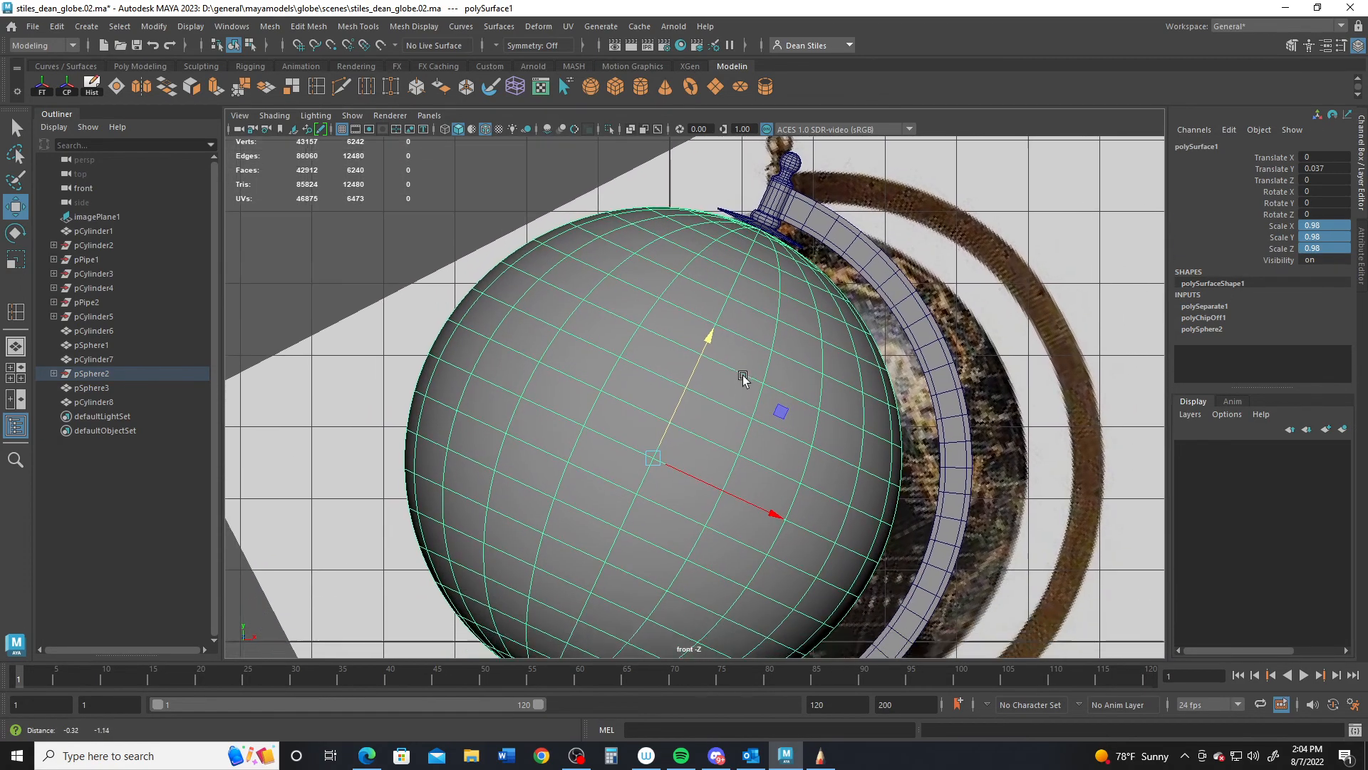
{"action": "middle_click_drag", "start_coordinate": [742, 378], "coordinate": [791, 254], "text": "alt"}
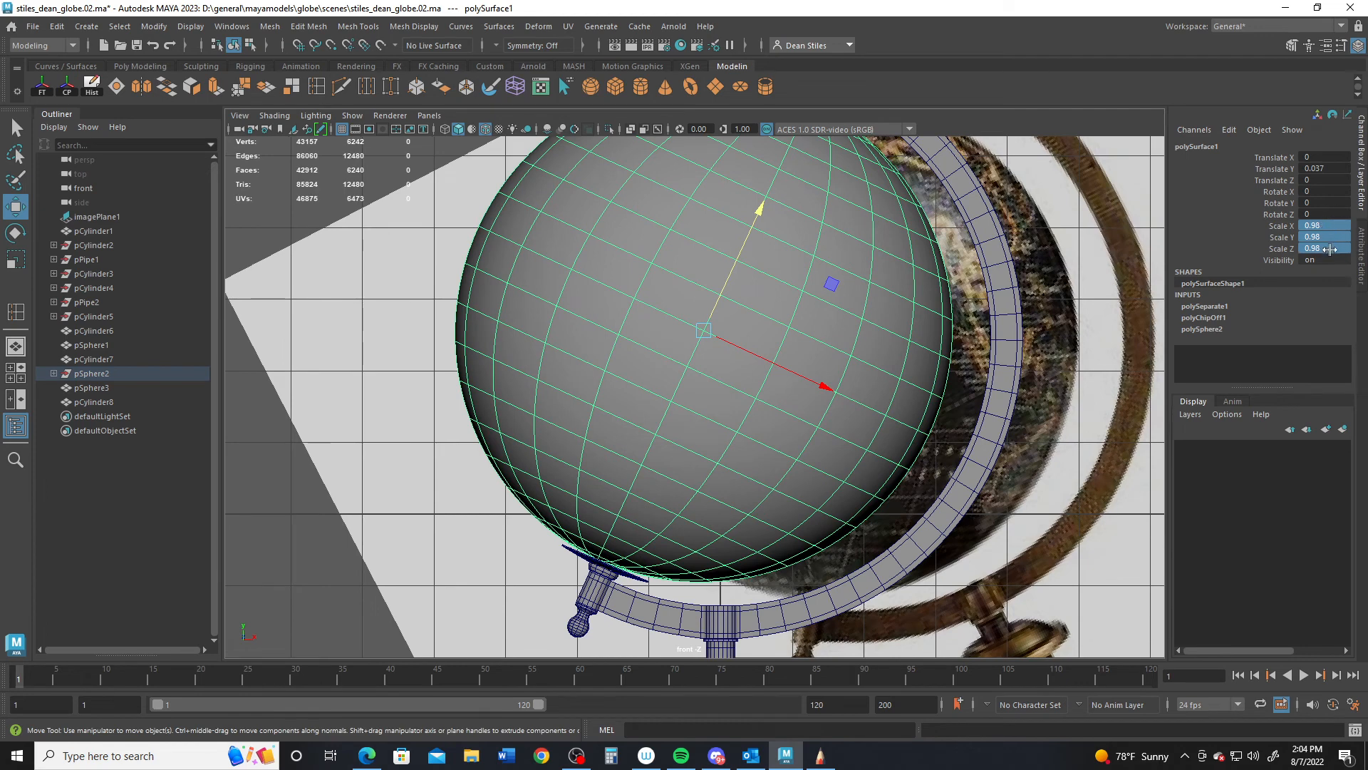
{"action": "type", "text": ".99"}
{"action": "key", "text": "Return"}
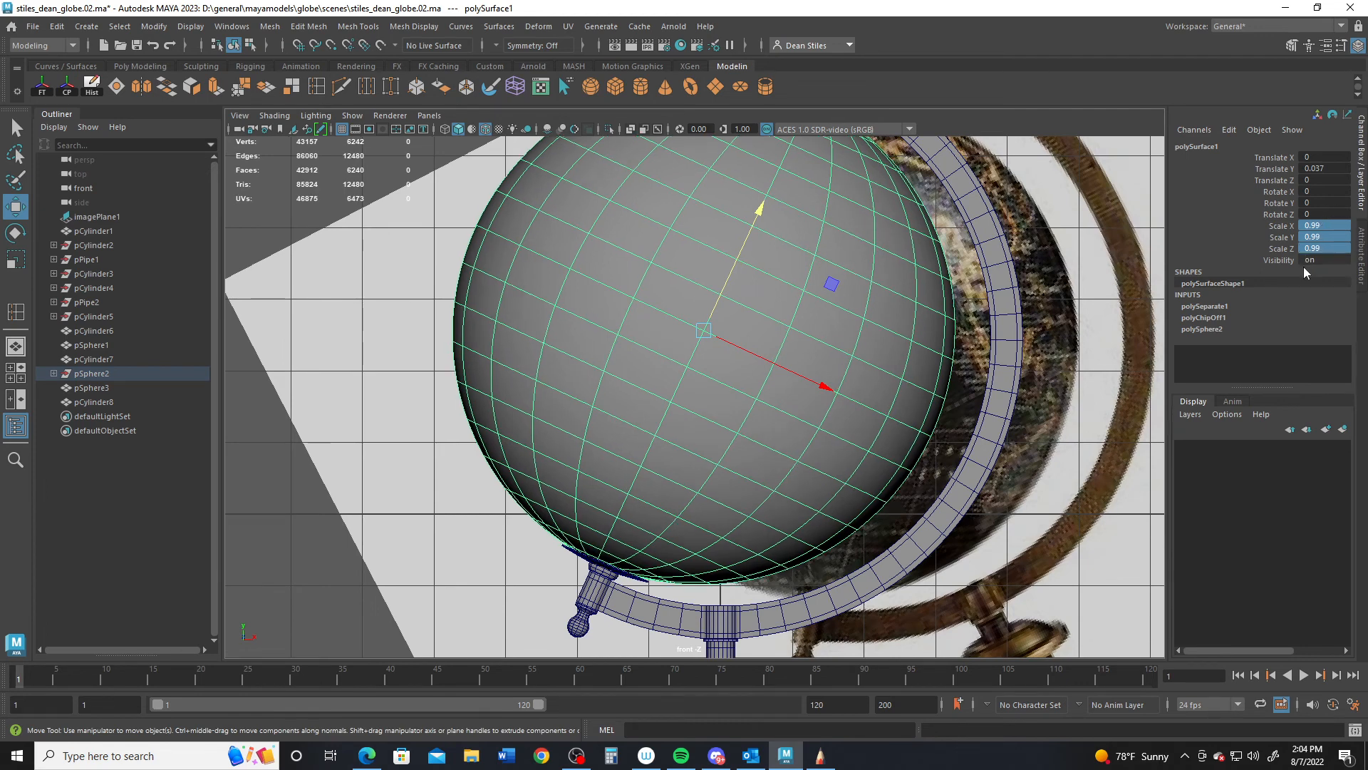
- Check the sphere in perspective and set its uniform scale to 0.999
{"action": "middle_click_drag", "start_coordinate": [712, 332], "coordinate": [700, 412], "text": "alt"}
{"action": "key", "text": "space"}
{"action": "key", "text": "space"}
{"action": "mouse_move", "coordinate": [811, 289]}
{"action": "middle_mouse_down", "text": "alt"}
{"action": "mouse_move", "coordinate": [769, 385]}
{"action": "mouse_move", "coordinate": [697, 470]}
{"action": "middle_mouse_up", "text": "alt"}
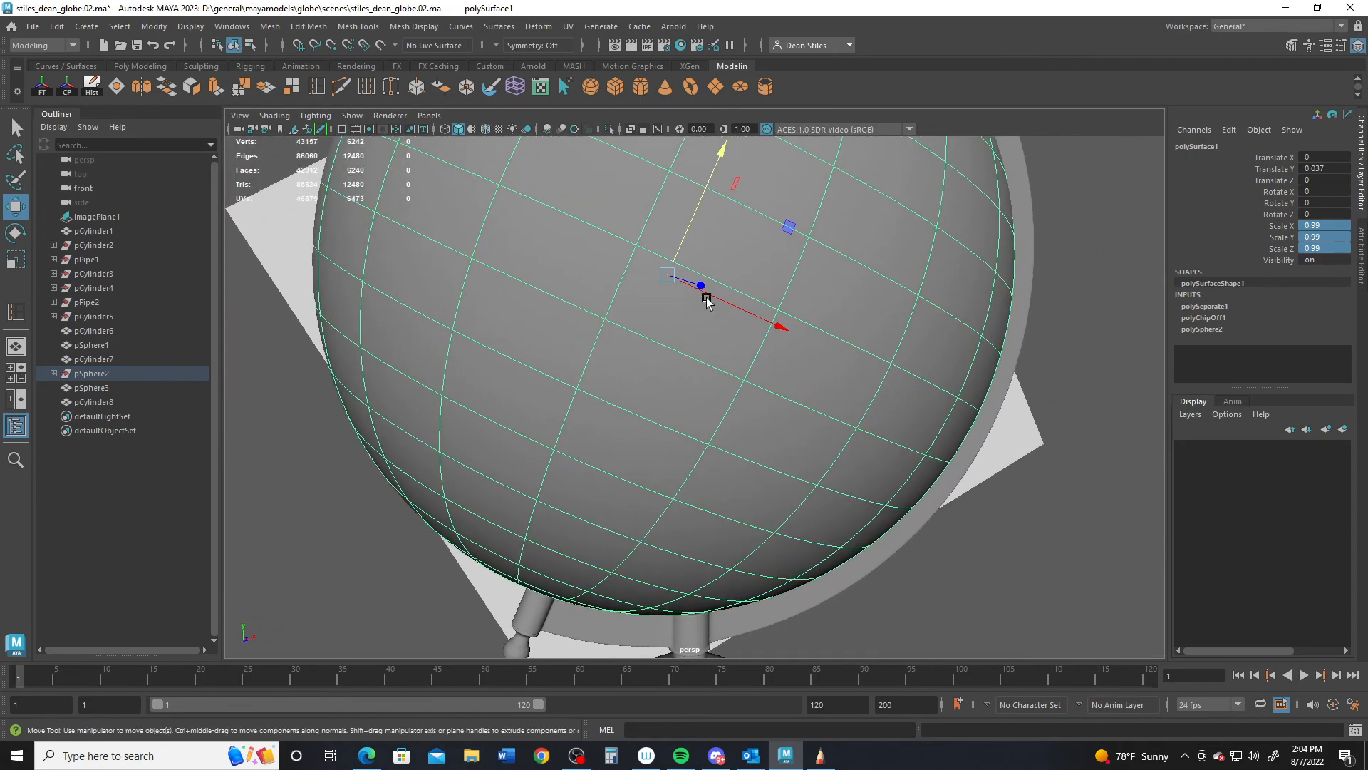
{"action": "middle_click_drag", "start_coordinate": [791, 226], "coordinate": [694, 449], "text": "alt"}
{"action": "left_click_drag", "start_coordinate": [695, 452], "coordinate": [629, 362], "text": "alt"}
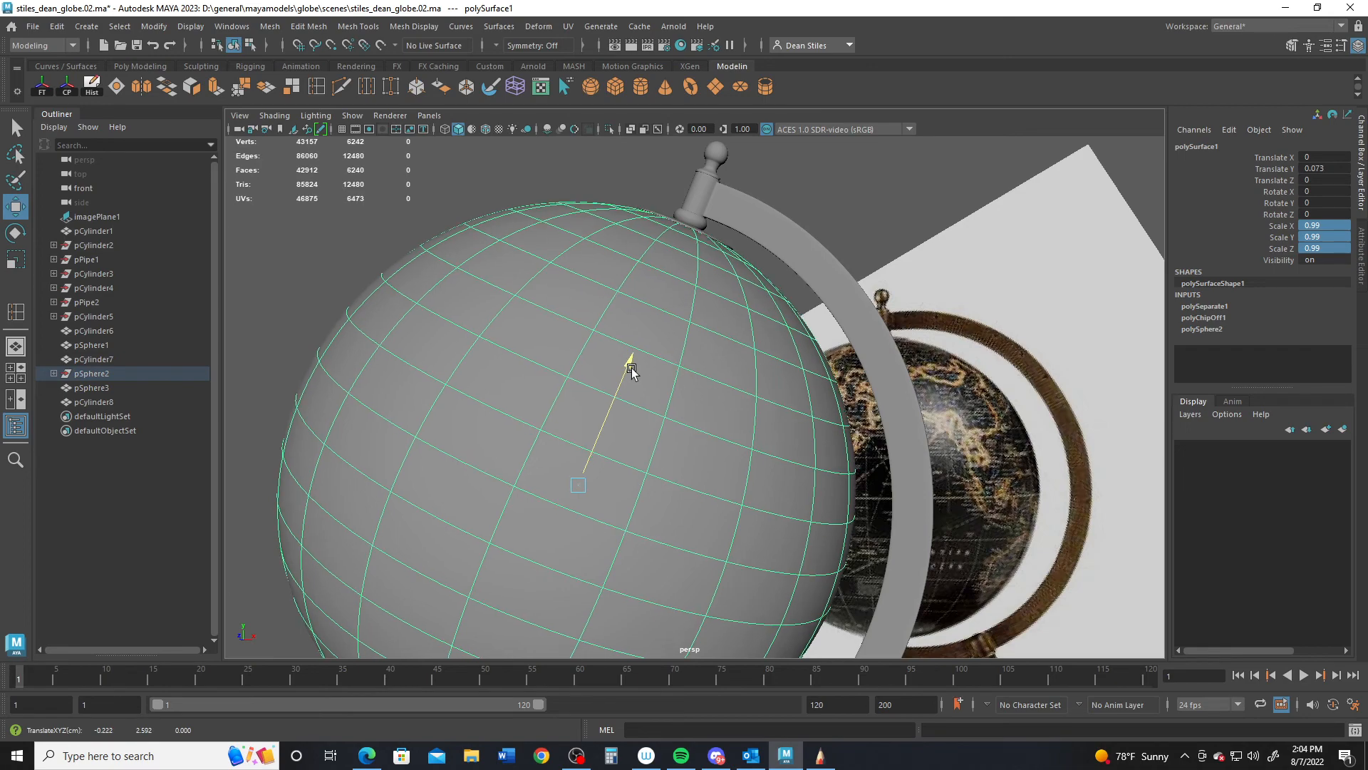
{"action": "left_click_drag", "start_coordinate": [671, 427], "coordinate": [883, 338], "text": "alt"}
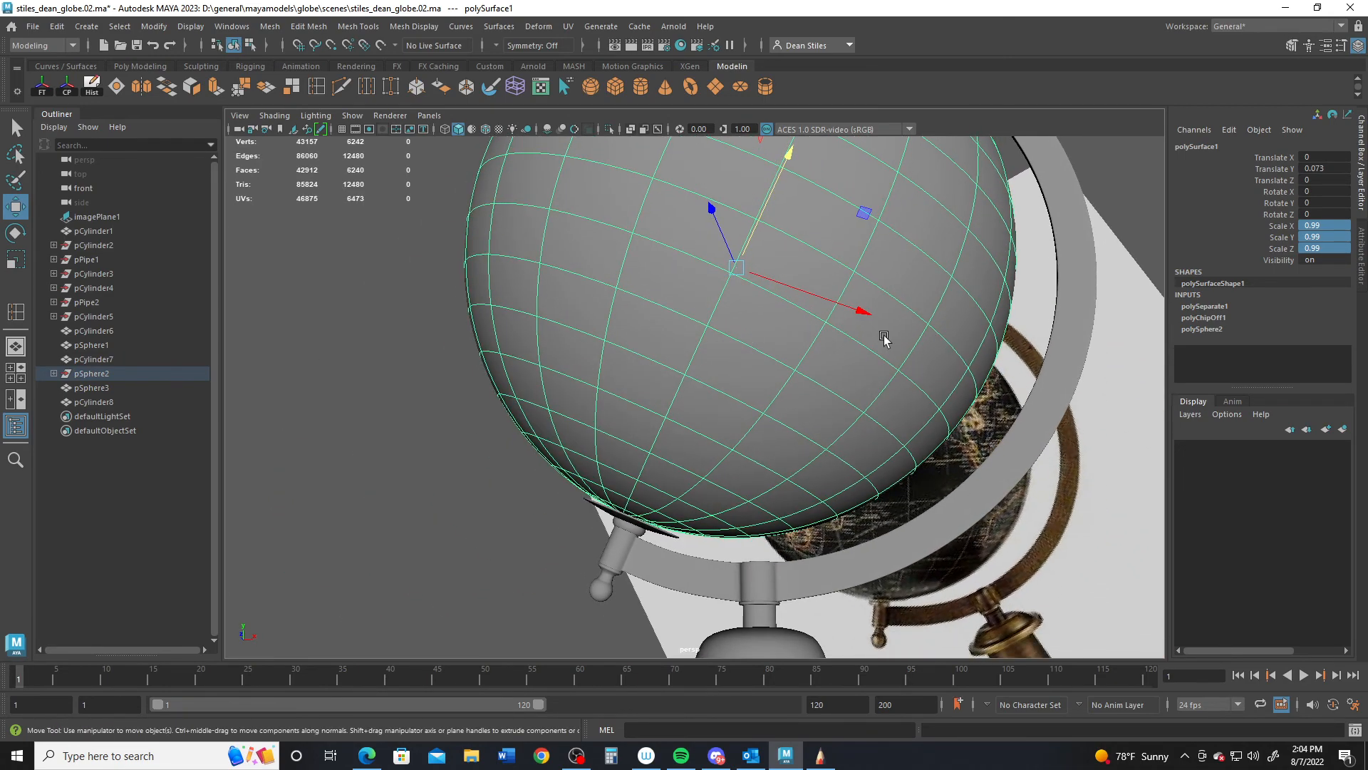
{"action": "left_click", "coordinate": [1314, 225]}
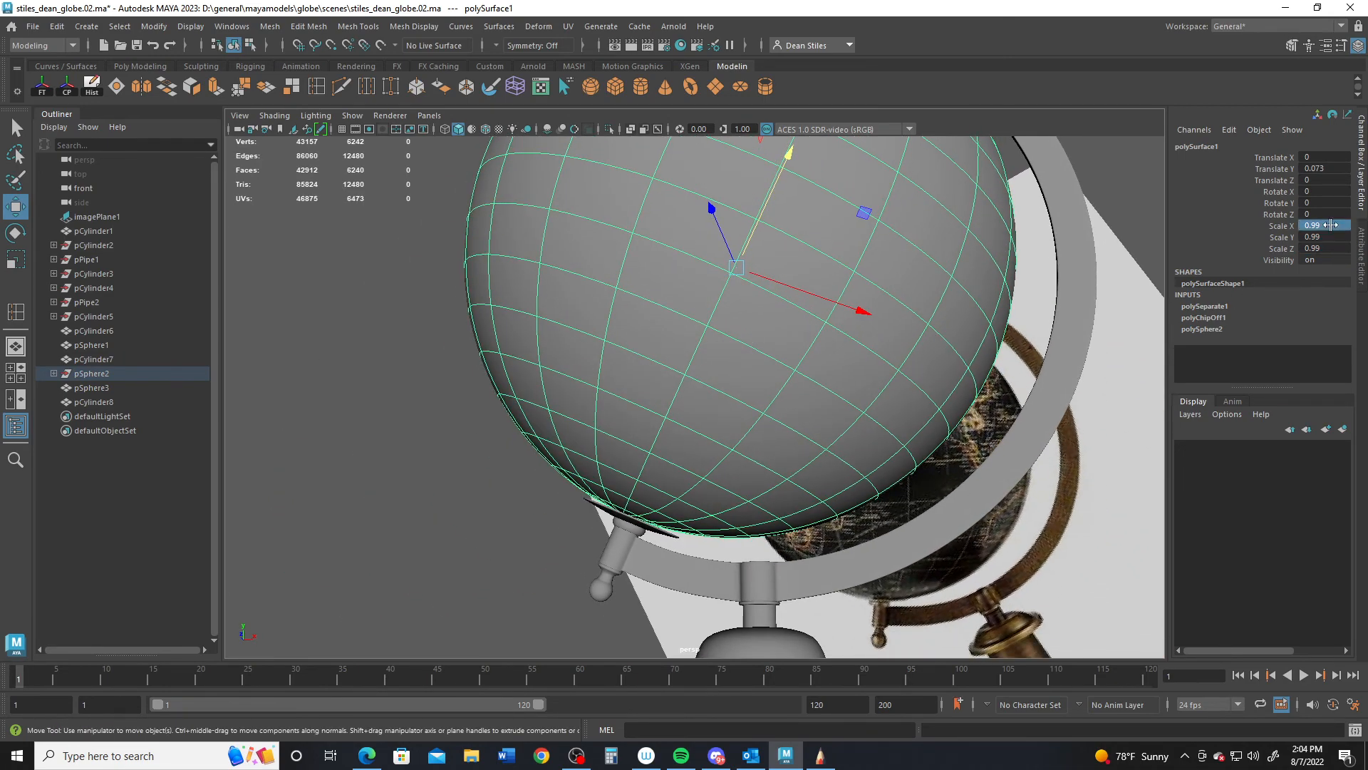
{"action": "left_click", "coordinate": [1295, 228]}
{"action": "mouse_move", "coordinate": [1321, 226]}
{"action": "left_mouse_down"}
{"action": "mouse_move", "coordinate": [1330, 258]}
{"action": "mouse_move", "coordinate": [1334, 246]}
{"action": "left_mouse_up"}
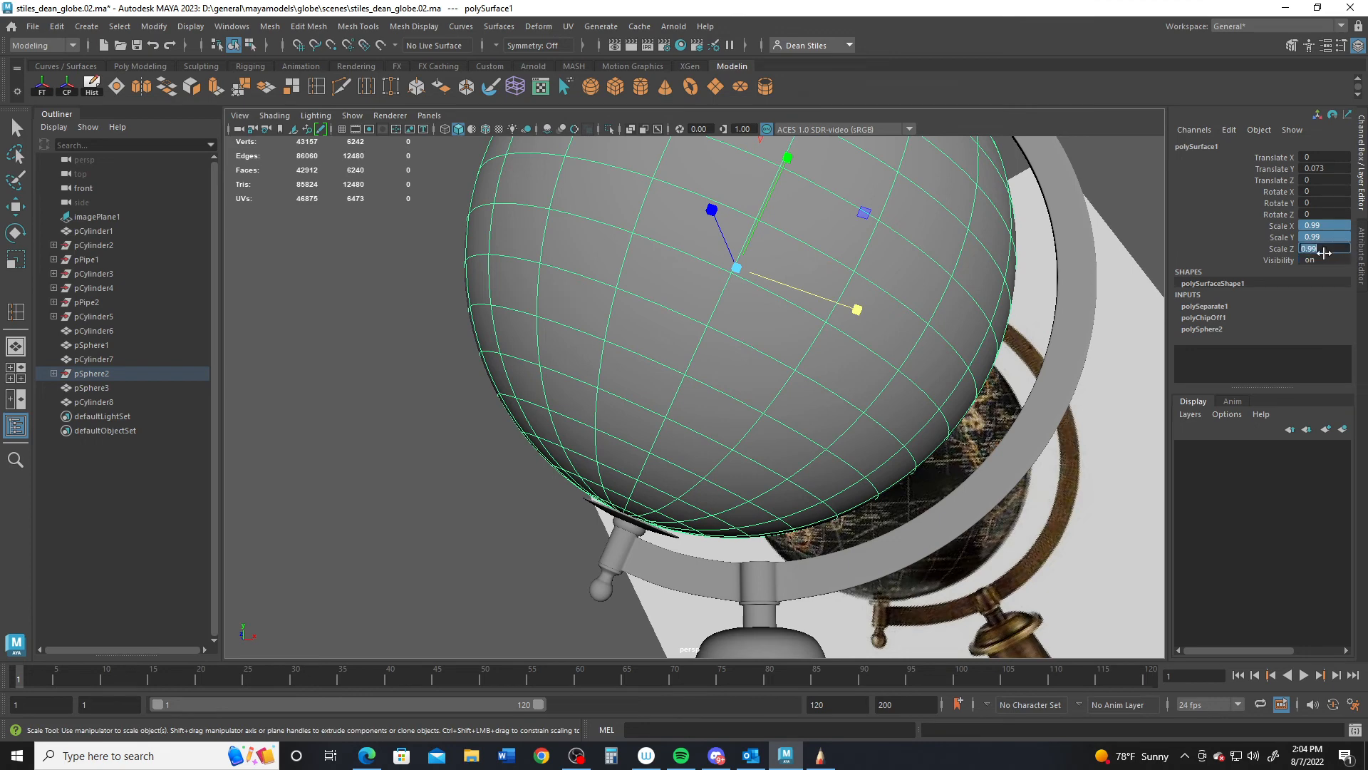
{"action": "type", "text": ".999"}
{"action": "key", "text": "Return"}
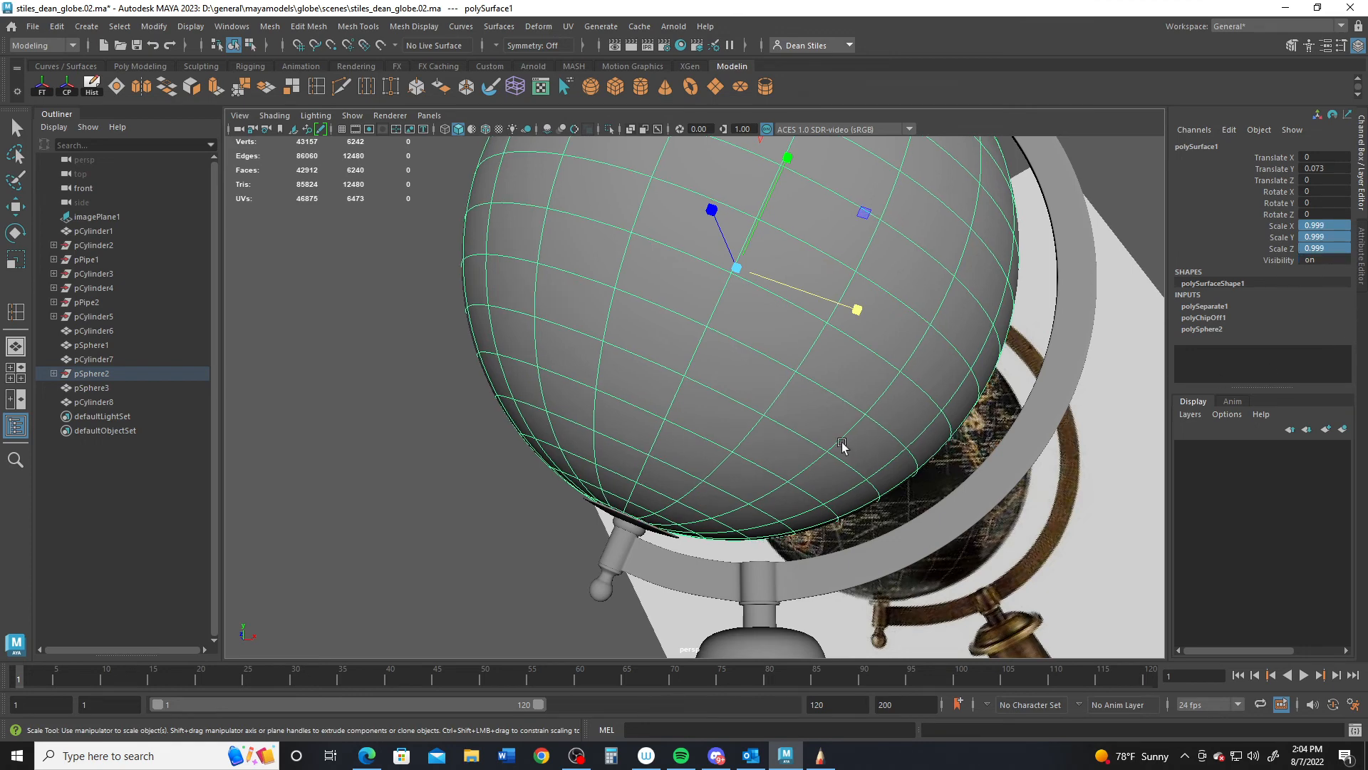
- Lower the sphere to Translate Y 0.035
{"action": "left_click_drag", "start_coordinate": [634, 370], "coordinate": [623, 442], "text": "alt"}
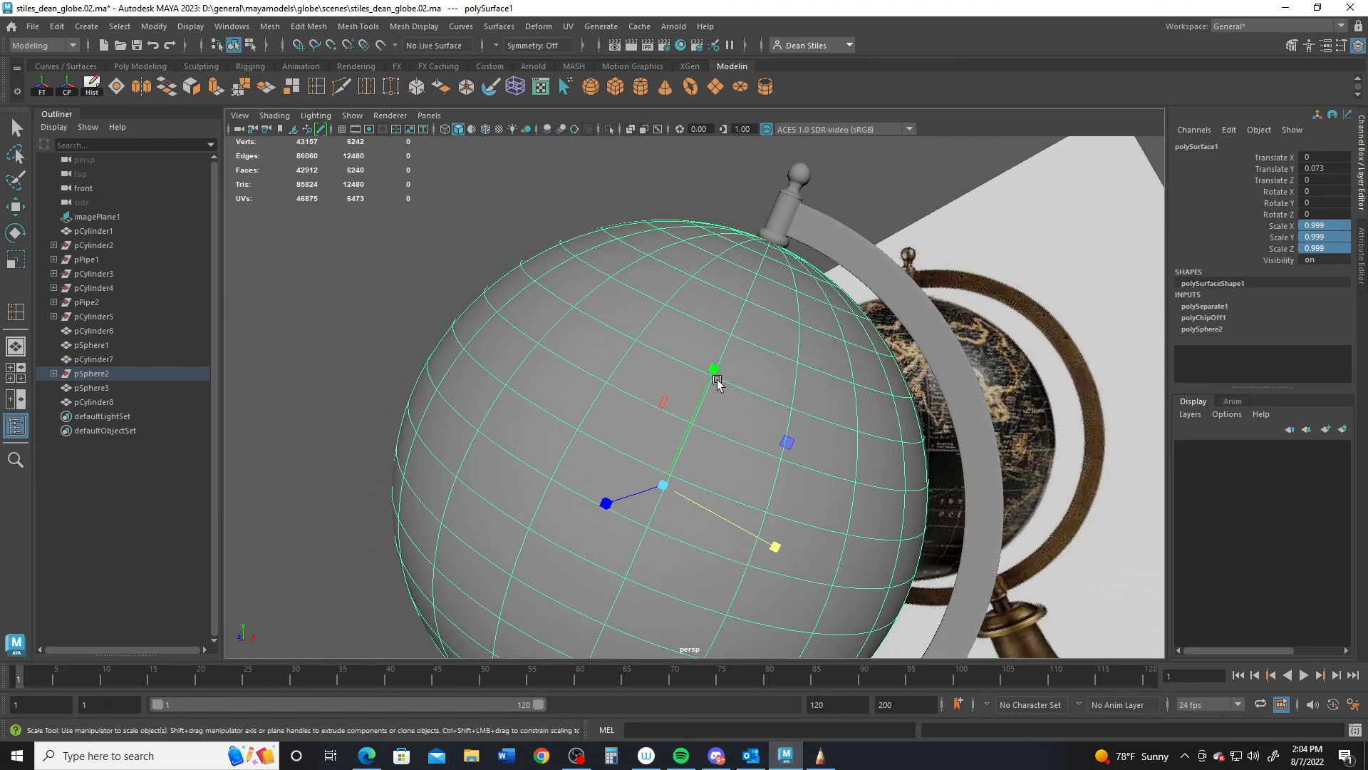
{"action": "key", "text": "w"}
{"action": "left_click_drag", "start_coordinate": [707, 366], "coordinate": [835, 362]}
- Tilt the sphere to Rotate Z 0.948, then deselect it and view the whole globe
{"action": "key", "text": "e"}
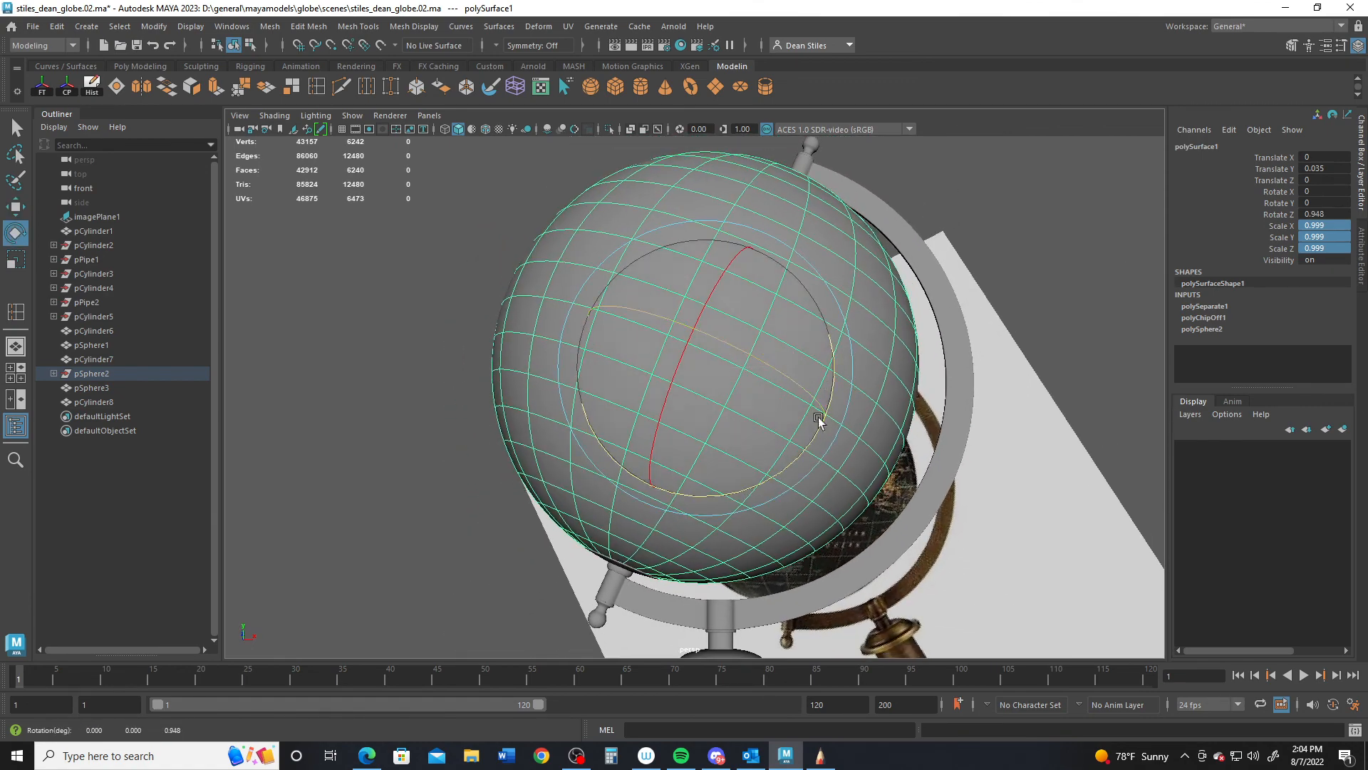
{"action": "right_click_drag", "start_coordinate": [819, 421], "coordinate": [596, 385], "text": "alt"}
{"action": "left_click_drag", "start_coordinate": [595, 385], "coordinate": [495, 406], "text": "alt"}
{"action": "left_click", "coordinate": [471, 404]}
{"action": "right_click_drag", "start_coordinate": [712, 391], "coordinate": [617, 371], "text": "alt"}
{"action": "left_click_drag", "start_coordinate": [617, 321], "coordinate": [553, 438], "text": "alt"}
- Save the globe scene as a new .ma file, changing the version number from 02 to 03
{"action": "left_click", "coordinate": [32, 27]}
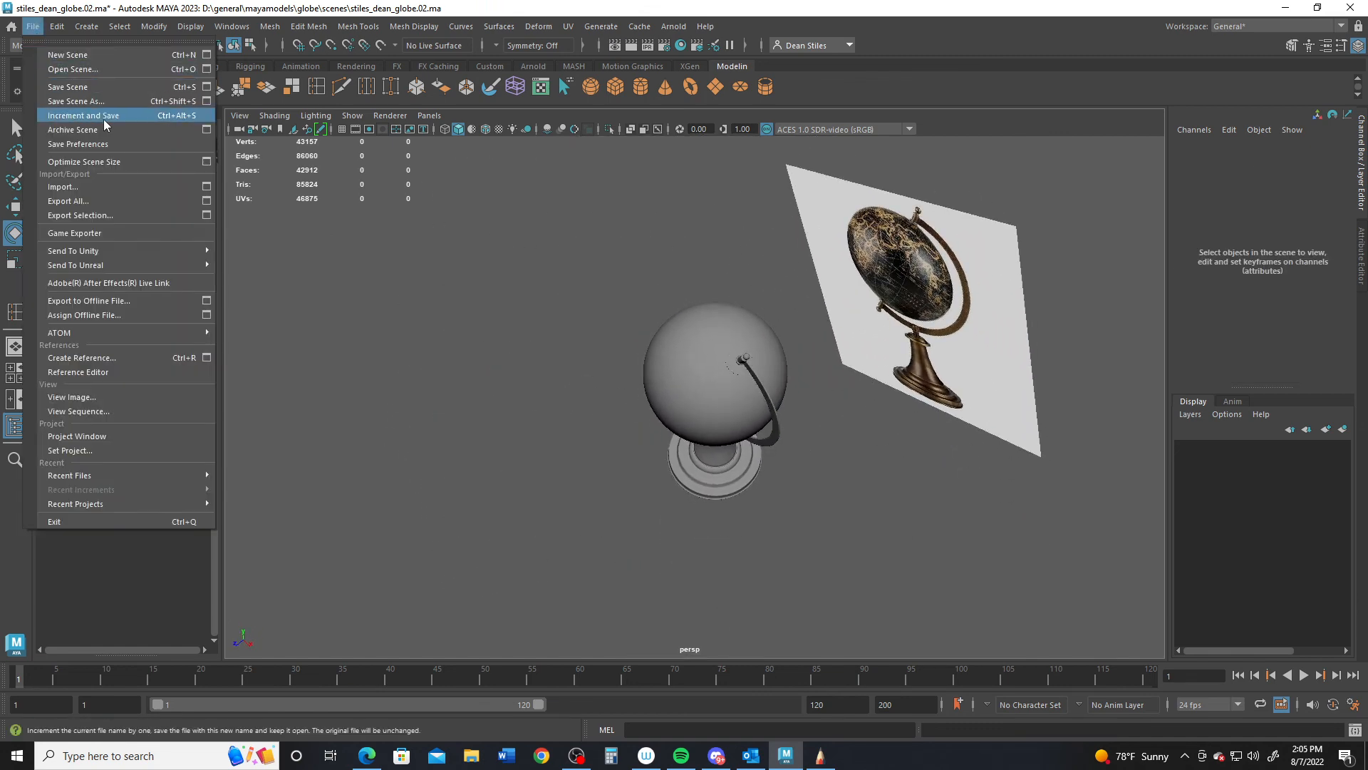
{"action": "left_click", "coordinate": [100, 100]}
{"action": "left_click", "coordinate": [341, 158]}
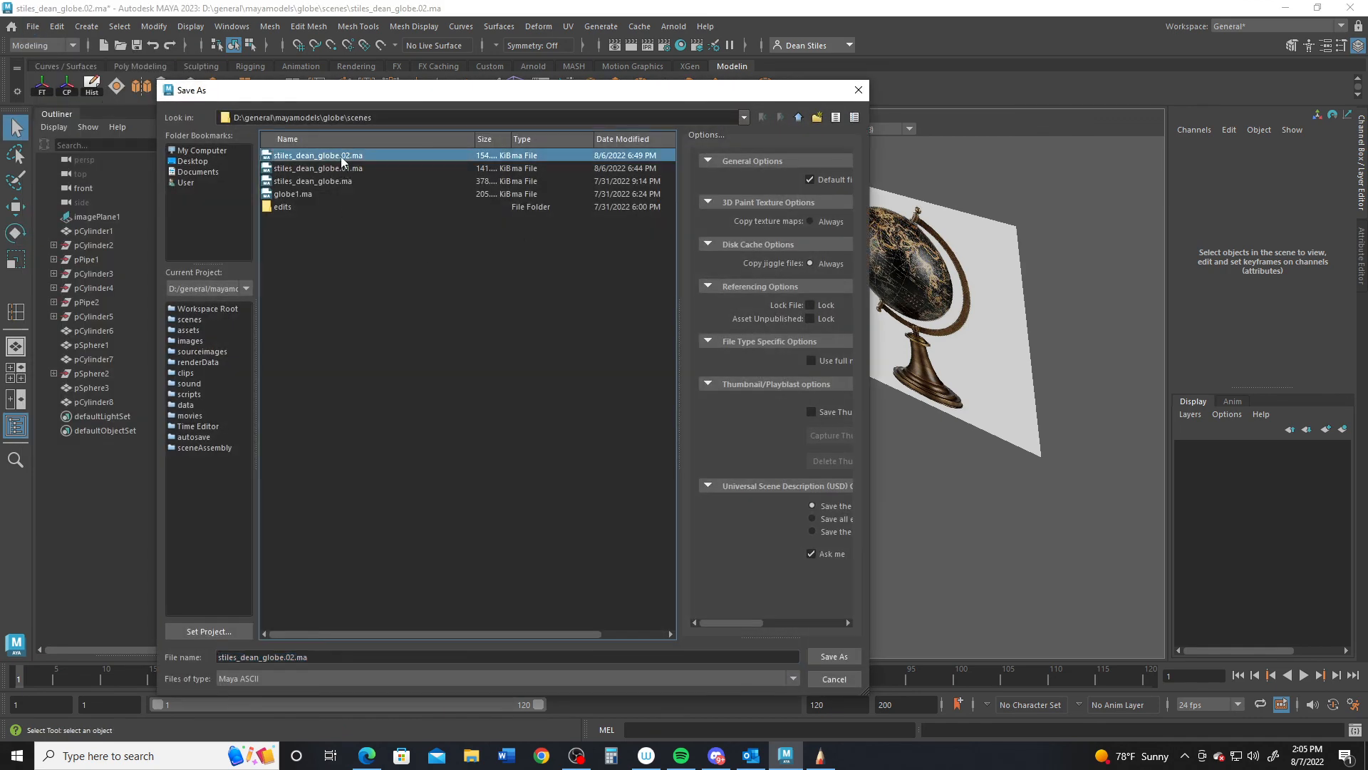
{"action": "left_click", "coordinate": [290, 656]}
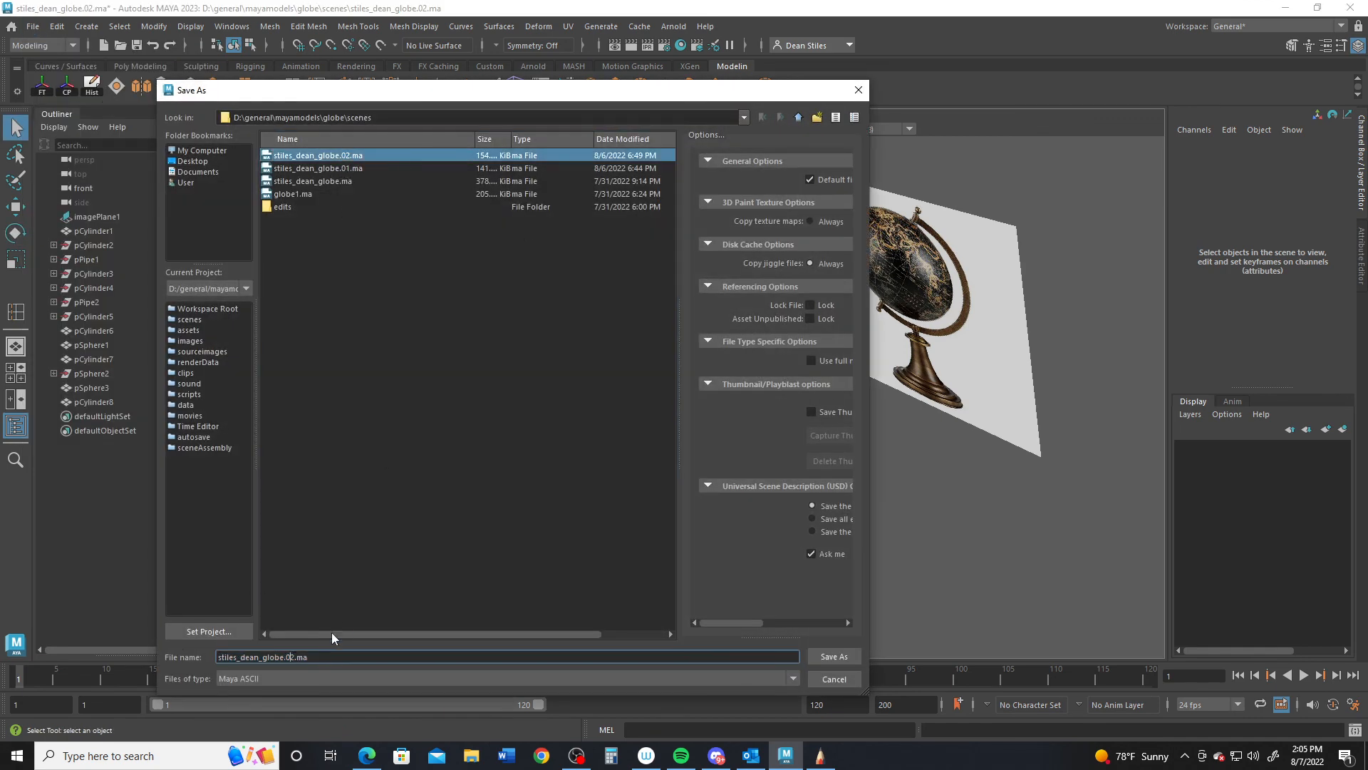
{"action": "type", "text": "3"}
{"action": "key", "text": "Delete"}
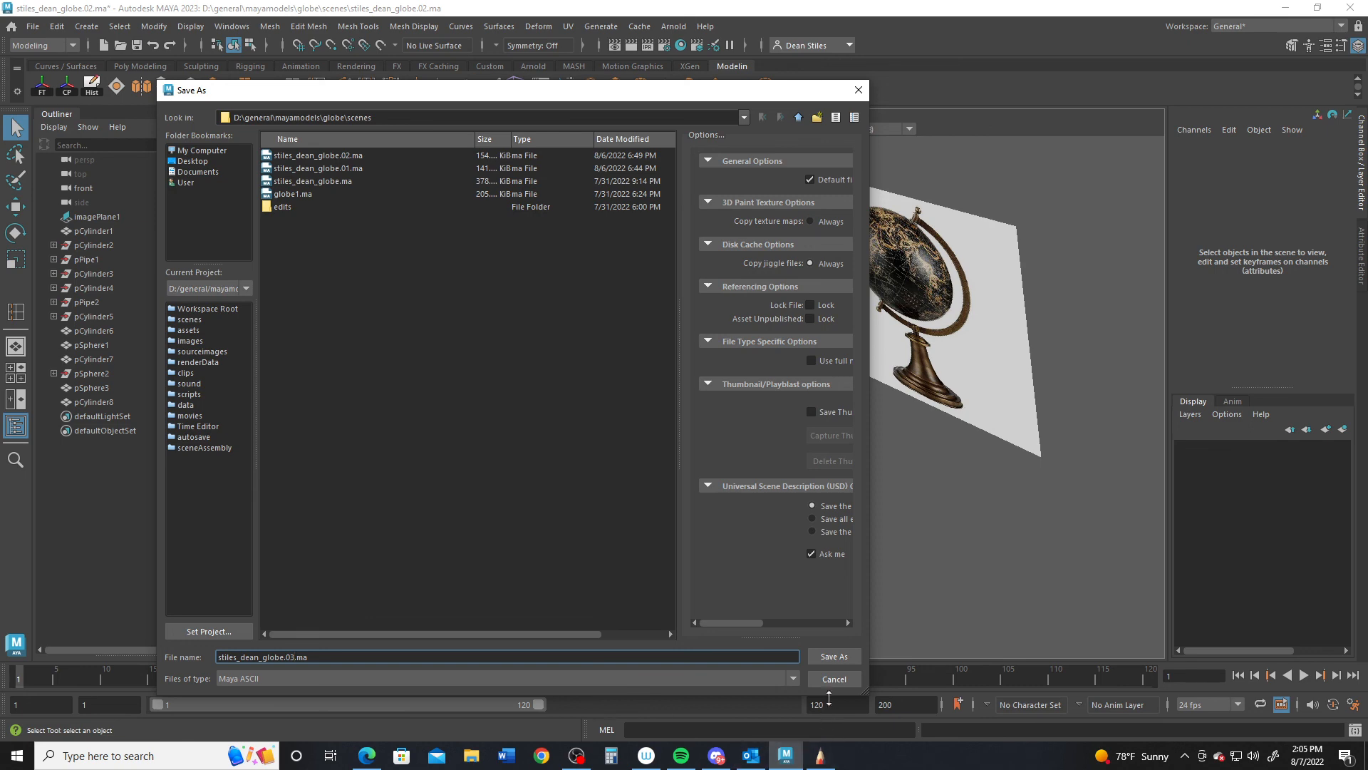
{"action": "left_click", "coordinate": [847, 660]}
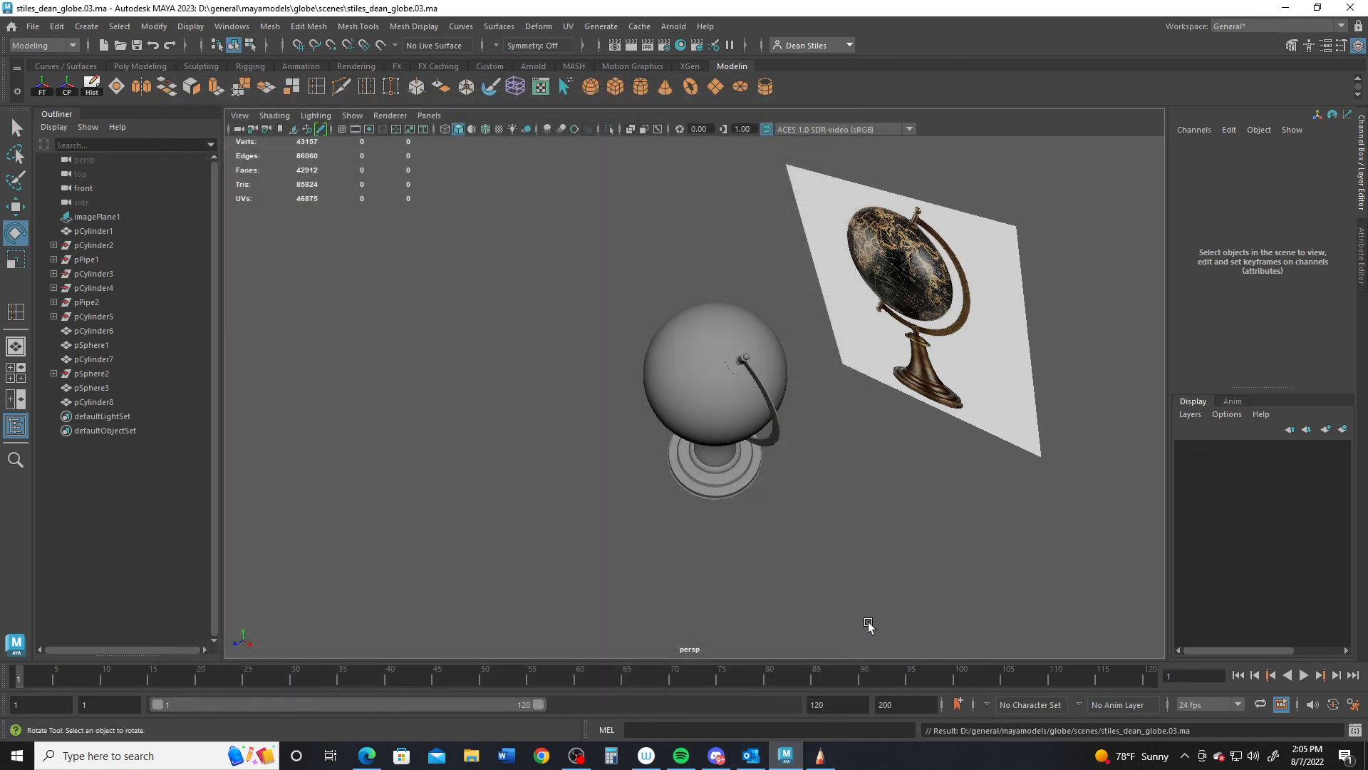